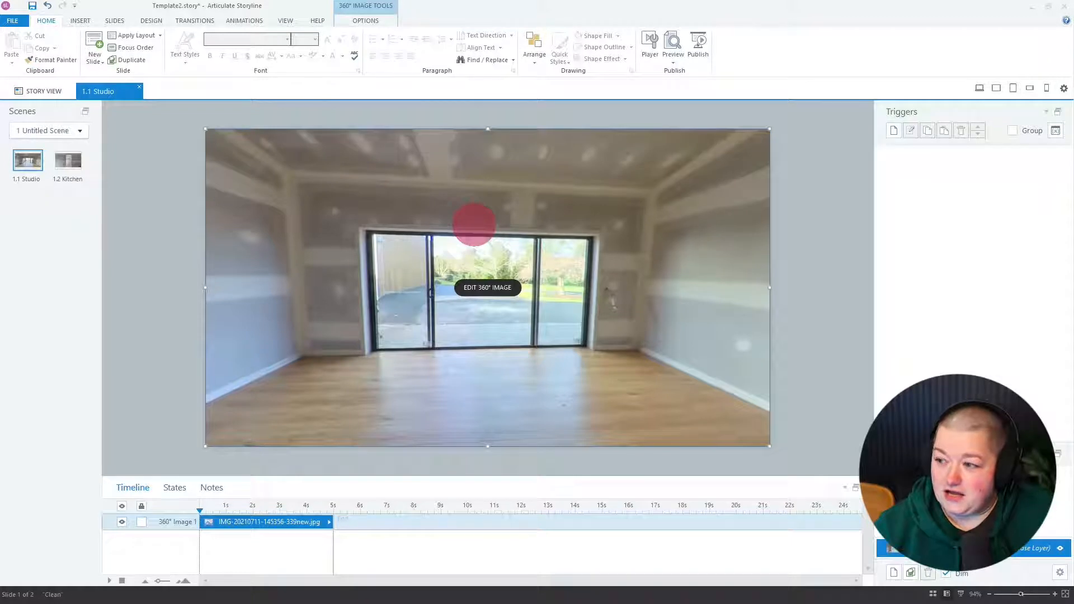
# Preview the current scene and look around the studio, checking the Entrance and Television marker labels
pyautogui.click(674, 53)
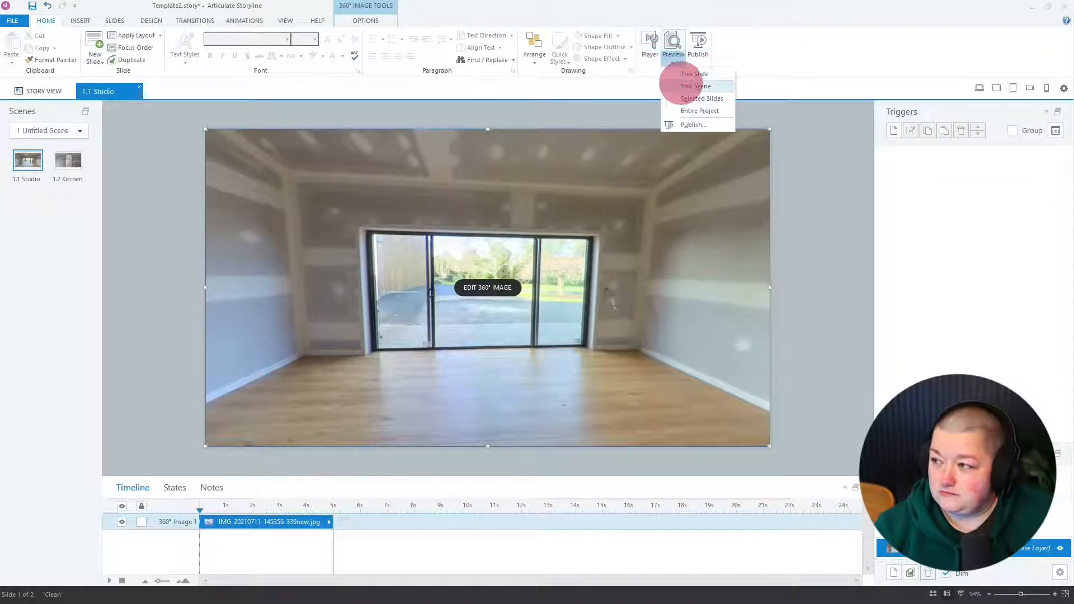
pyautogui.click(682, 86)
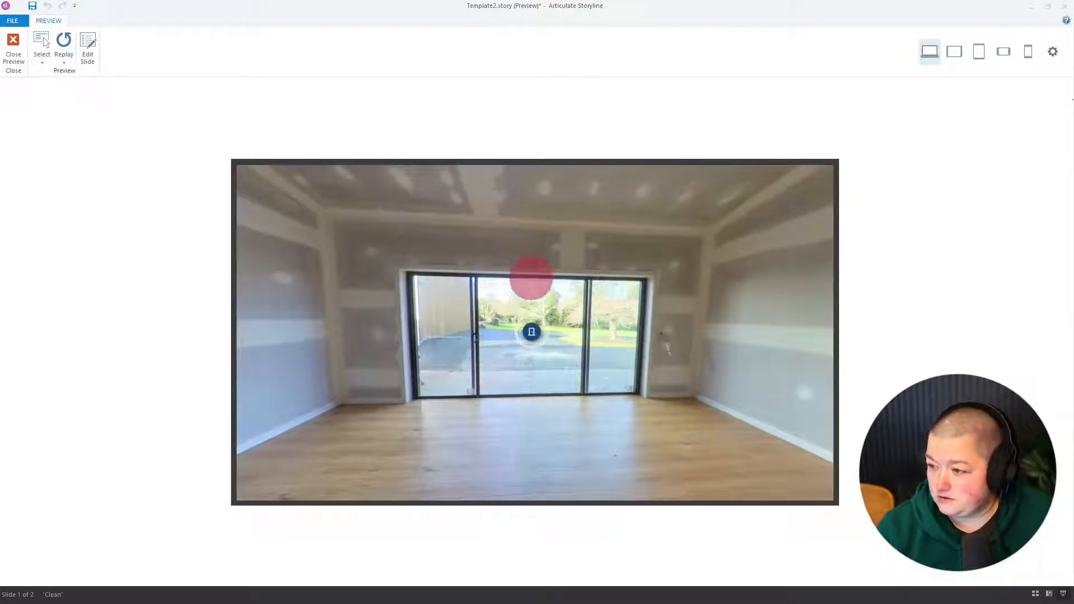
pyautogui.moveTo(643, 249); pyautogui.dragTo(242, 242)
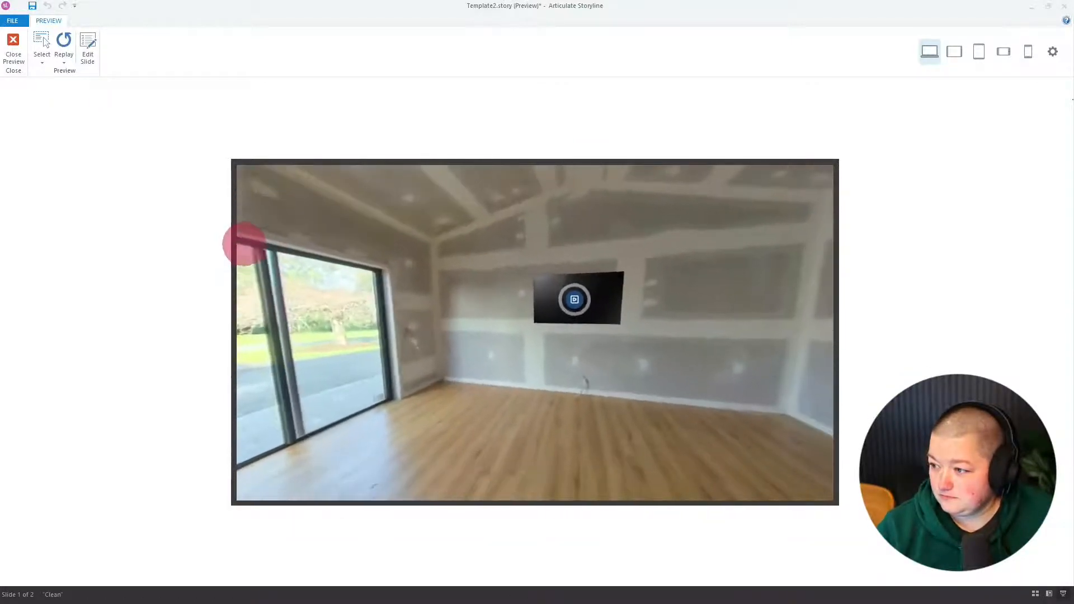
pyautogui.moveTo(338, 250); pyautogui.dragTo(693, 228)
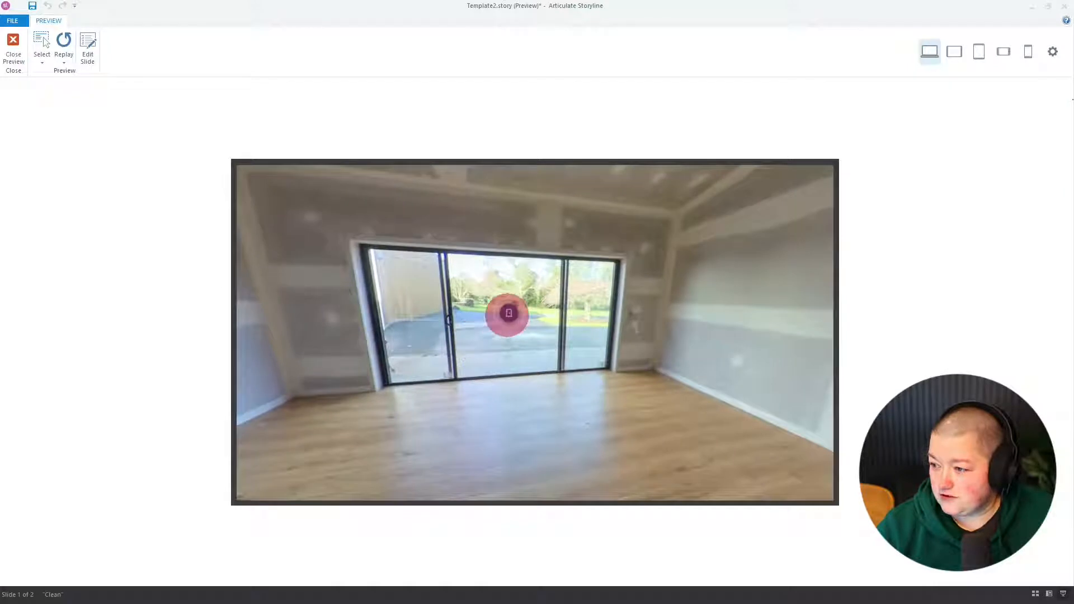
pyautogui.click(509, 312)
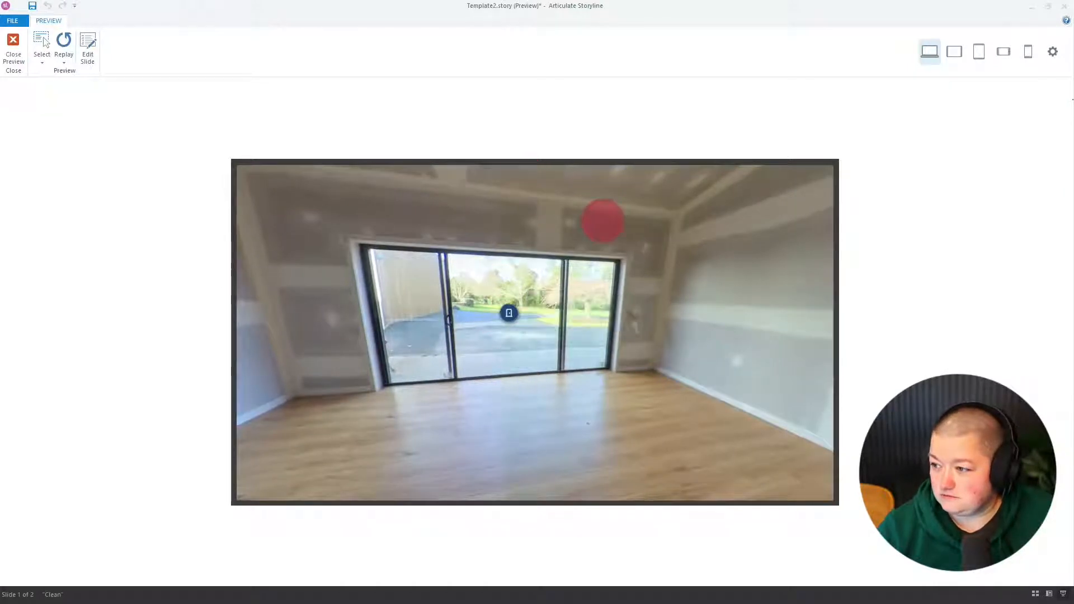
pyautogui.moveTo(602, 220); pyautogui.dragTo(324, 263)
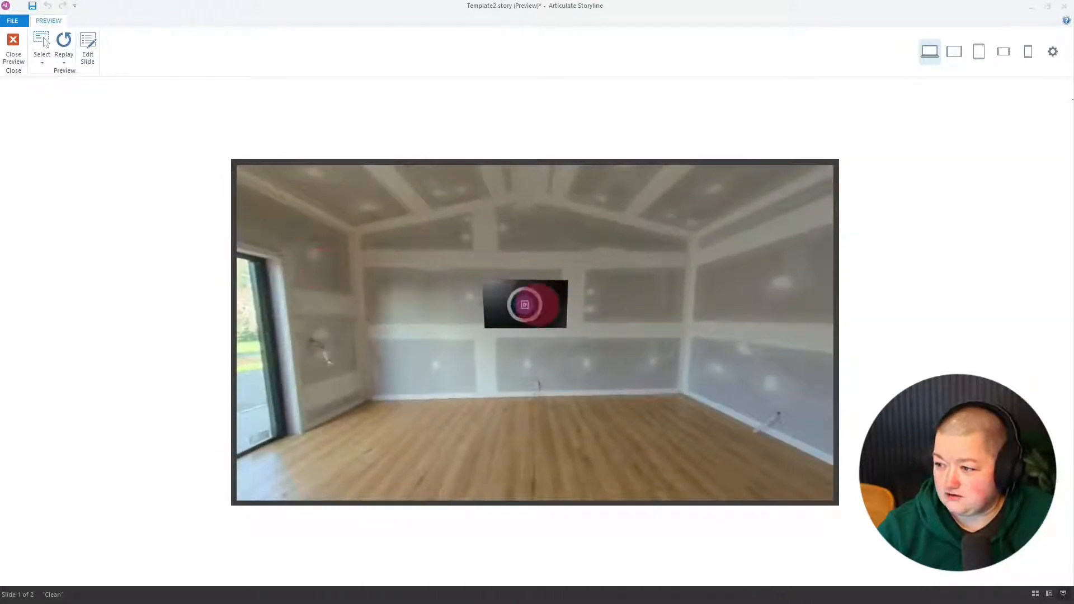
pyautogui.click(525, 304)
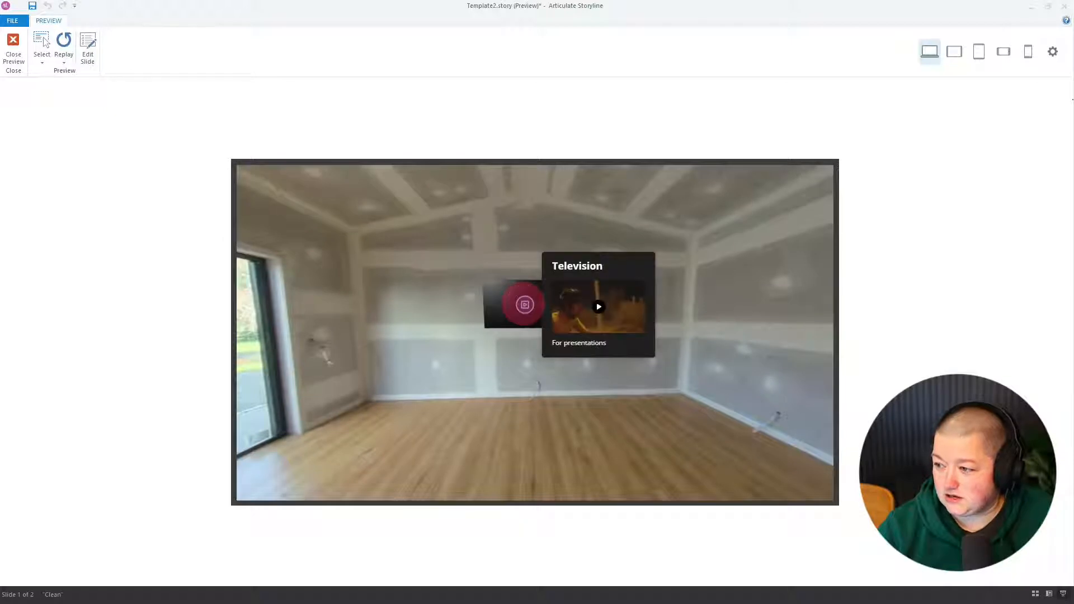
pyautogui.moveTo(436, 306); pyautogui.dragTo(696, 316)
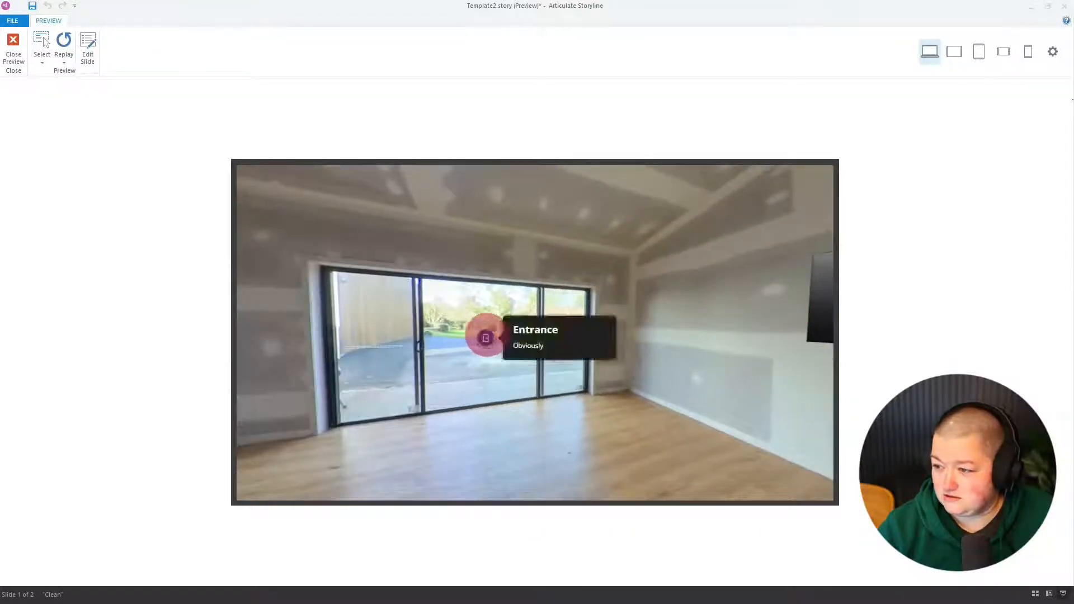
pyautogui.moveTo(600, 407); pyautogui.dragTo(434, 398)
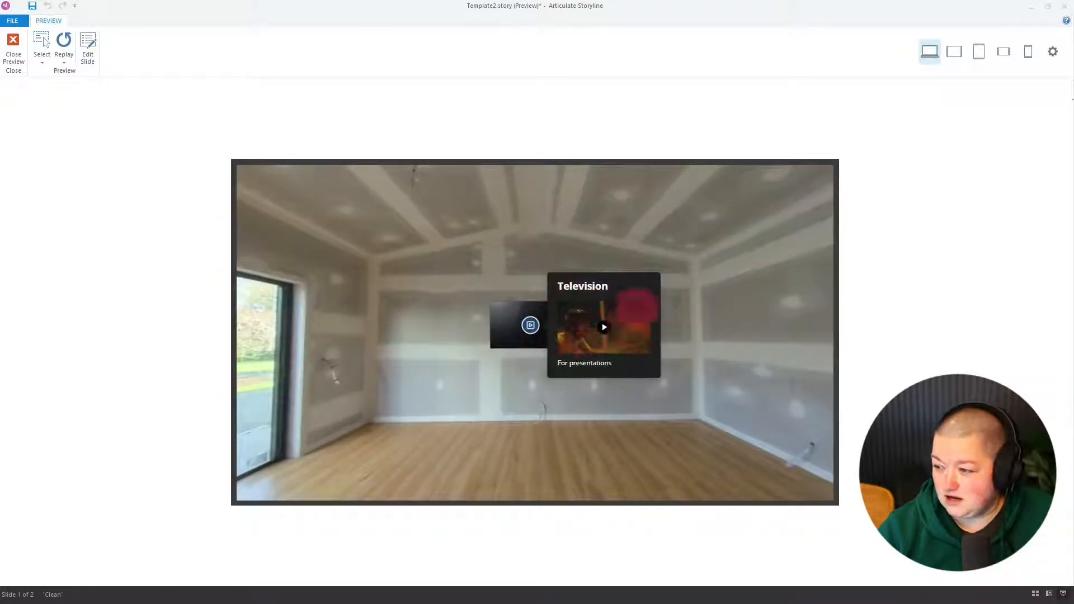
pyautogui.moveTo(638, 398); pyautogui.dragTo(506, 399)
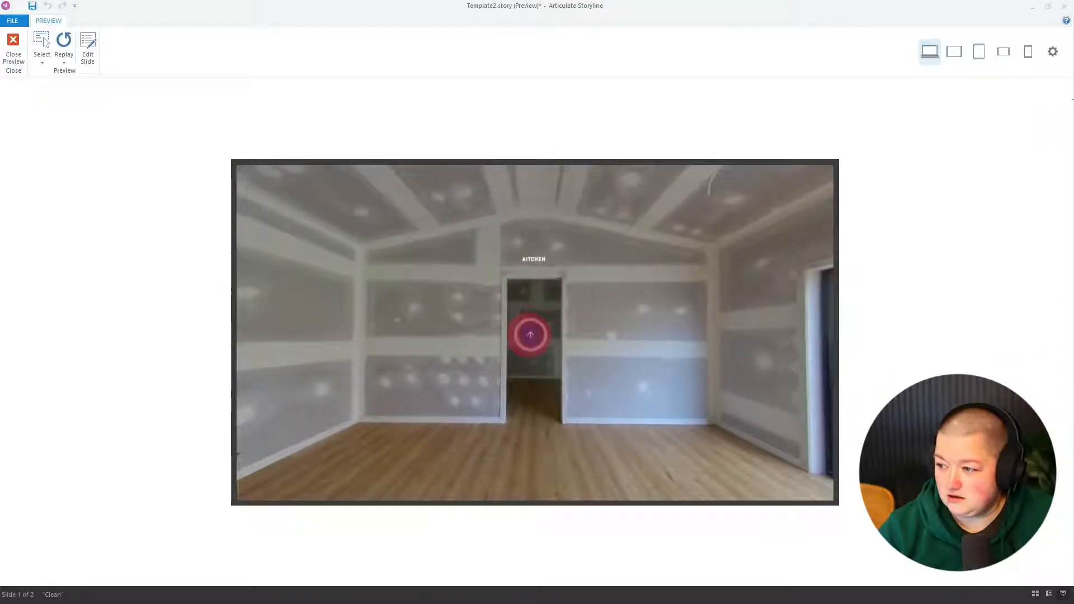
# Test the arrow markers leading from the studio to the kitchen and back, and close the preview
pyautogui.click(530, 335)
pyautogui.moveTo(592, 372); pyautogui.dragTo(710, 388)
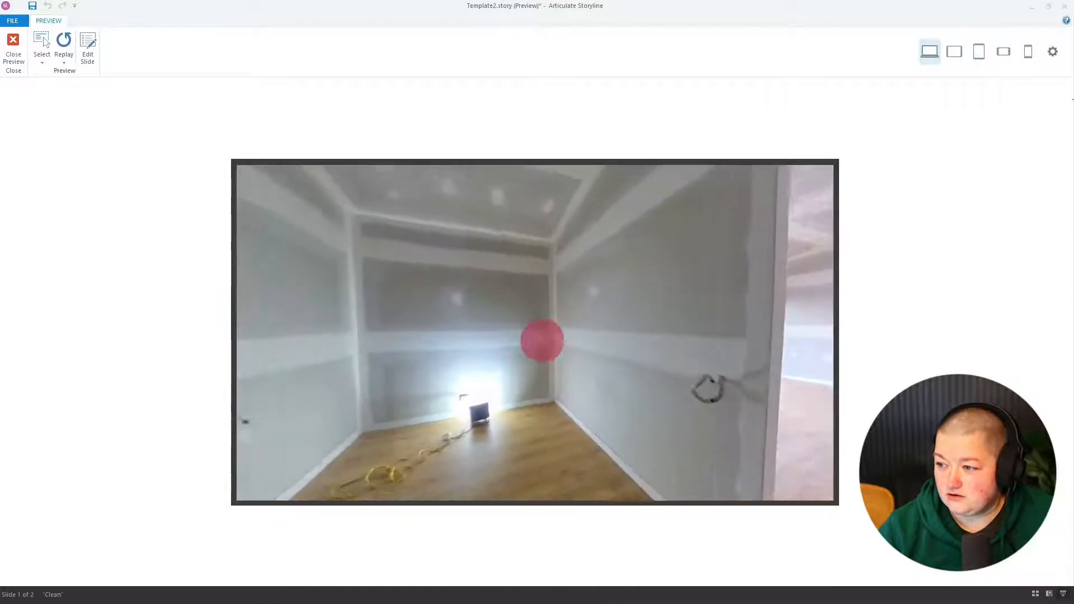
pyautogui.moveTo(542, 341); pyautogui.dragTo(664, 347)
pyautogui.moveTo(463, 348); pyautogui.dragTo(649, 364)
pyautogui.moveTo(434, 364); pyautogui.dragTo(593, 377)
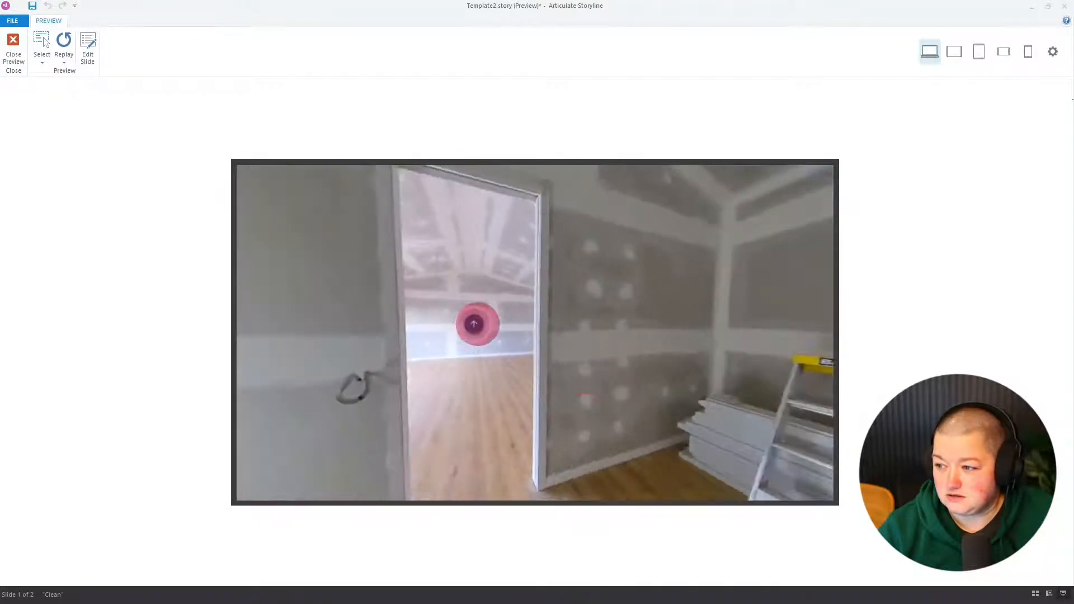
pyautogui.moveTo(474, 324); pyautogui.dragTo(527, 321)
pyautogui.moveTo(665, 352)
pyautogui.mouseDown()
pyautogui.moveTo(665, 366)
pyautogui.moveTo(674, 349)
pyautogui.mouseUp()
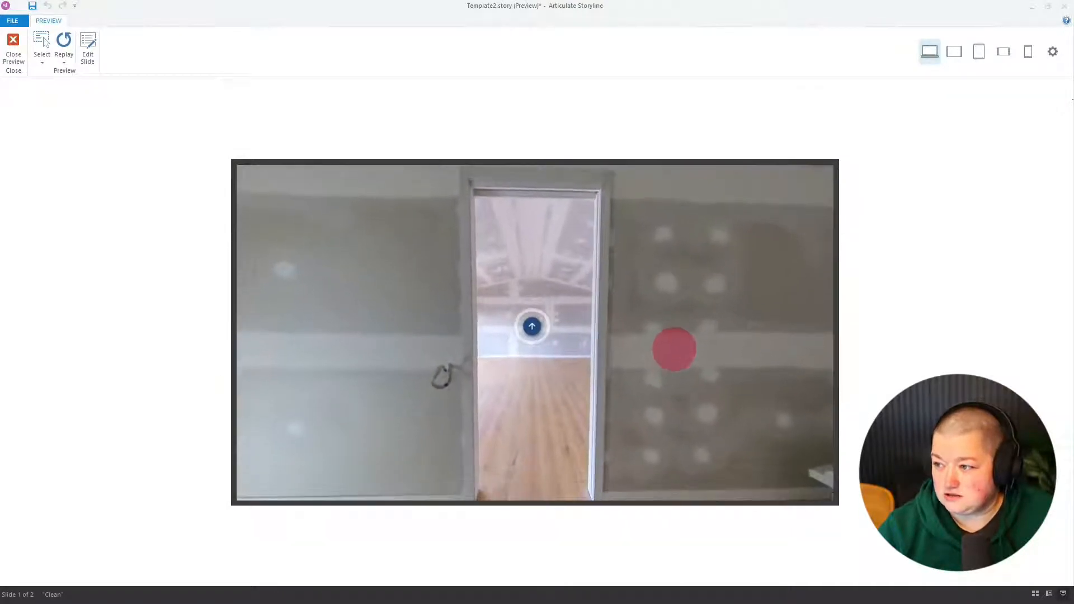
pyautogui.click(533, 326)
pyautogui.moveTo(391, 365)
pyautogui.mouseDown()
pyautogui.moveTo(614, 359)
pyautogui.moveTo(421, 349)
pyautogui.moveTo(412, 368)
pyautogui.mouseUp()
pyautogui.click(12, 53)
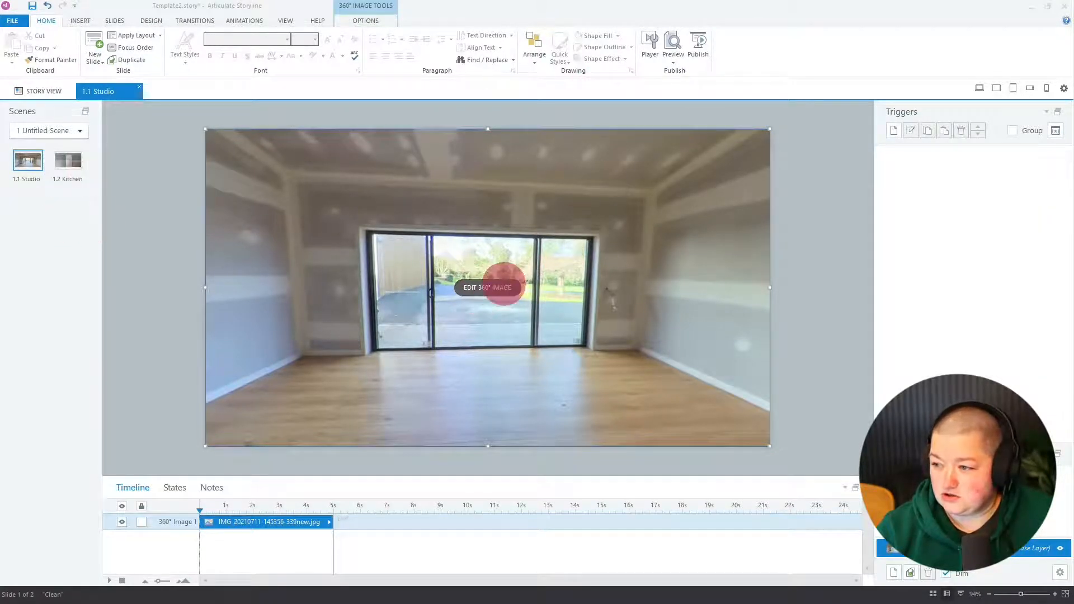
# Open the Studio slide's 360° image for editing and inspect the Entrance marker on the glass doors
pyautogui.click(498, 287)
pyautogui.moveTo(598, 285)
pyautogui.mouseDown()
pyautogui.moveTo(308, 269)
pyautogui.moveTo(631, 246)
pyautogui.moveTo(461, 310)
pyautogui.moveTo(475, 295)
pyautogui.mouseUp()
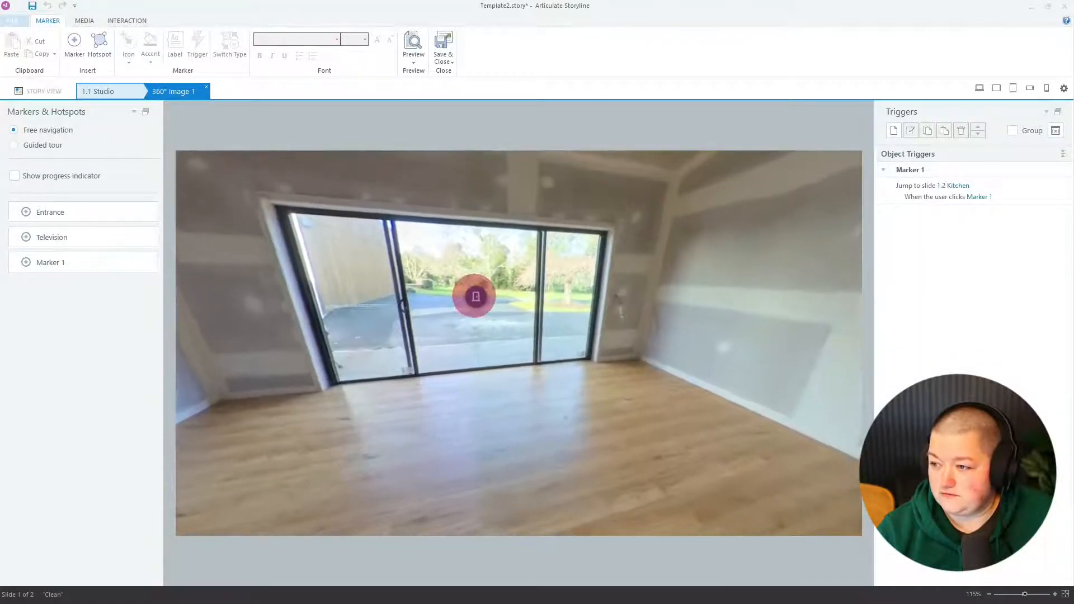
pyautogui.click(476, 295)
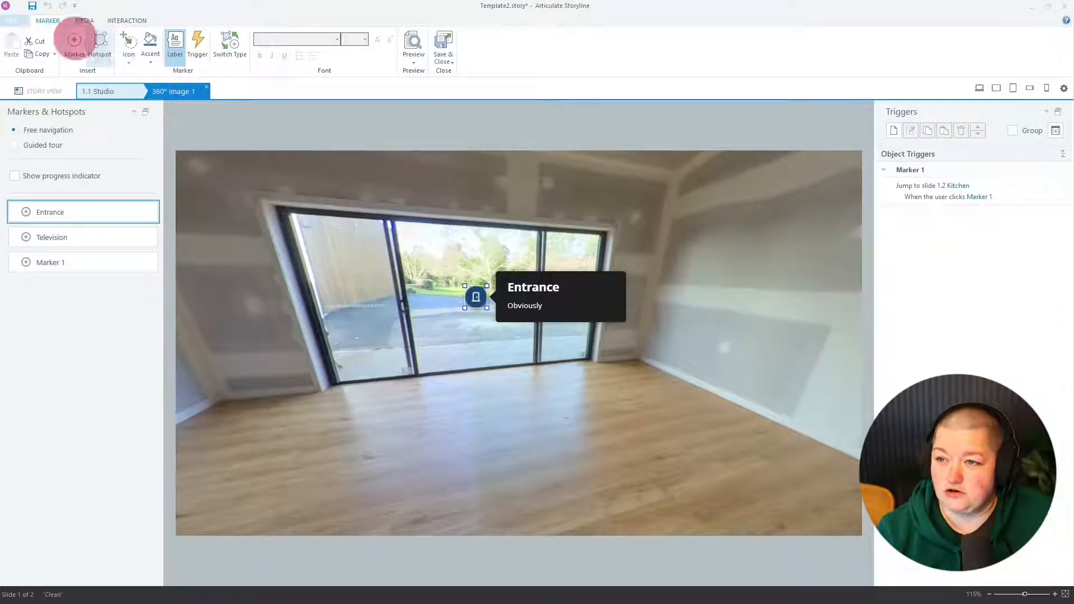
pyautogui.click(100, 43)
pyautogui.moveTo(377, 344)
pyautogui.mouseDown()
pyautogui.moveTo(611, 420)
pyautogui.moveTo(744, 403)
pyautogui.moveTo(750, 383)
pyautogui.moveTo(559, 386)
pyautogui.moveTo(479, 375)
pyautogui.mouseUp()
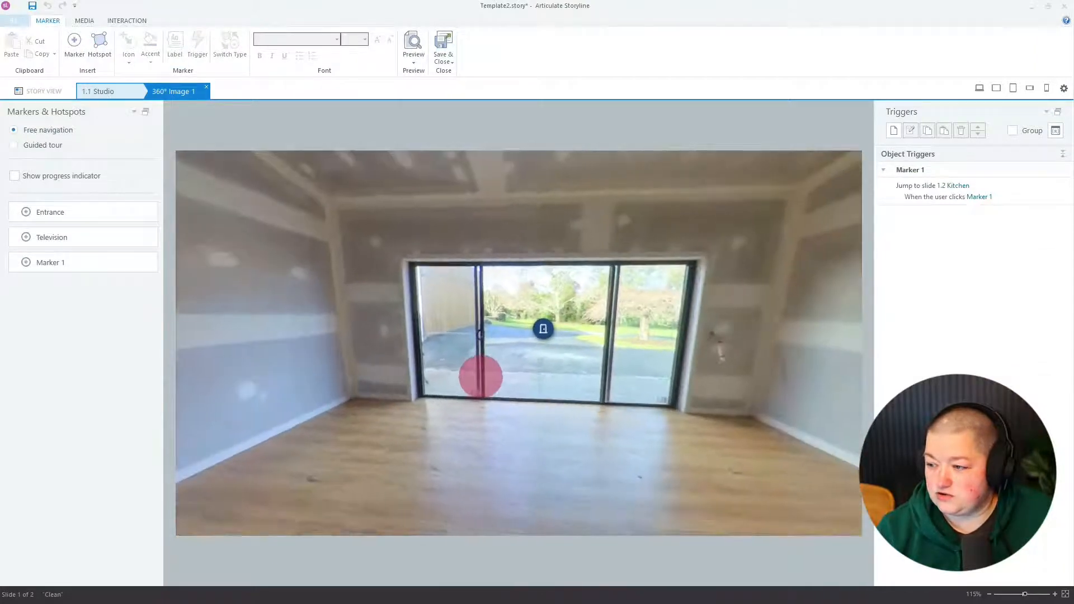
# Add a marker on the glass door's handle with the title "Door Handle" and the body text "Body"
pyautogui.click(74, 40)
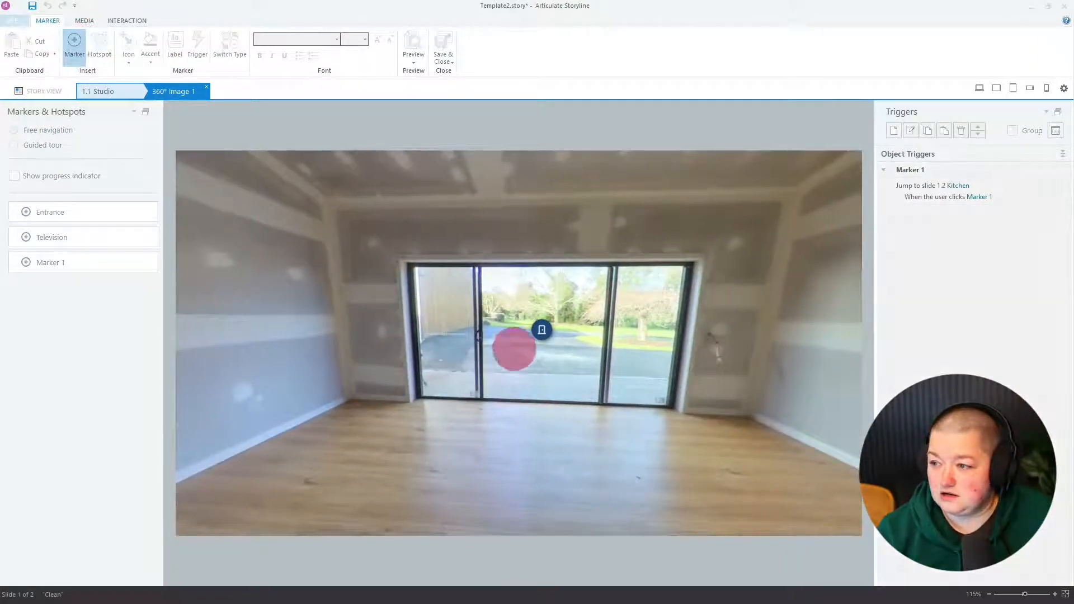
pyautogui.click(479, 337)
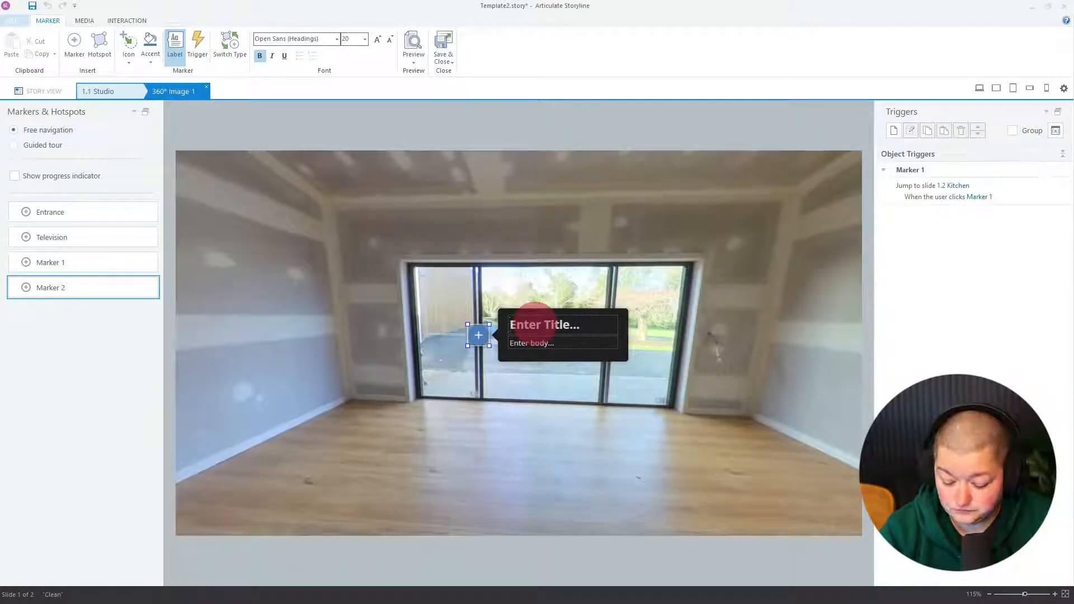
pyautogui.write('Door Handle')
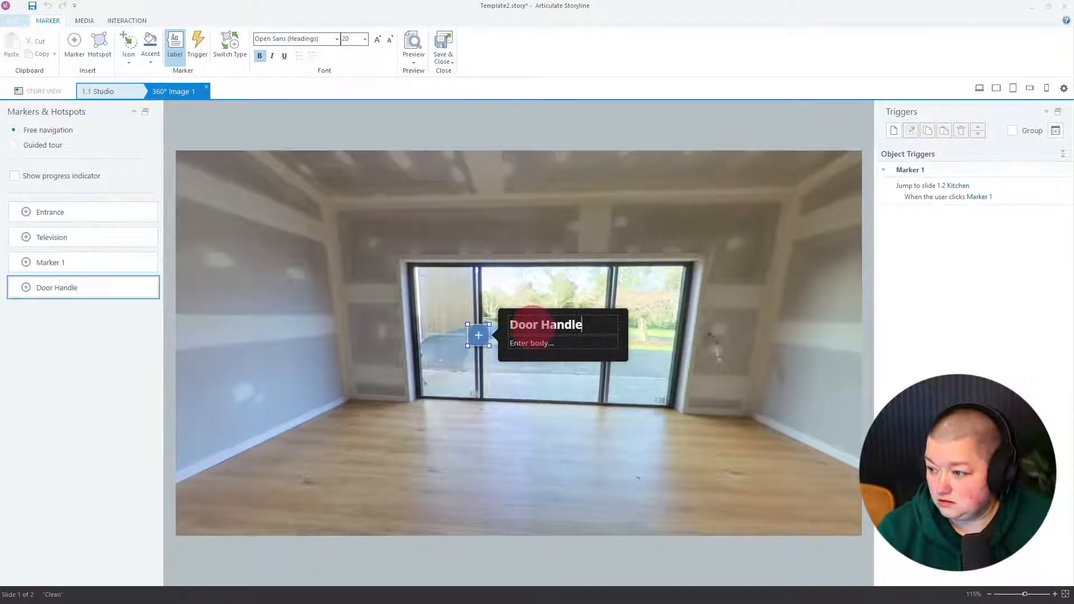
pyautogui.click(531, 343)
pyautogui.write('E')
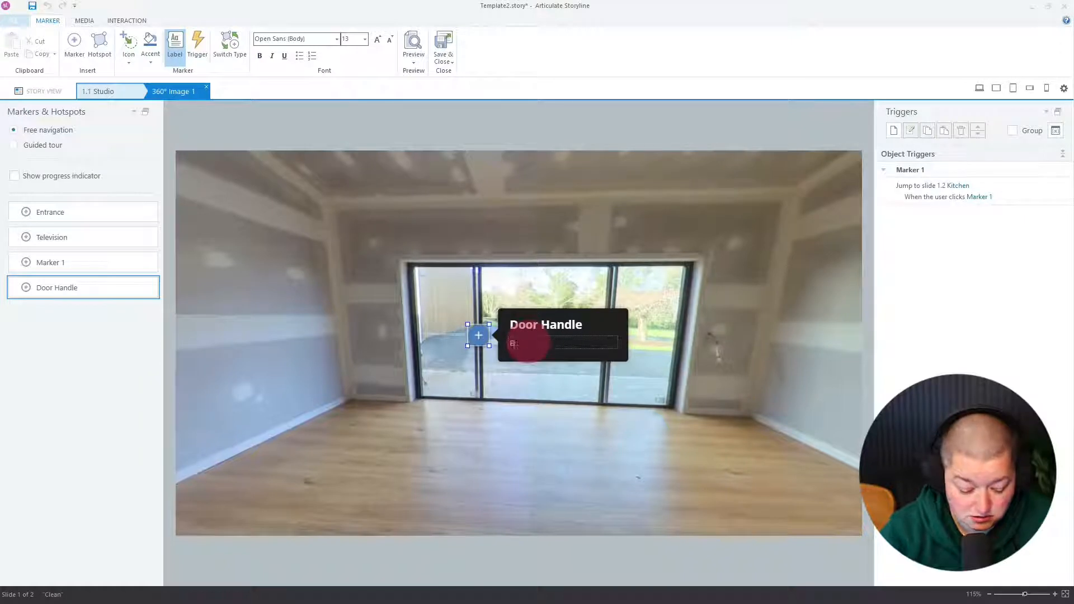
pyautogui.write('ody')
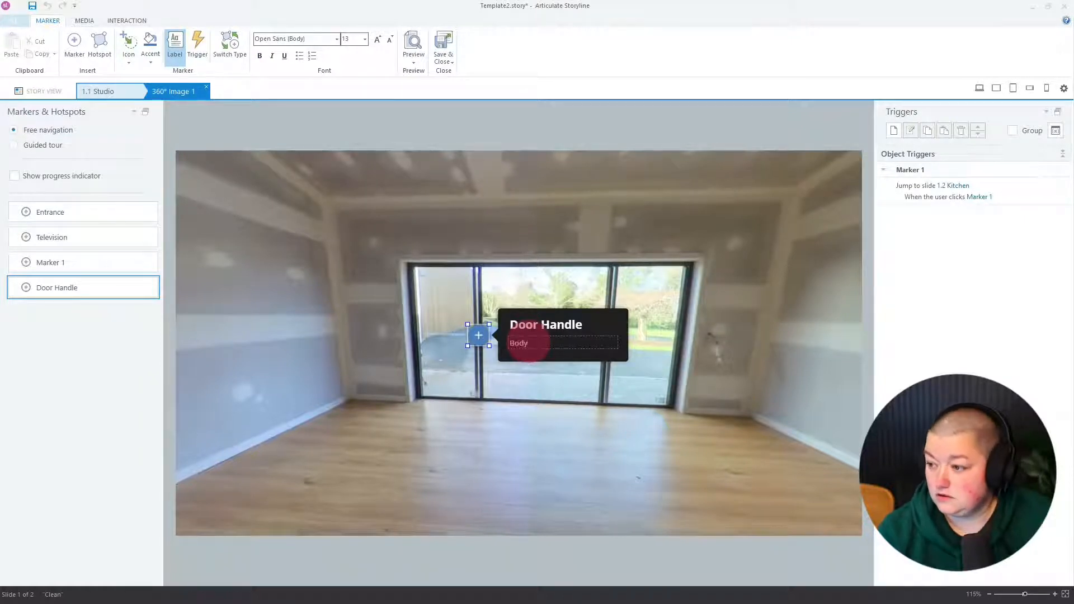
pyautogui.click(523, 363)
# Give the Door Handle marker a red accent color and the compass icon, keeping its label on
pyautogui.click(479, 335)
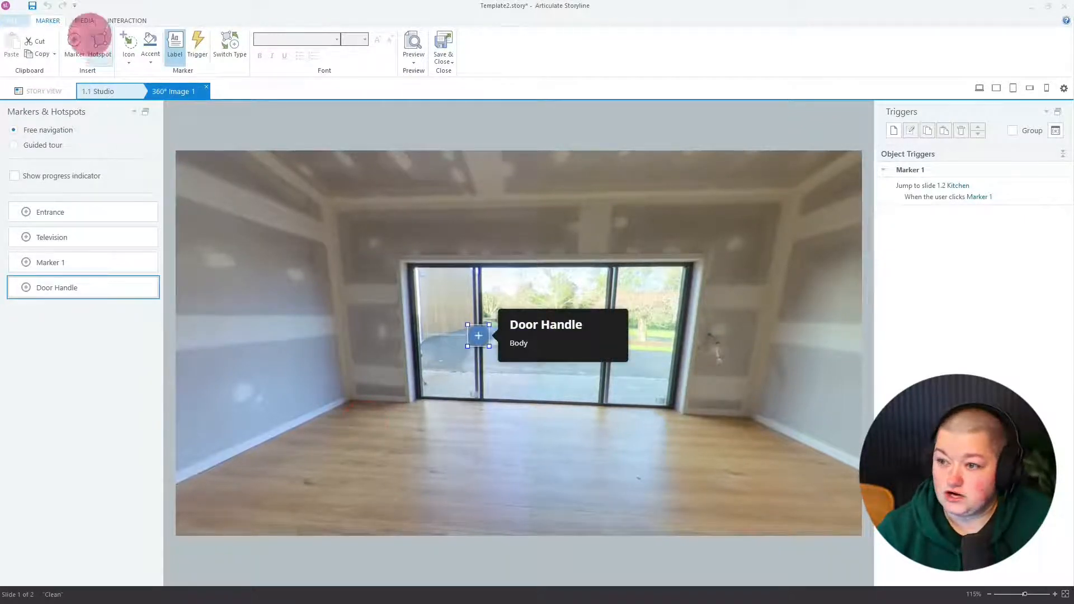
pyautogui.click(128, 48)
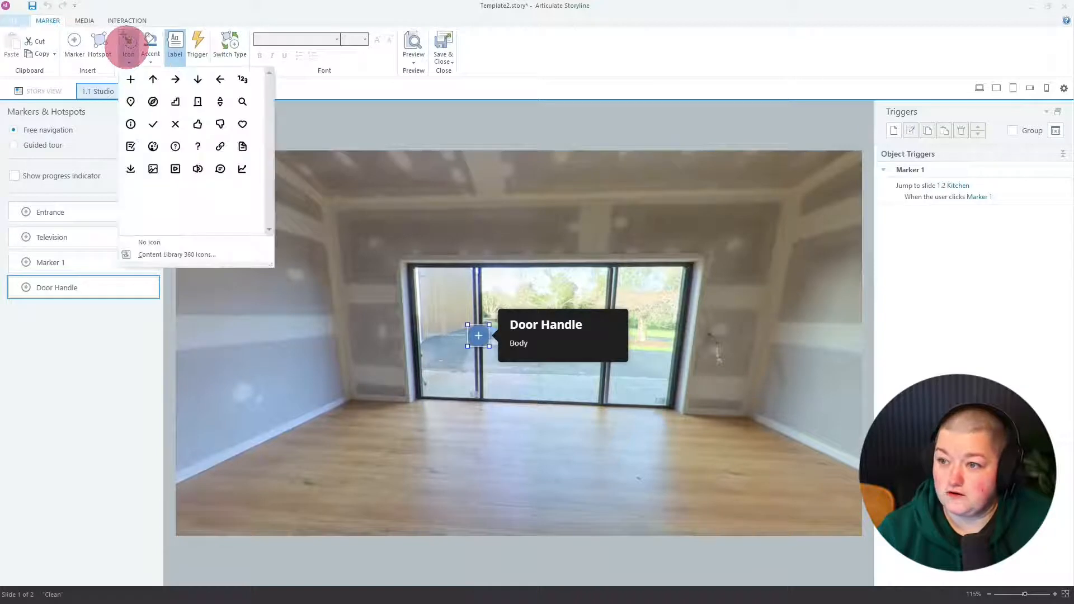
pyautogui.click(128, 48)
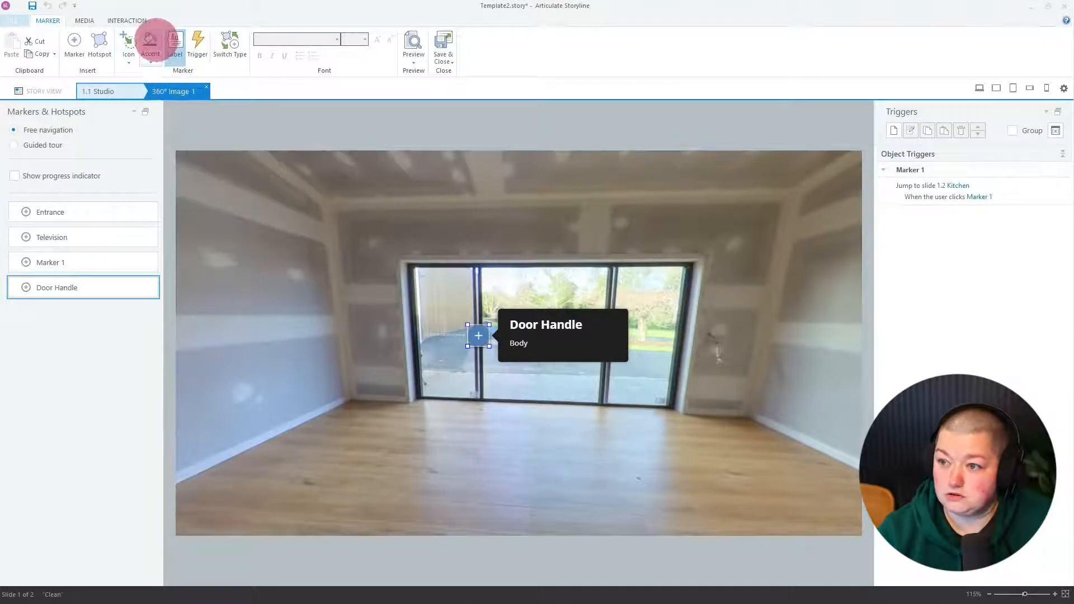
pyautogui.click(151, 41)
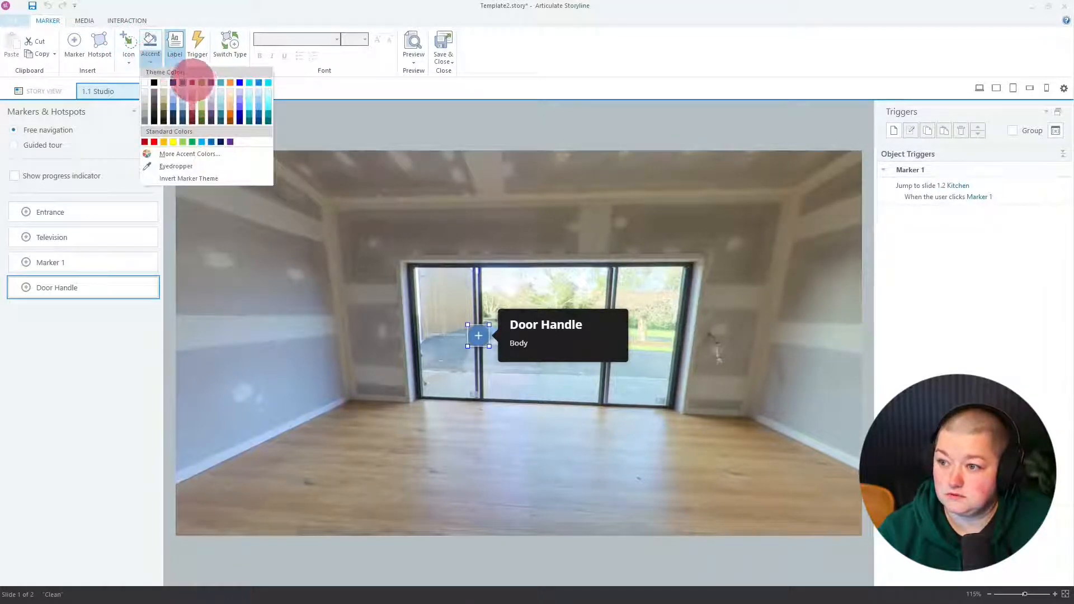
pyautogui.click(217, 131)
pyautogui.click(128, 43)
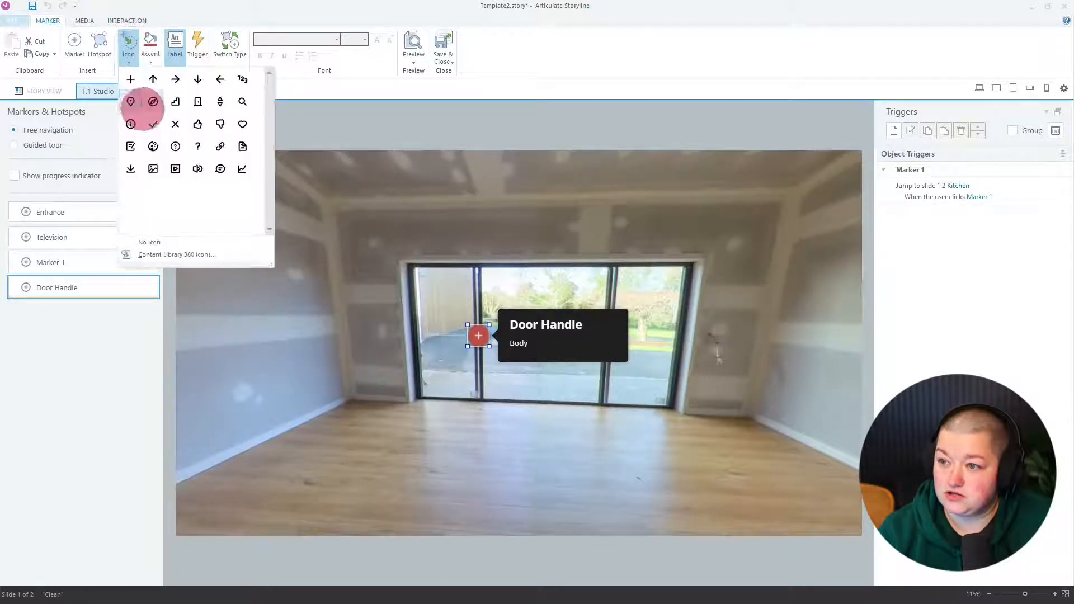
pyautogui.click(153, 102)
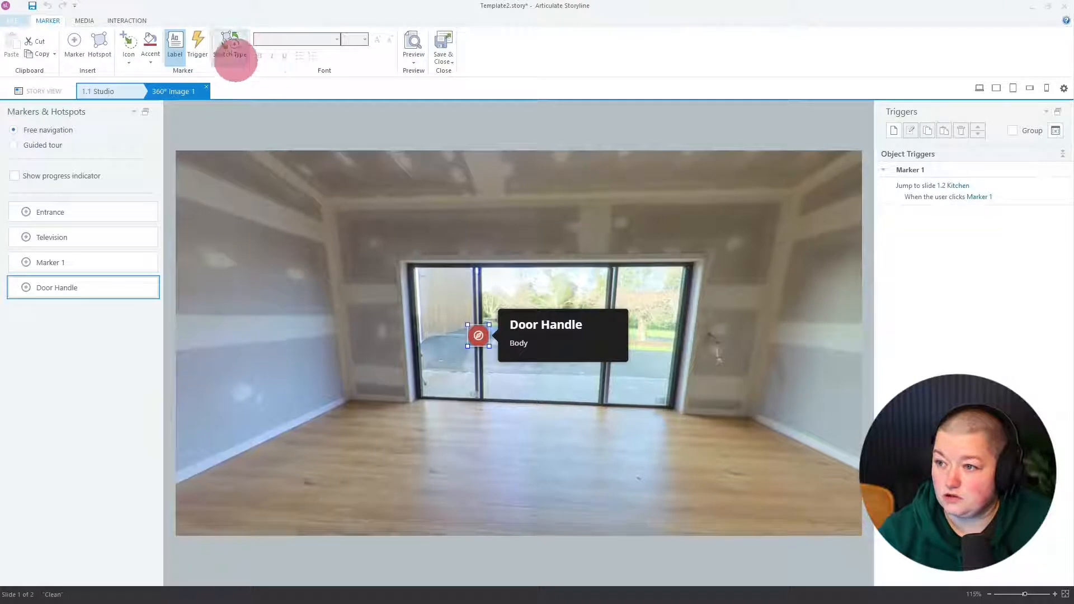
pyautogui.click(174, 44)
pyautogui.click(174, 43)
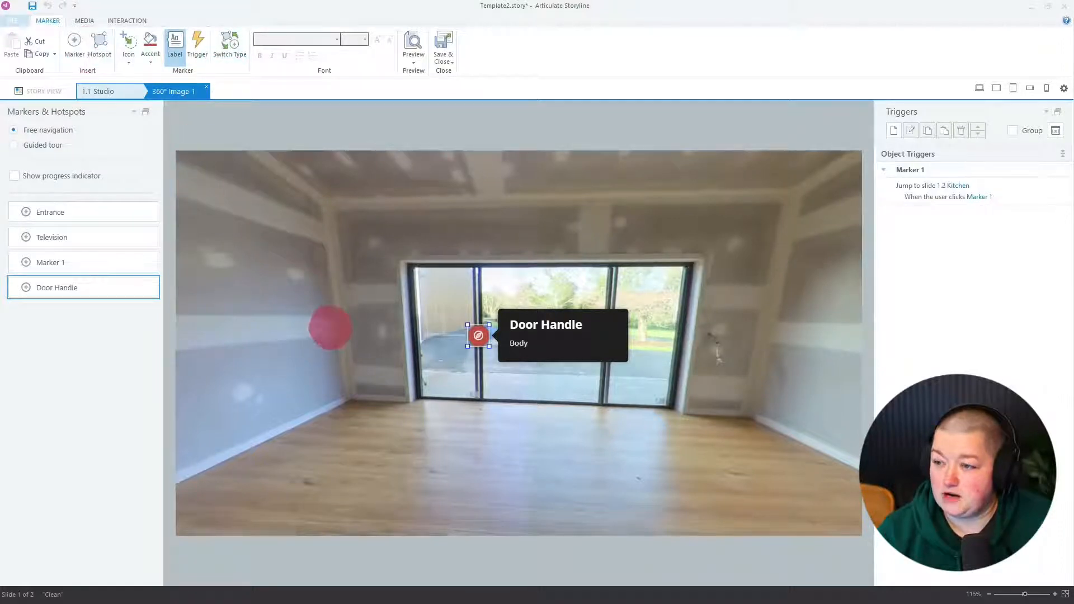
pyautogui.click(366, 315)
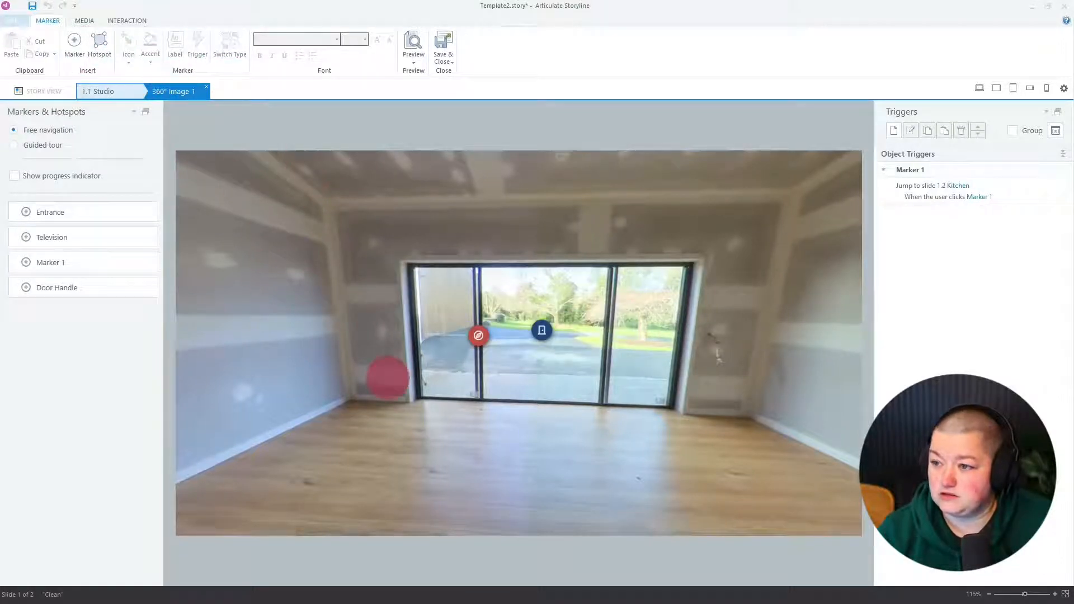
# Draw a rectangular hotspot covering the whole doorway beneath the KITCHEN sign
pyautogui.moveTo(388, 378); pyautogui.dragTo(647, 364)
pyautogui.moveTo(481, 355); pyautogui.dragTo(734, 344)
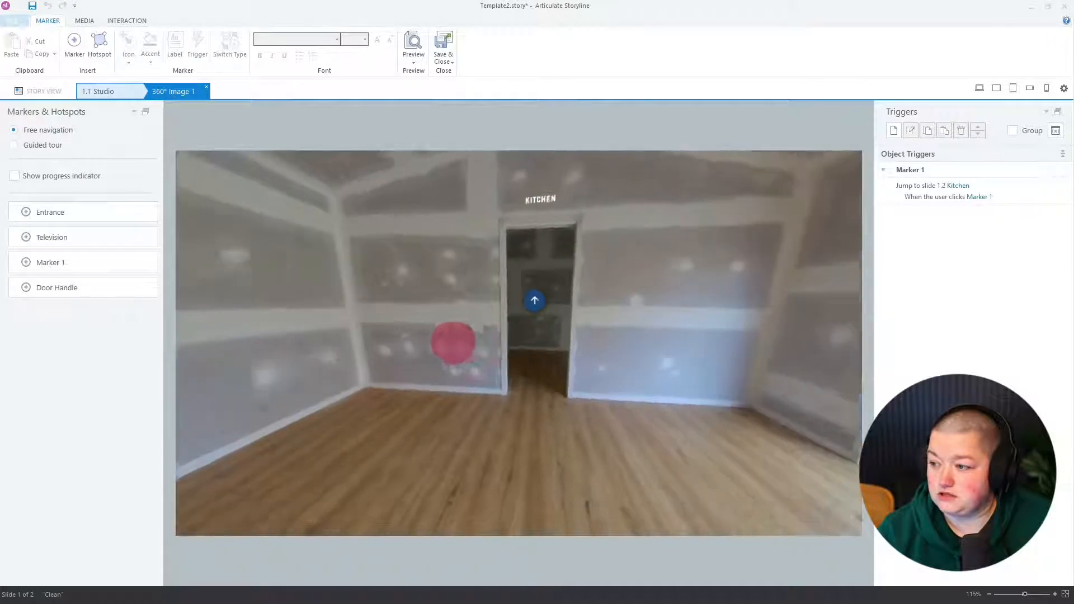
pyautogui.moveTo(454, 343); pyautogui.dragTo(445, 350)
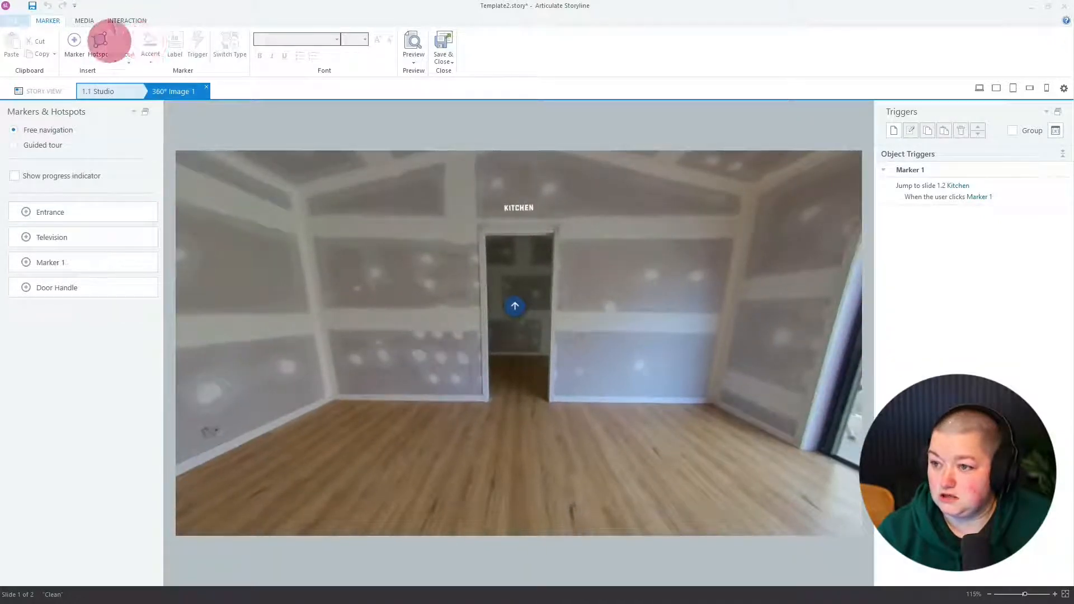
pyautogui.click(99, 42)
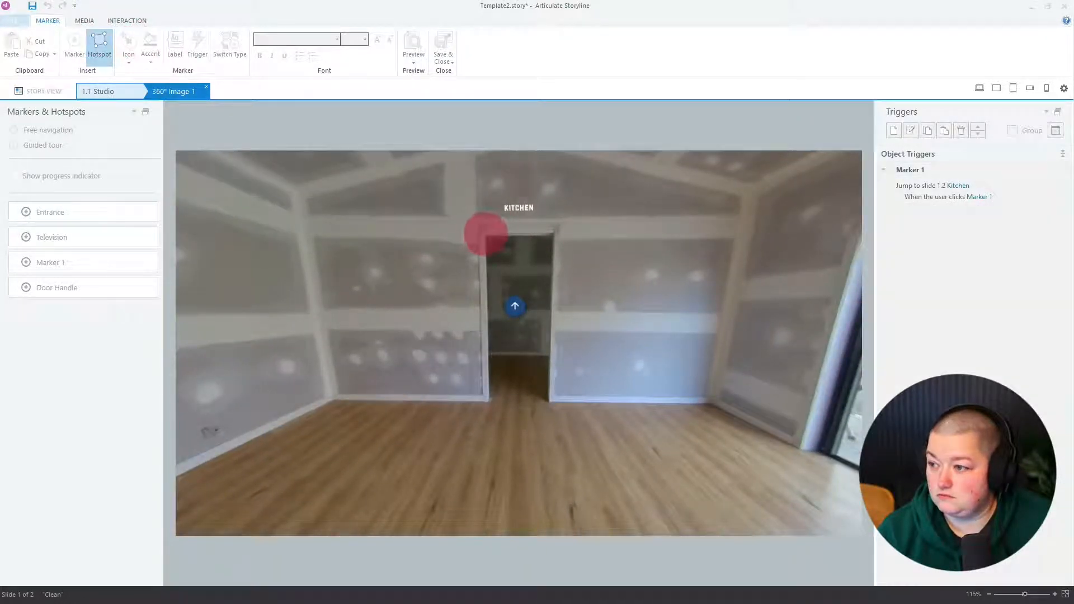
pyautogui.moveTo(486, 234)
pyautogui.mouseDown()
pyautogui.moveTo(521, 366)
pyautogui.moveTo(552, 399)
pyautogui.mouseUp()
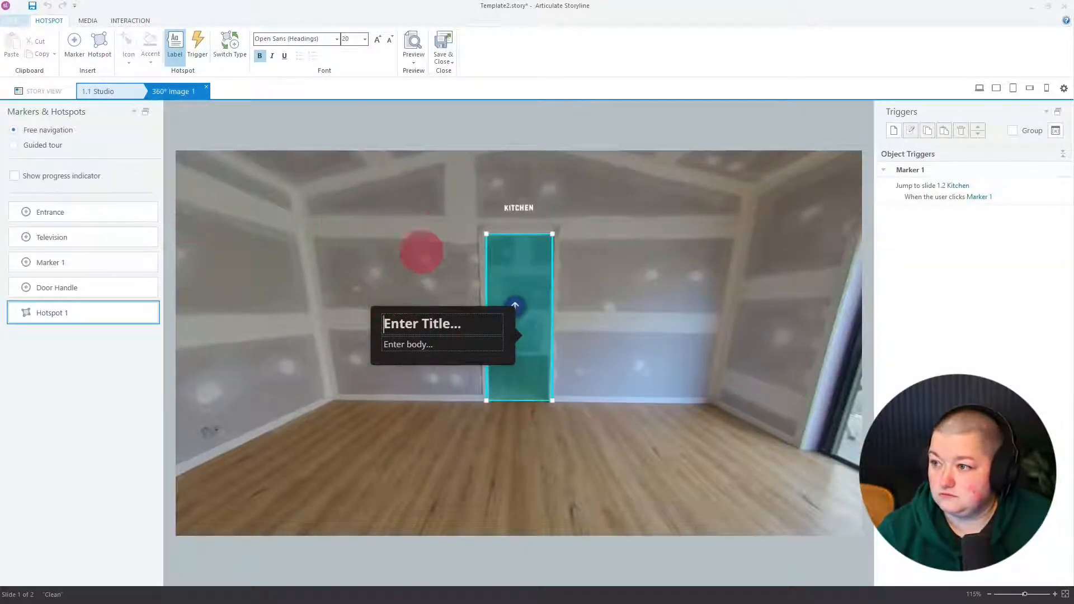
pyautogui.click(518, 258)
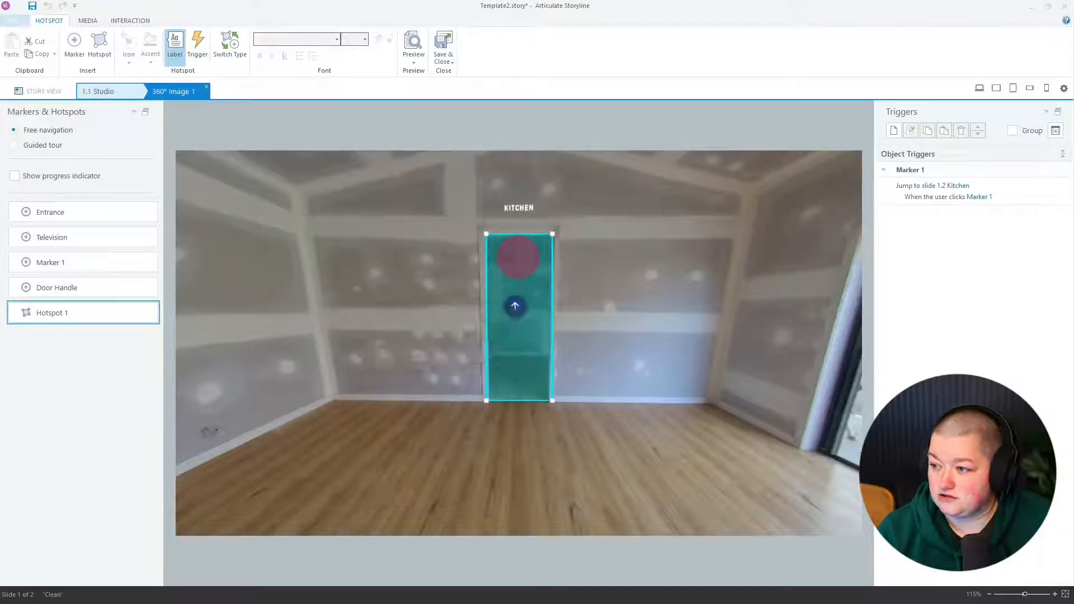
# Delete the rectangular hotspot covering the doorway beneath the KITCHEN sign
pyautogui.press('Delete')
# Return to the Door Handle marker and examine which audio and video sources can be attached to it
pyautogui.moveTo(576, 244)
pyautogui.mouseDown()
pyautogui.moveTo(259, 263)
pyautogui.moveTo(249, 238)
pyautogui.moveTo(473, 329)
pyautogui.mouseUp()
pyautogui.click(451, 357)
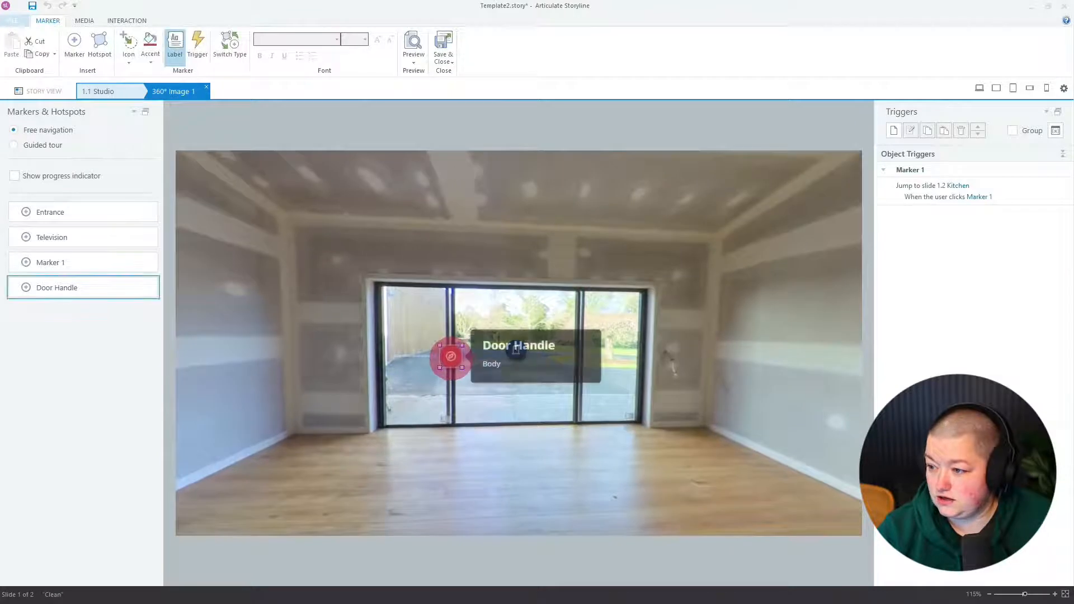
pyautogui.click(84, 20)
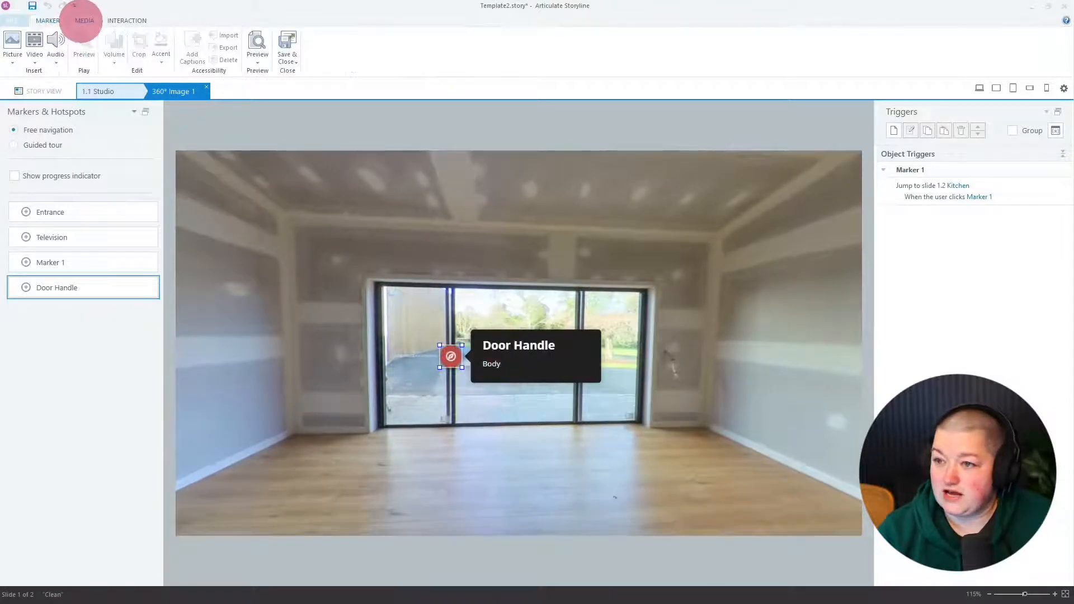
pyautogui.click(53, 56)
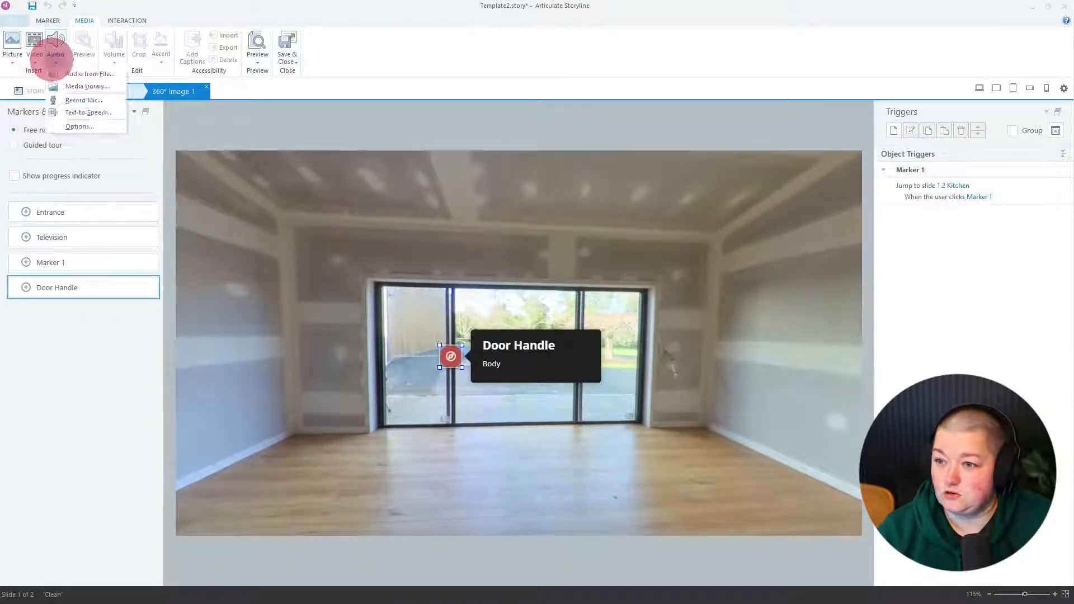
pyautogui.click(34, 58)
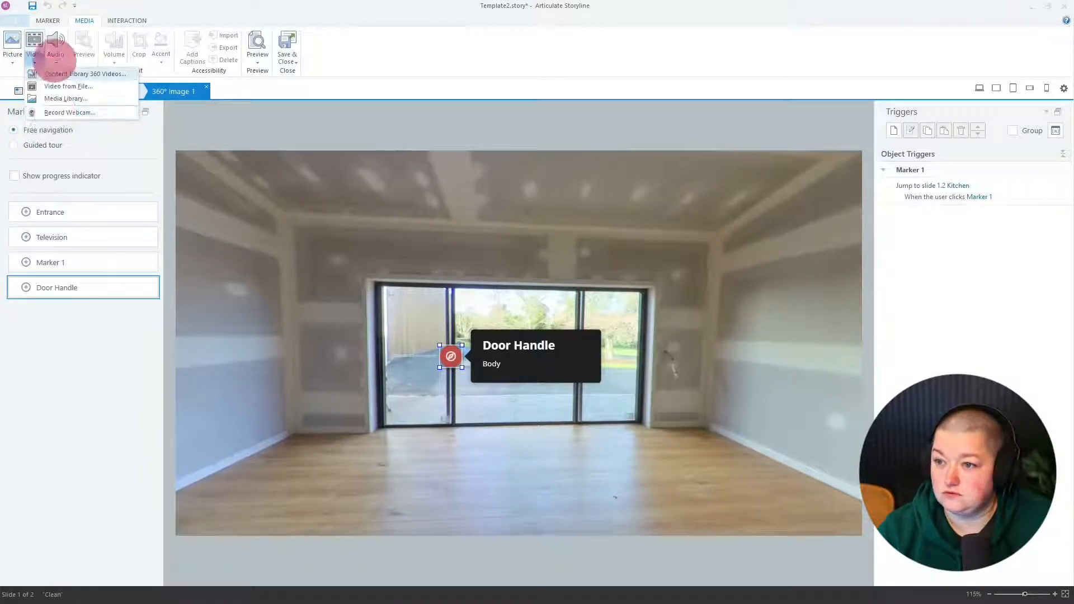
pyautogui.click(55, 55)
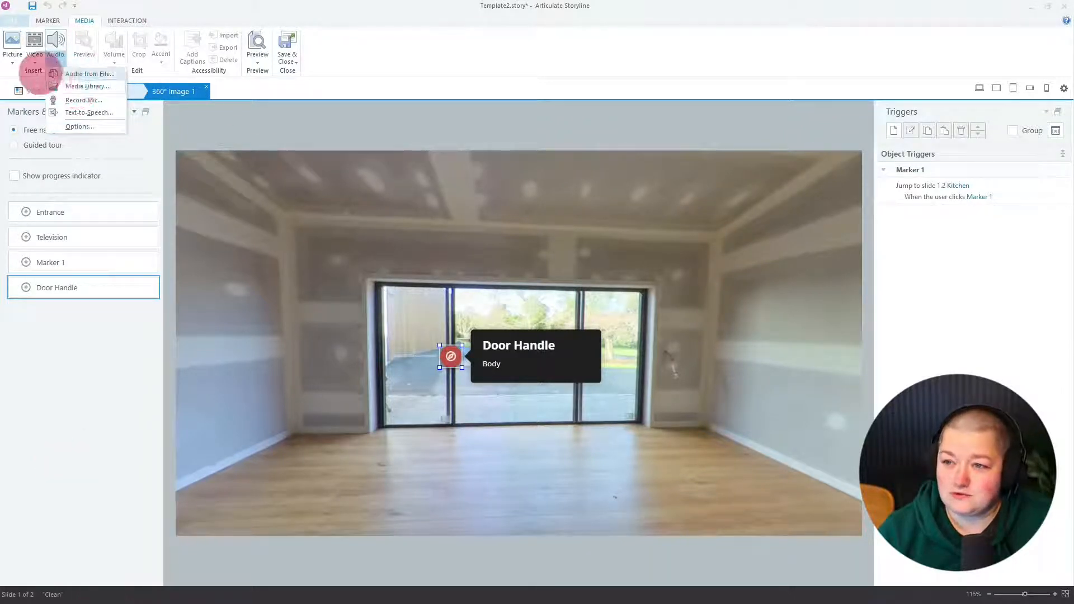
pyautogui.click(484, 281)
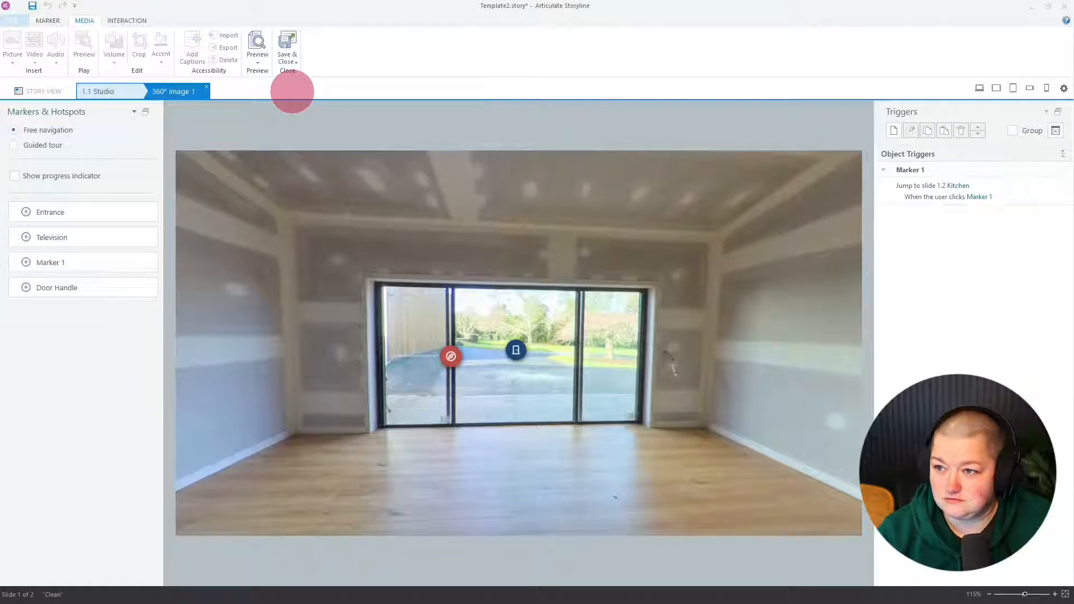
# With the Door Handle marker selected, try Square corners for the labels and restore Rounded corners
pyautogui.click(114, 21)
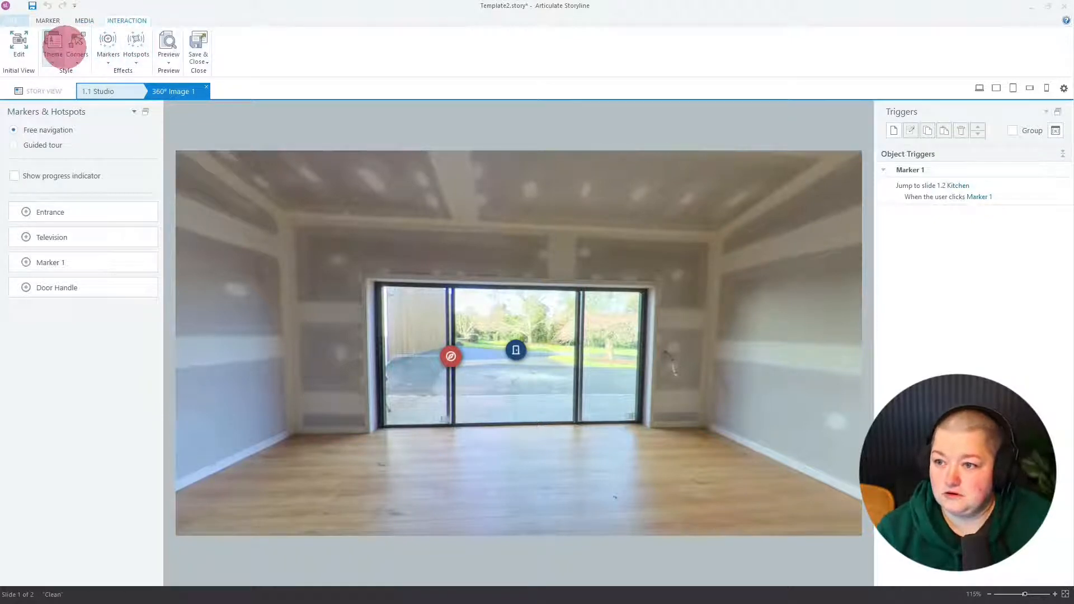
pyautogui.click(451, 356)
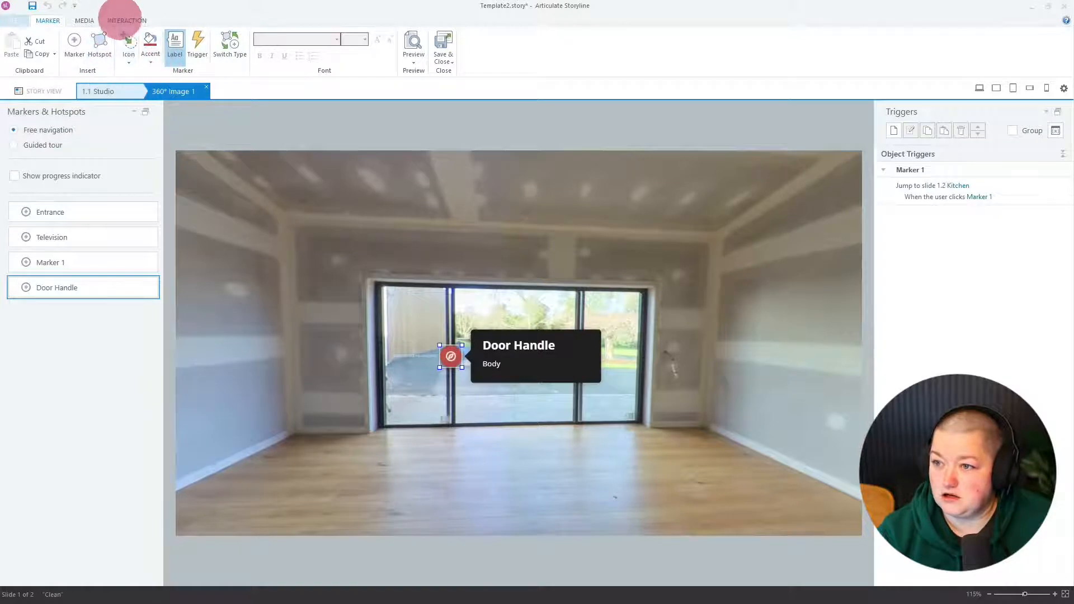
pyautogui.click(125, 20)
pyautogui.click(78, 44)
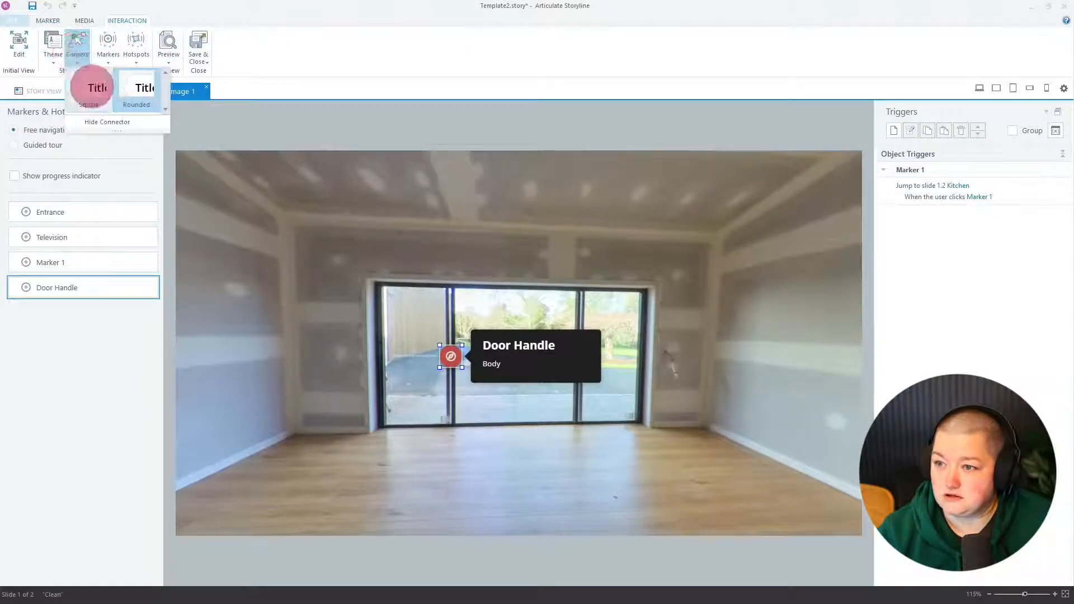
pyautogui.click(90, 87)
pyautogui.click(78, 50)
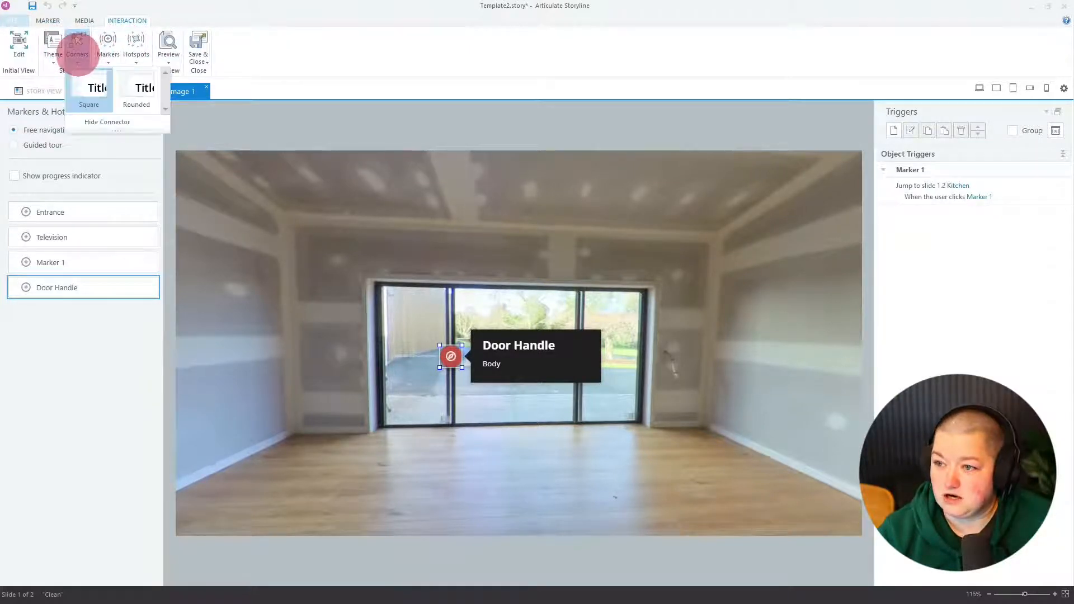
pyautogui.click(143, 90)
# Try the Light theme on the marker labels and restore the Dark theme
pyautogui.click(54, 54)
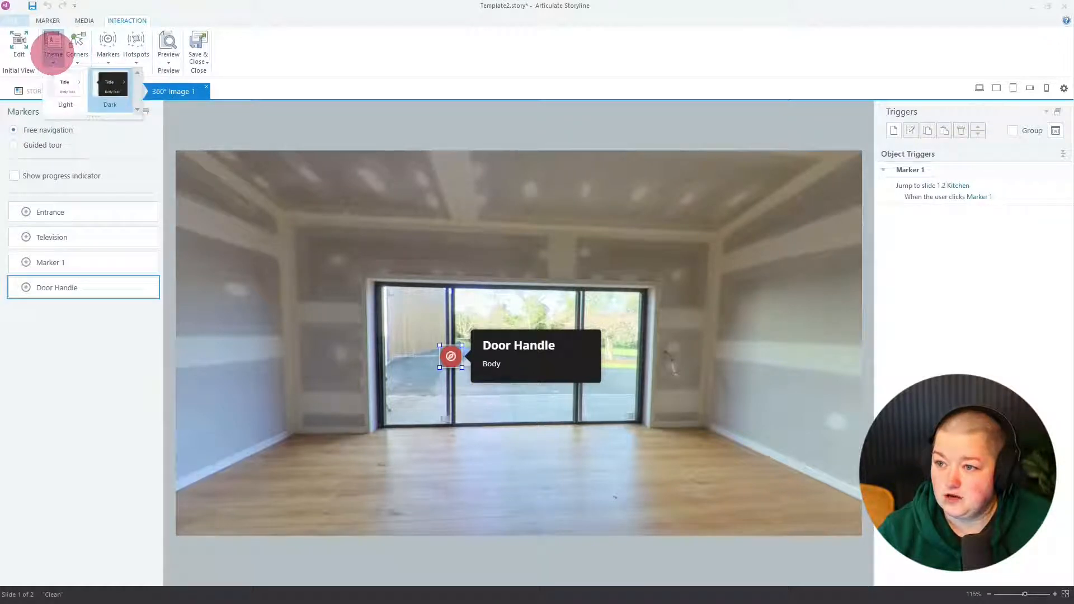
pyautogui.click(60, 81)
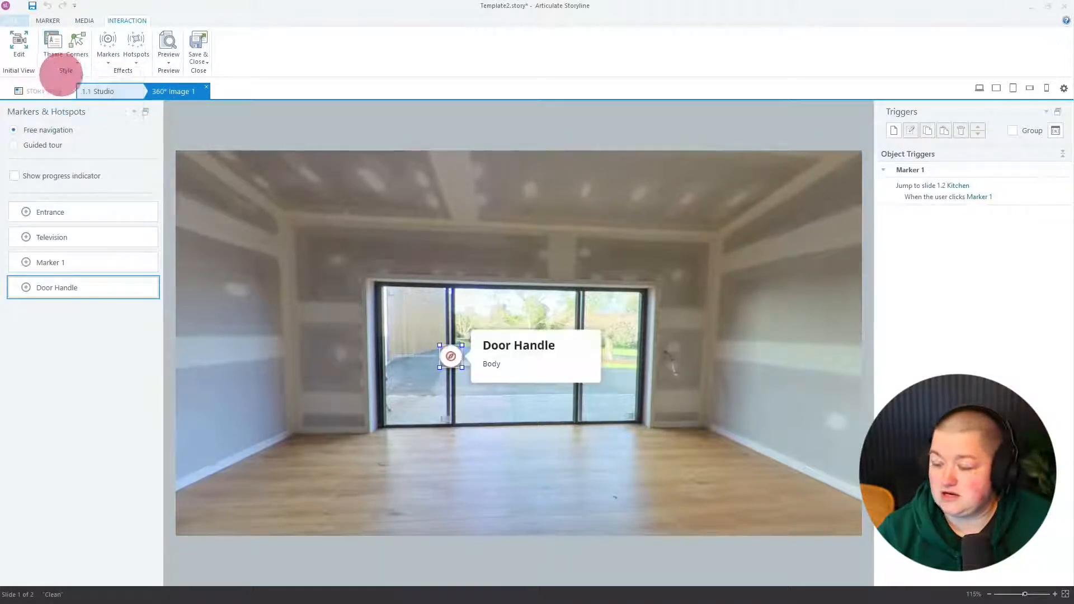
pyautogui.click(54, 51)
pyautogui.click(103, 84)
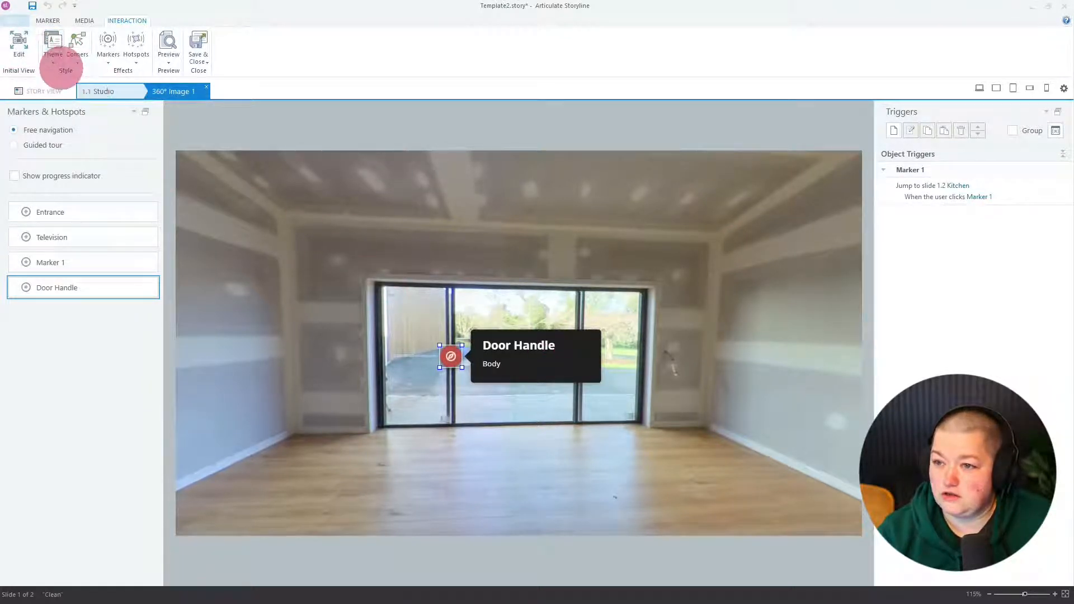
# Delete the red Door Handle marker from the glass doors
pyautogui.click(450, 356)
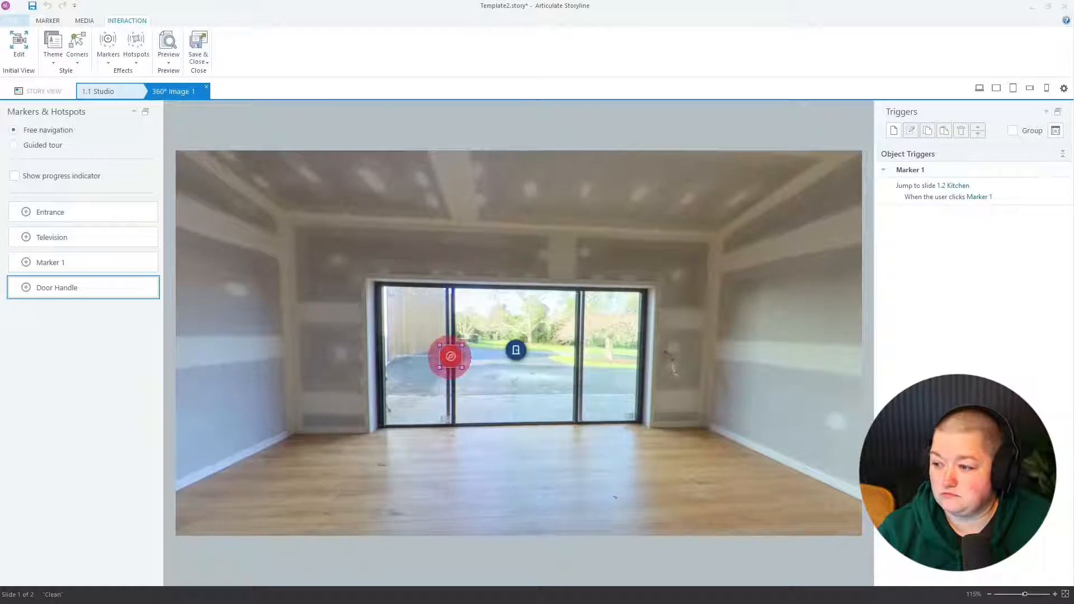
pyautogui.press('Delete')
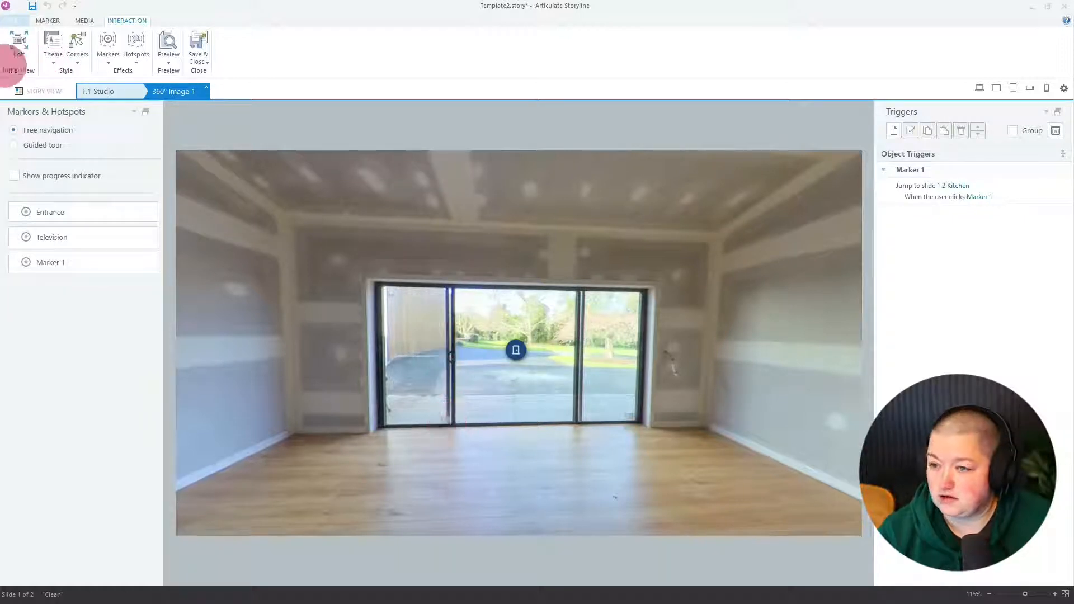
# Try moving the initial view to -6°, 183°, centred on the Entrance marker, and discard the adjustment
pyautogui.click(19, 40)
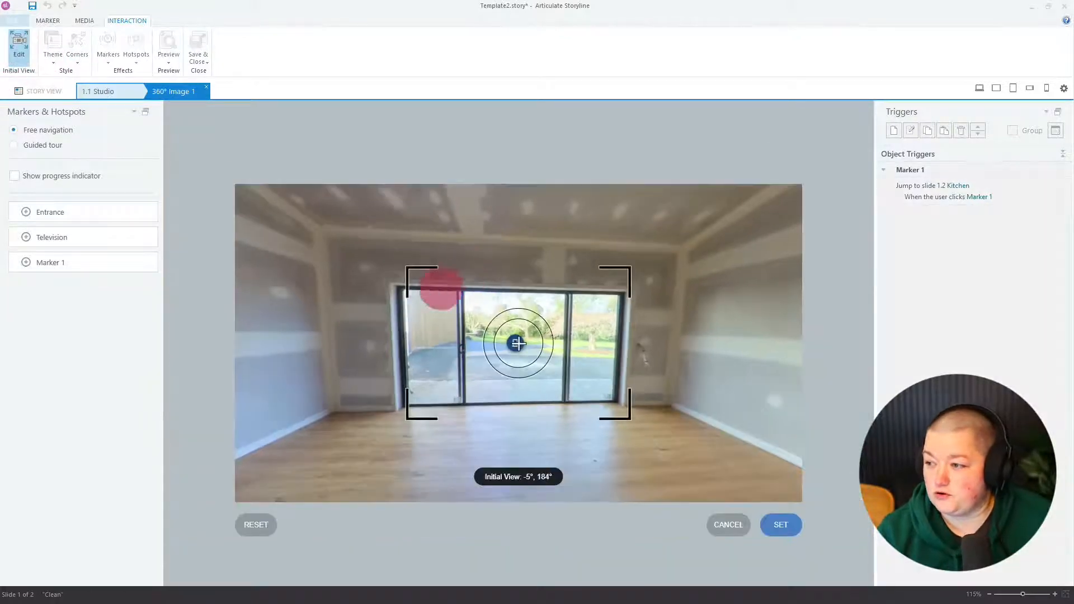
pyautogui.moveTo(520, 344); pyautogui.dragTo(519, 343)
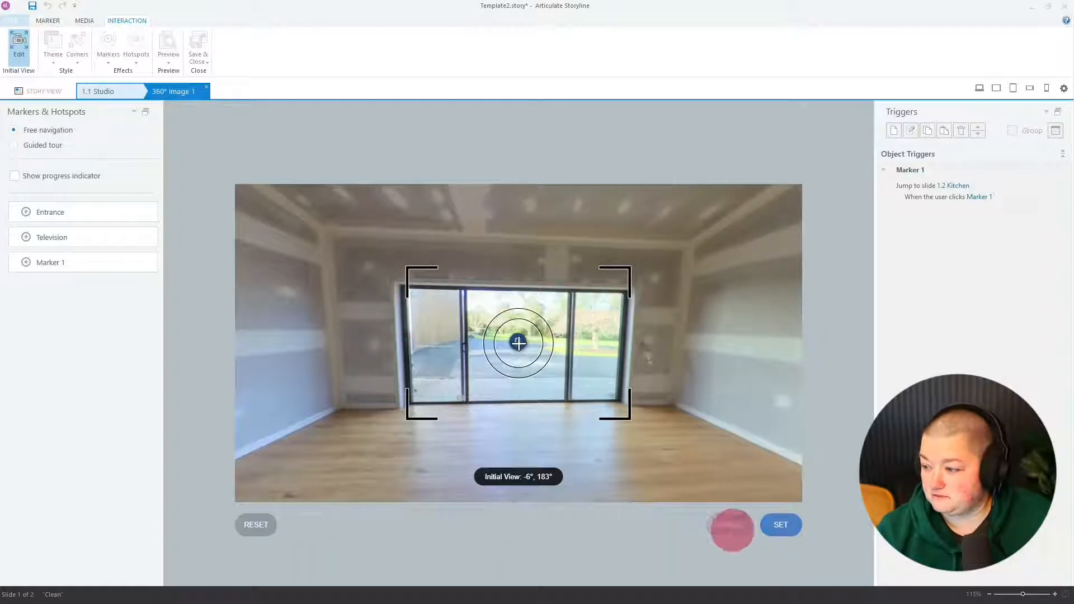
pyautogui.click(731, 528)
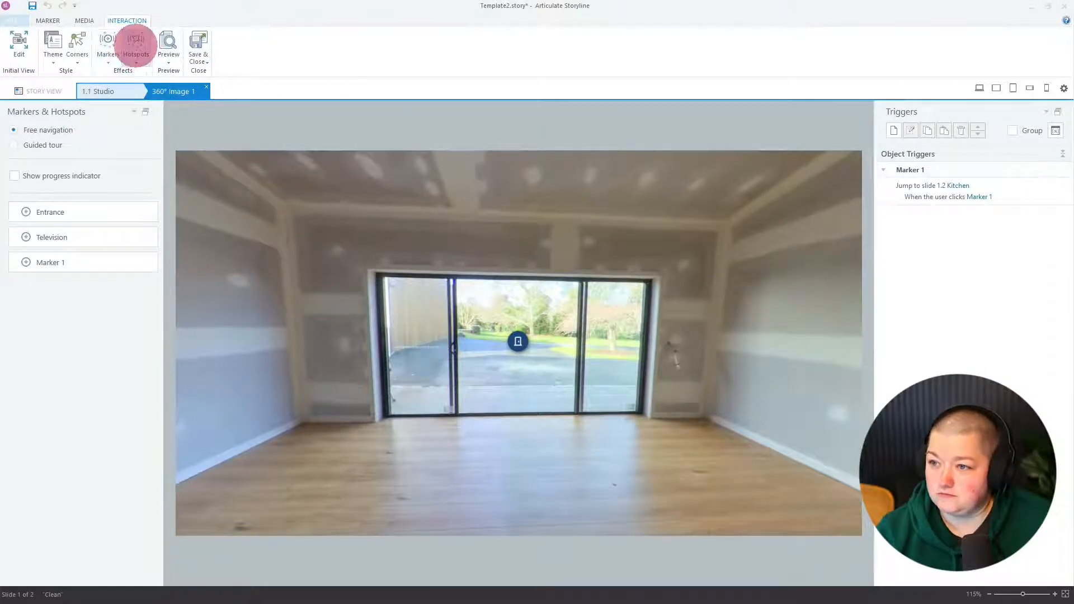
# Examine the effect options for markers and hotspots, including the pulse, reveal and hotspot color settings
pyautogui.click(136, 43)
pyautogui.click(136, 43)
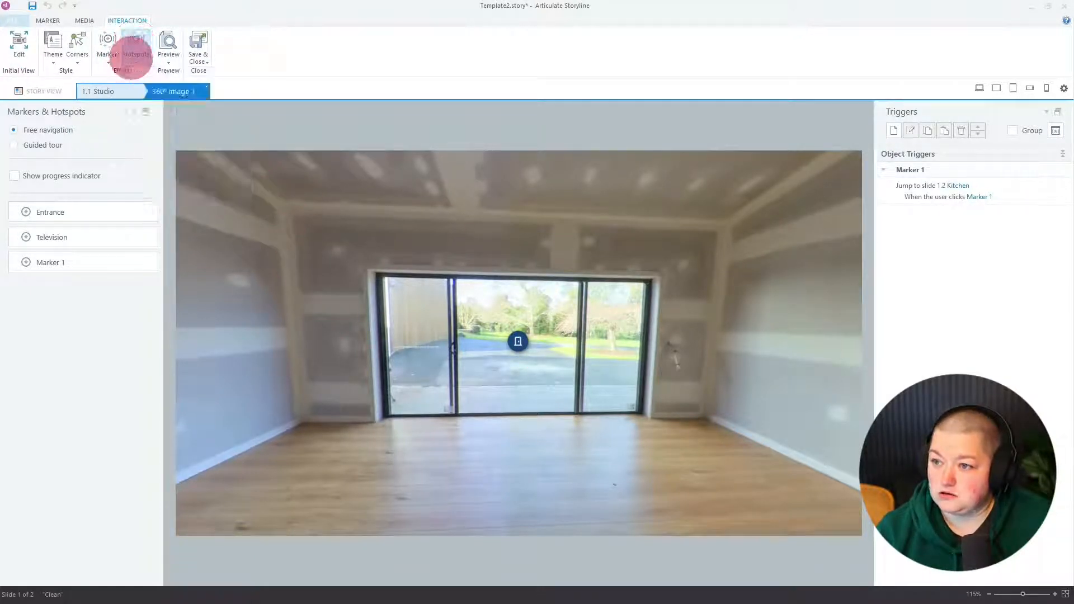
pyautogui.click(108, 55)
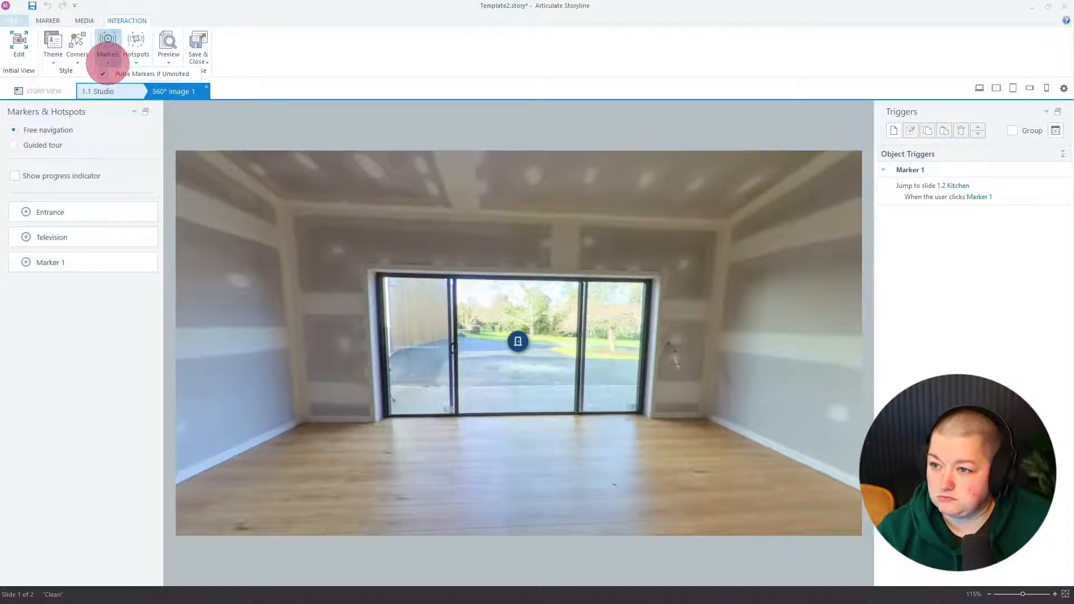
pyautogui.click(517, 341)
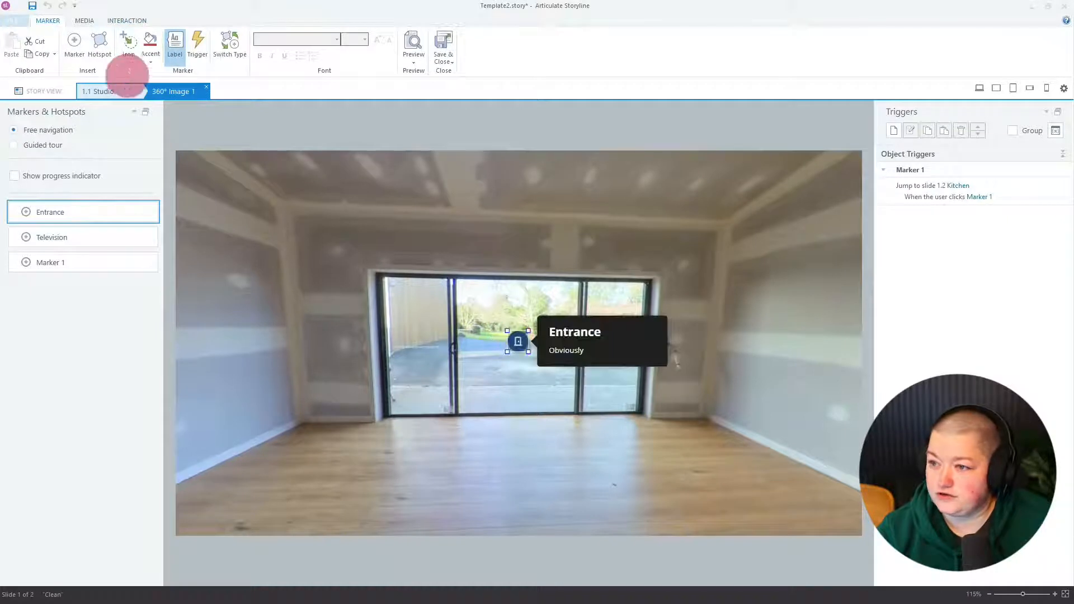
pyautogui.click(140, 21)
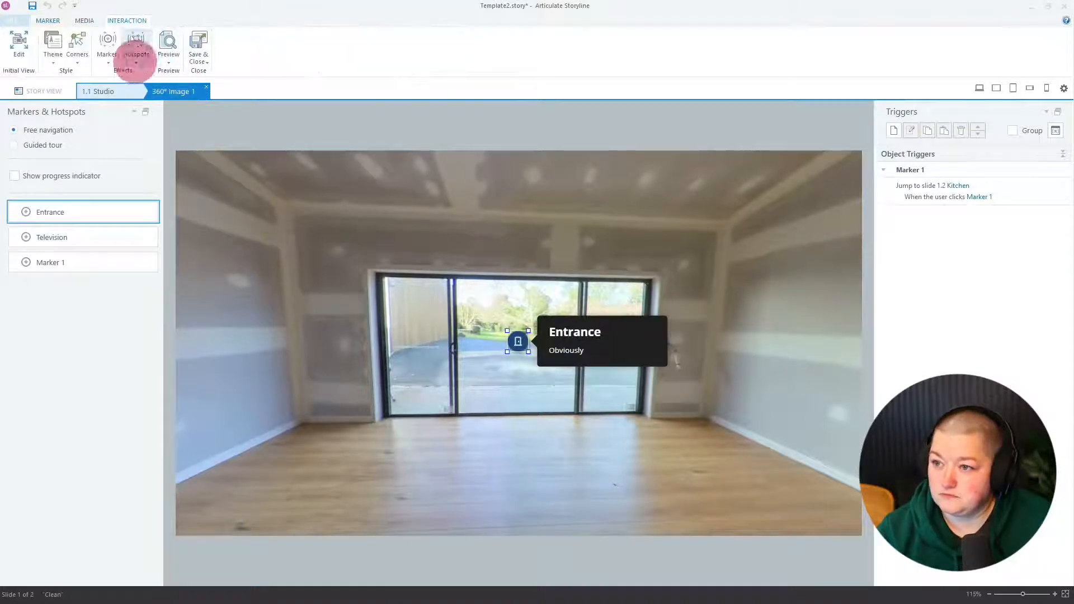
pyautogui.click(136, 59)
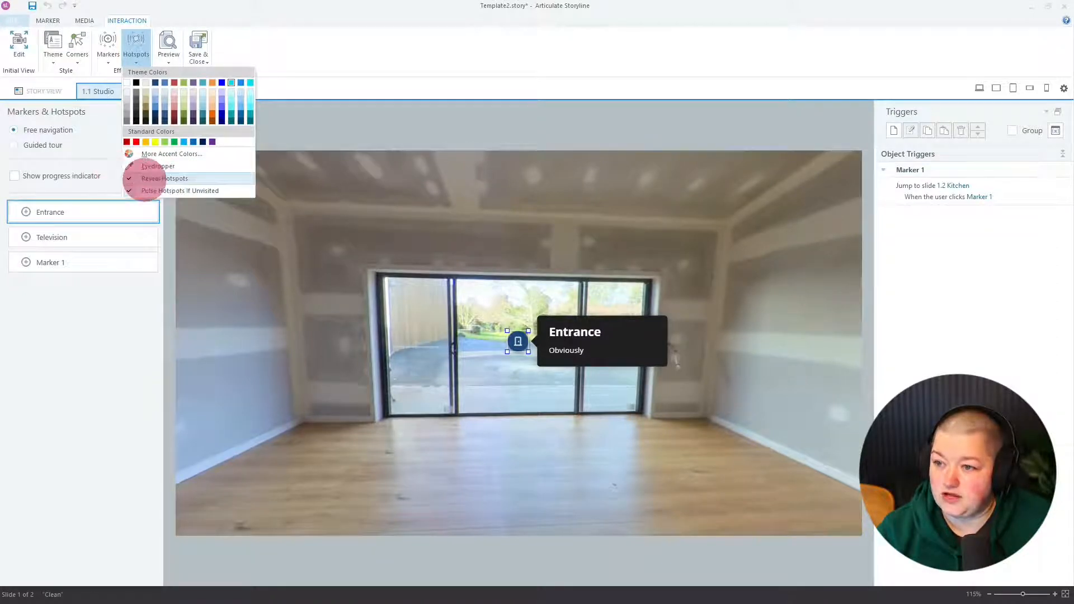
pyautogui.click(105, 63)
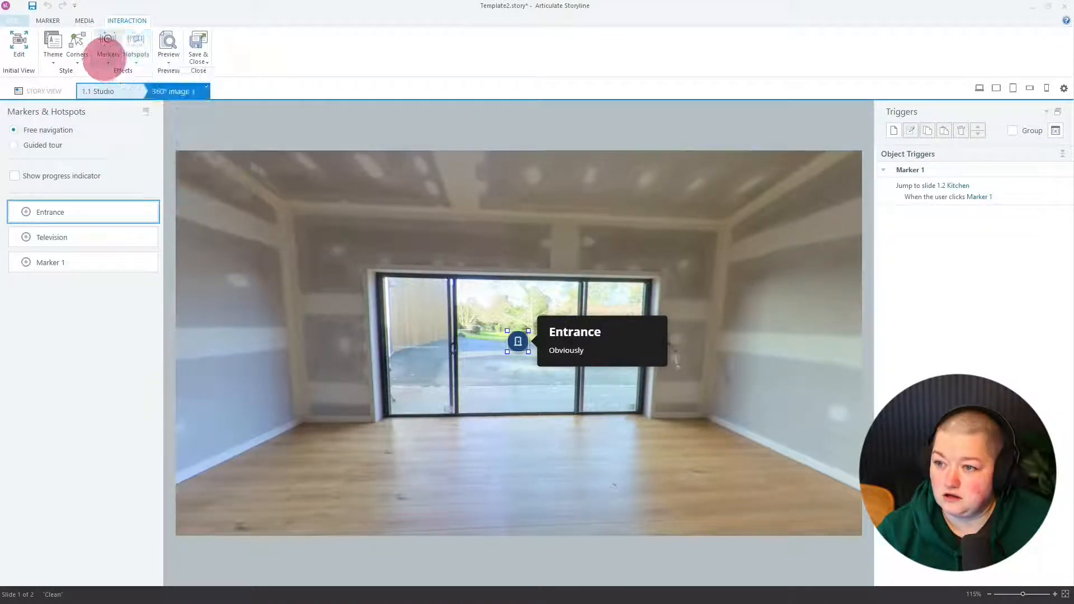
pyautogui.click(107, 60)
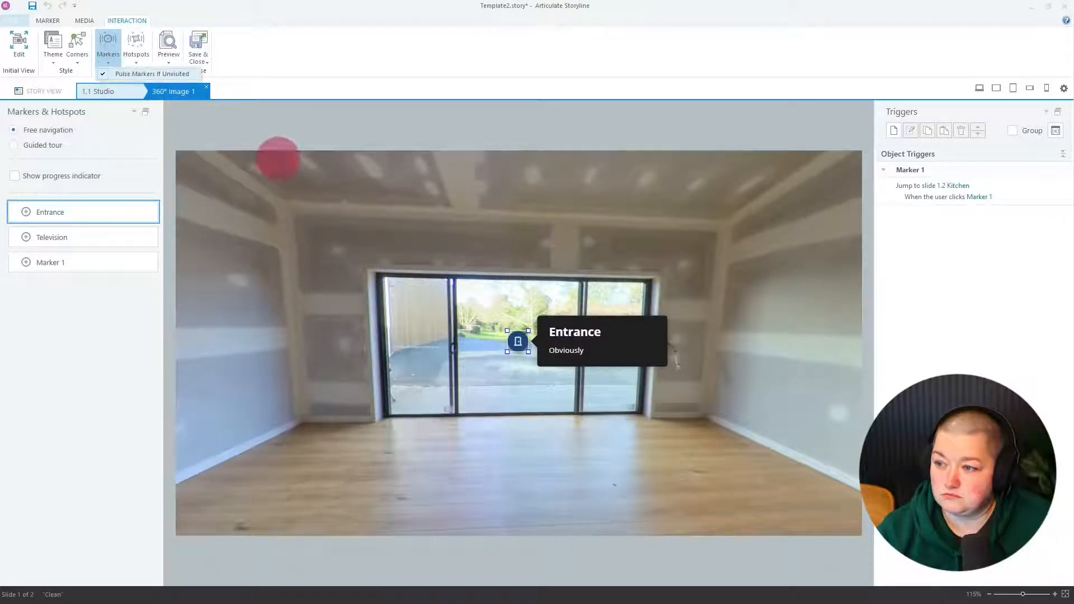
pyautogui.click(104, 156)
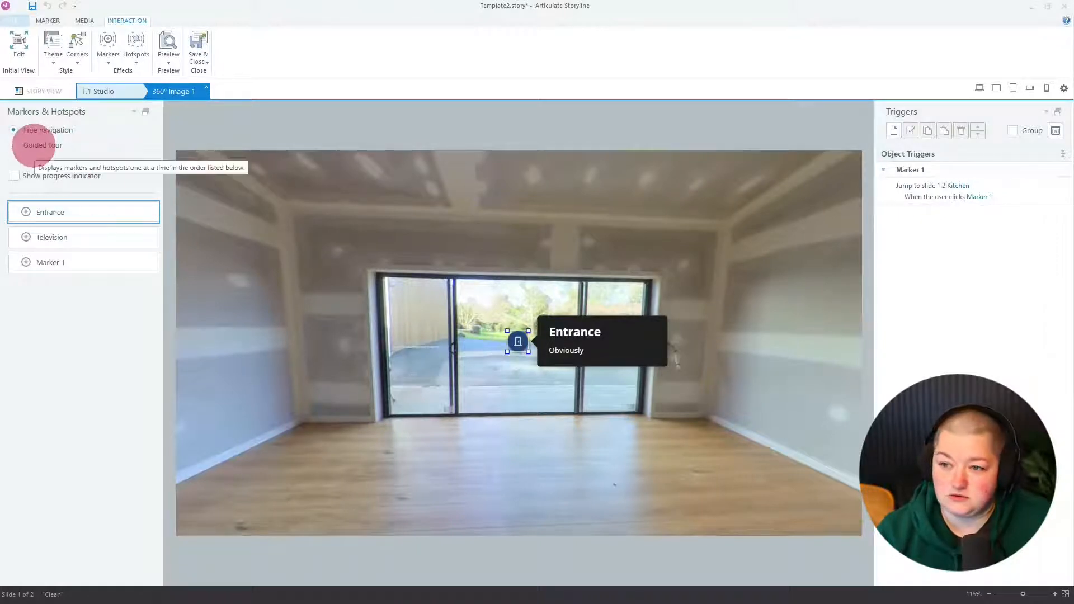
# Turn on the progress indicator for the 360° image, keeping free navigation, and save and close the image editor
pyautogui.click(15, 175)
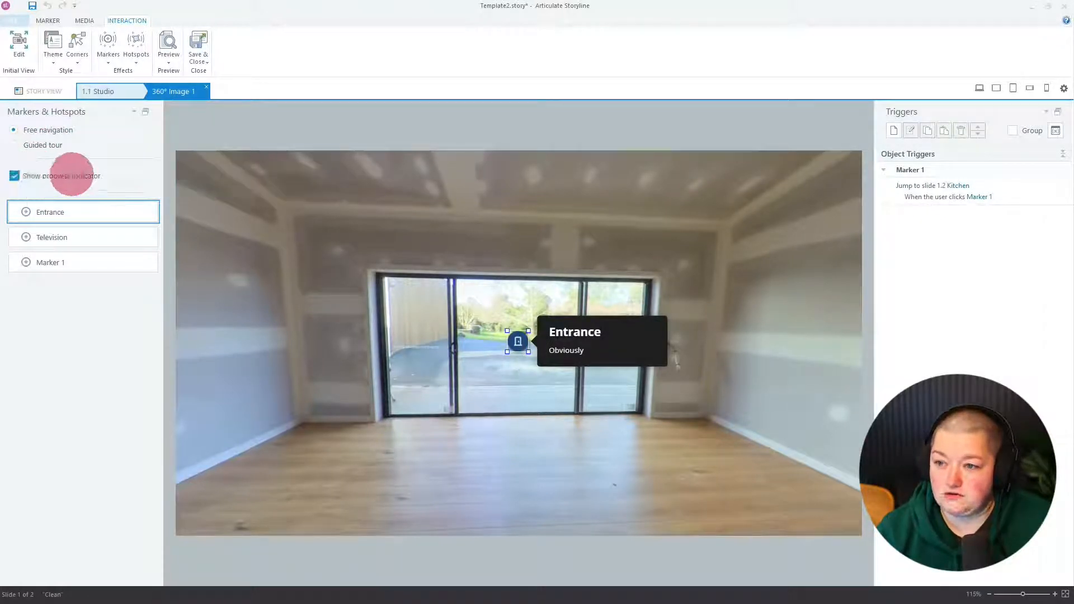
pyautogui.click(198, 59)
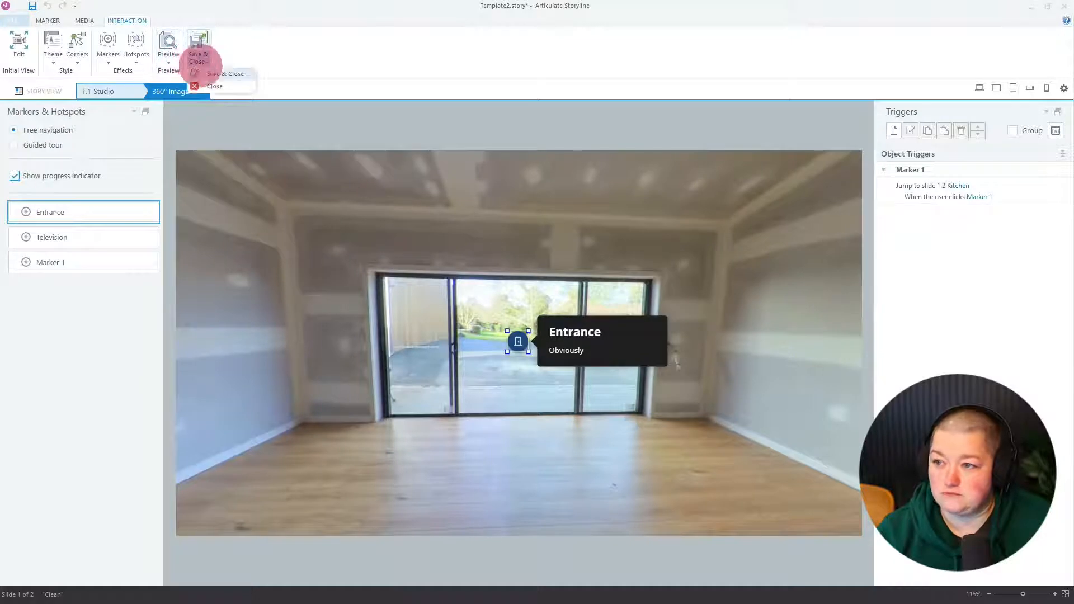
pyautogui.click(218, 73)
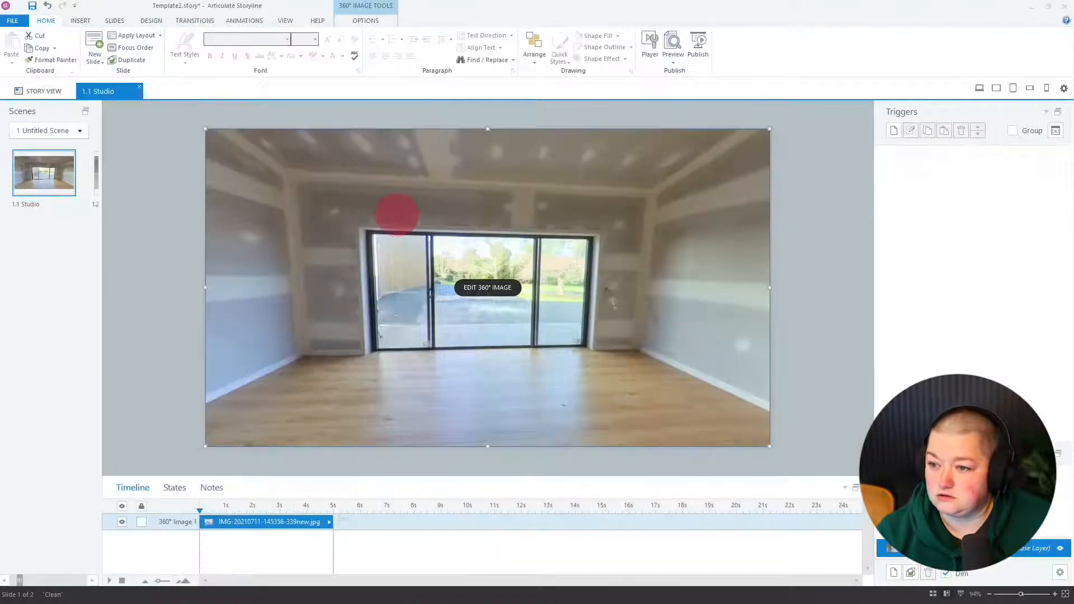
# Preview the current scene, look around from the glass doors to the television wall, and close the preview
pyautogui.click(672, 55)
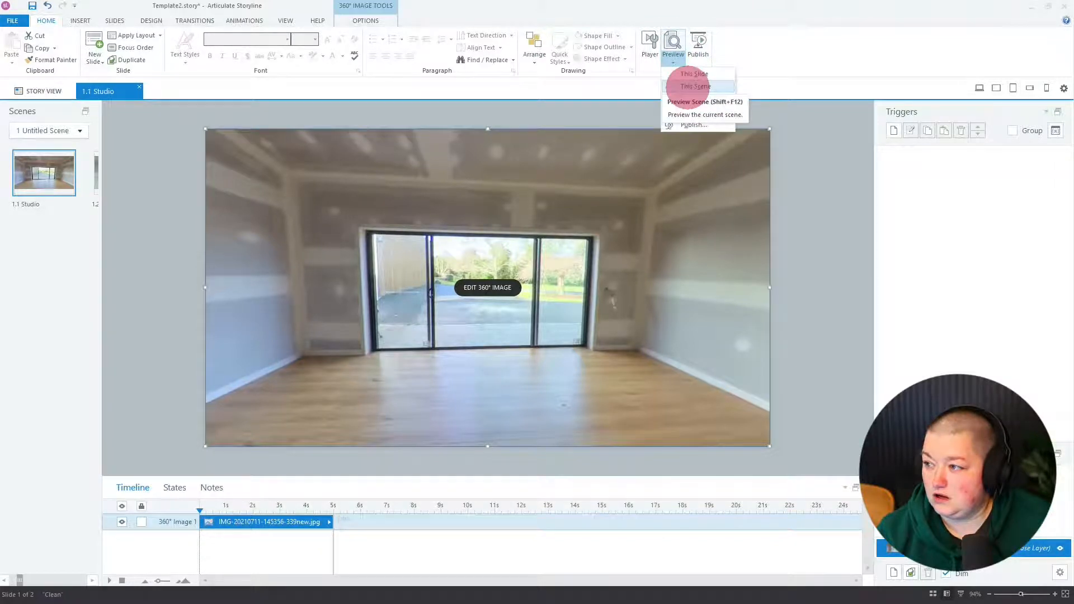
pyautogui.click(688, 86)
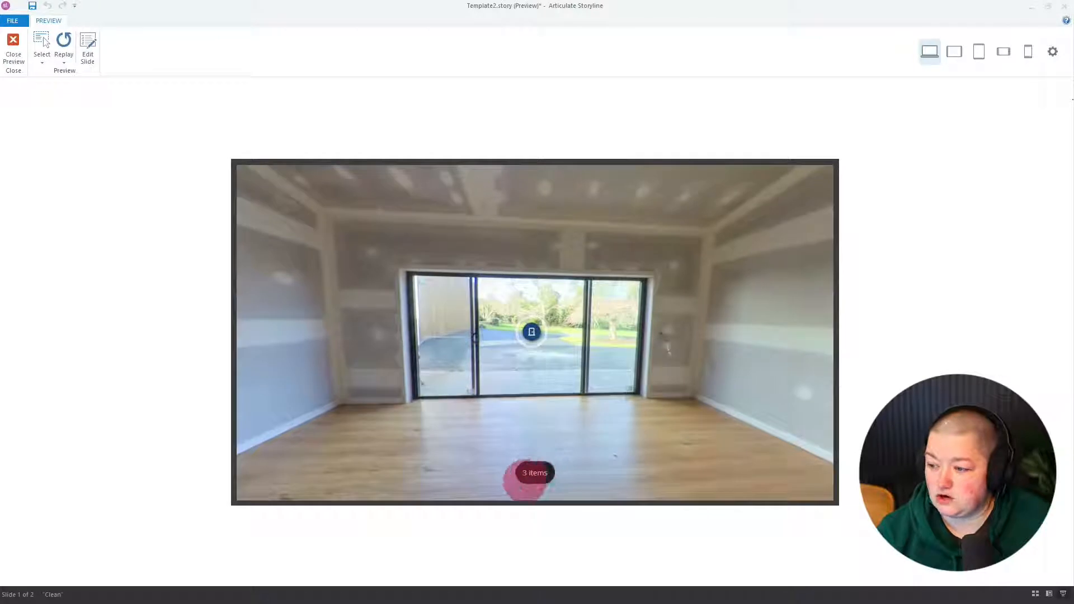
pyautogui.moveTo(616, 330); pyautogui.dragTo(302, 329)
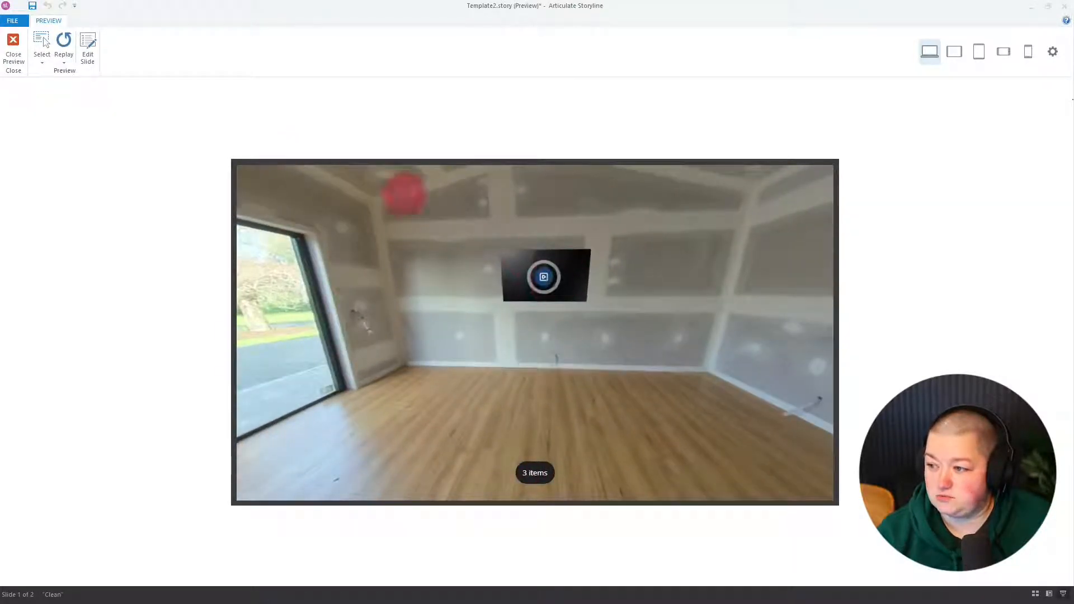
pyautogui.click(16, 46)
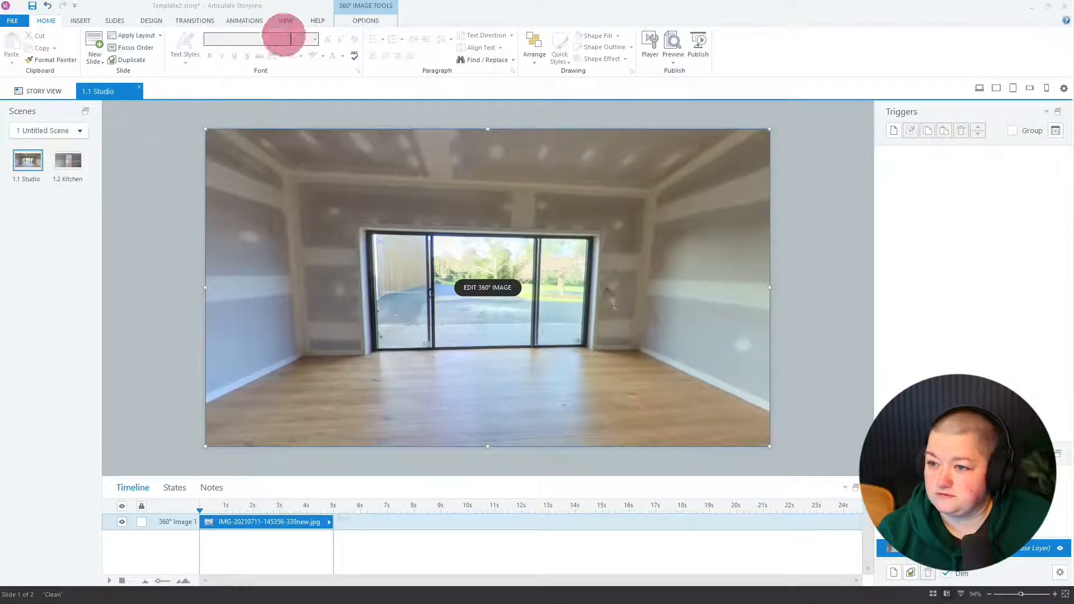
# Check the 360° image's options on the Studio slide and reopen the image for editing
pyautogui.click(364, 20)
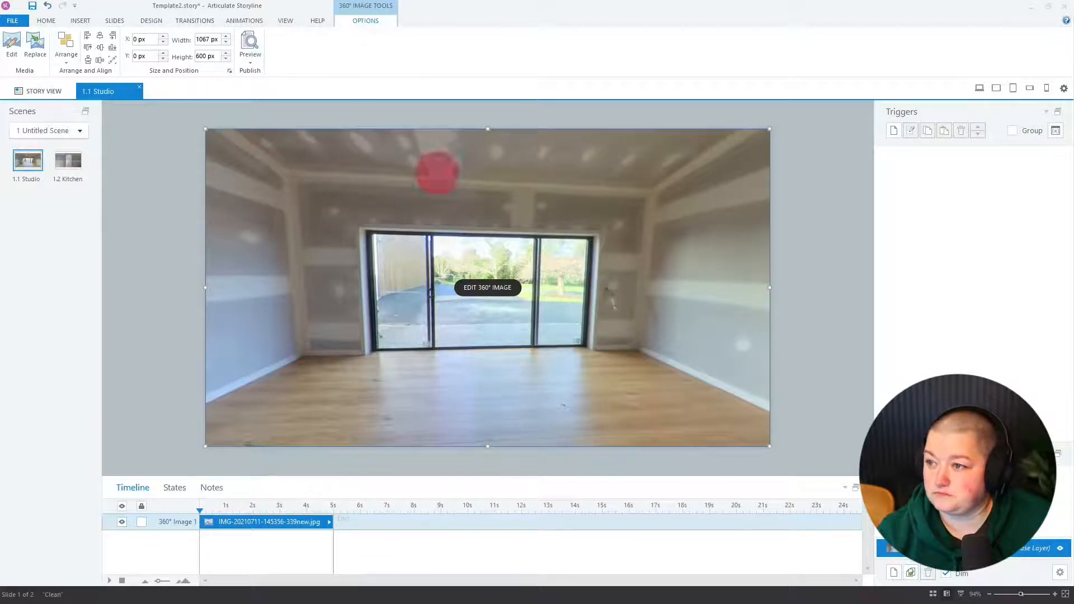
pyautogui.click(160, 192)
pyautogui.click(487, 287)
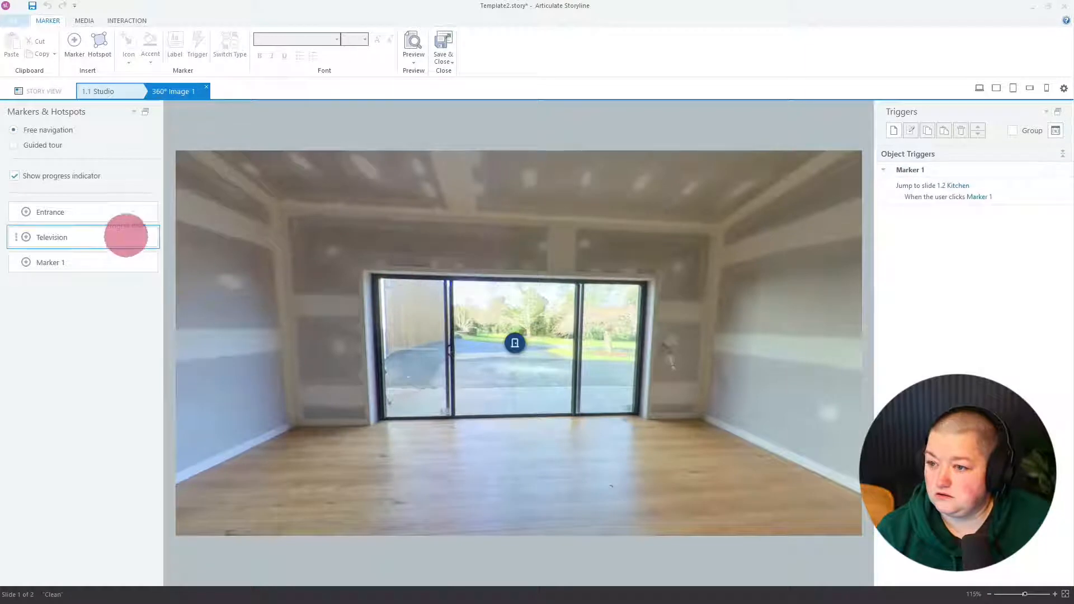
# Turn off the progress indicator and look around the 360° image, covering the glass doors, the television and the kitchen doorway
pyautogui.click(14, 175)
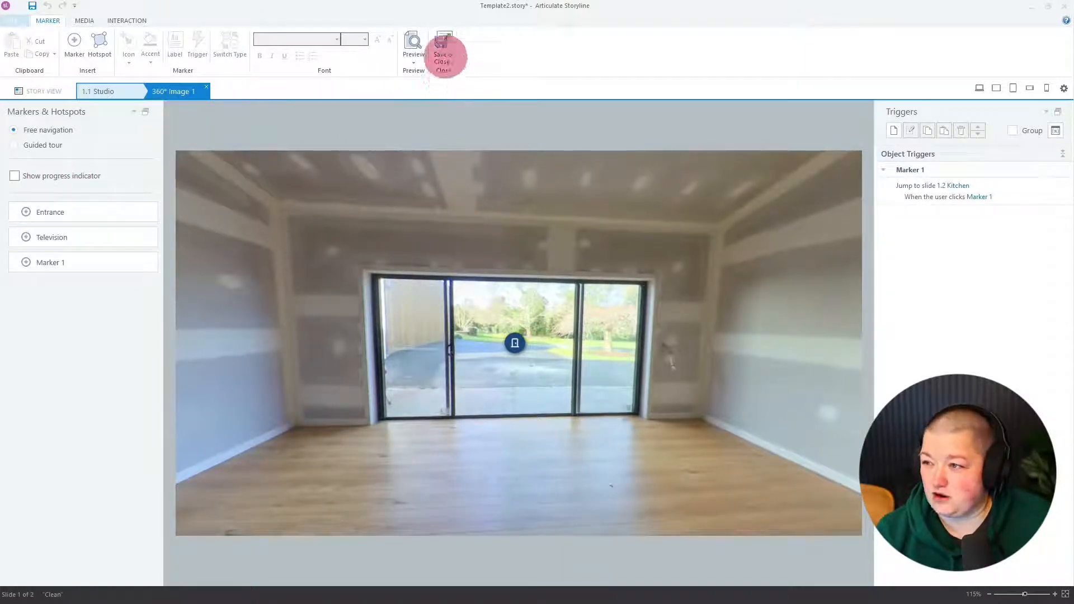
pyautogui.moveTo(548, 262); pyautogui.dragTo(353, 268)
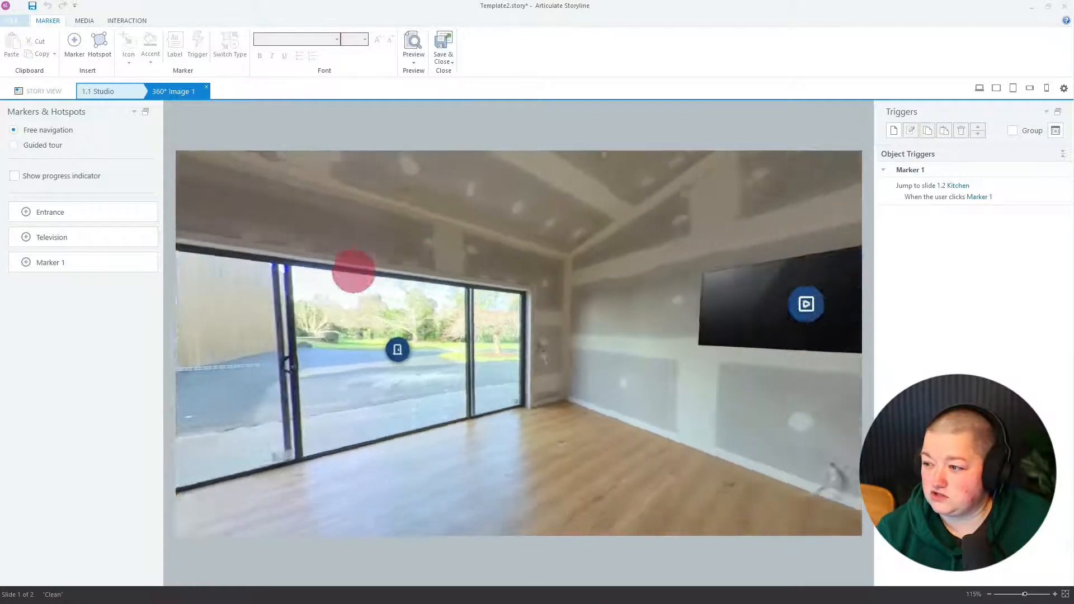
pyautogui.moveTo(424, 290); pyautogui.dragTo(331, 292)
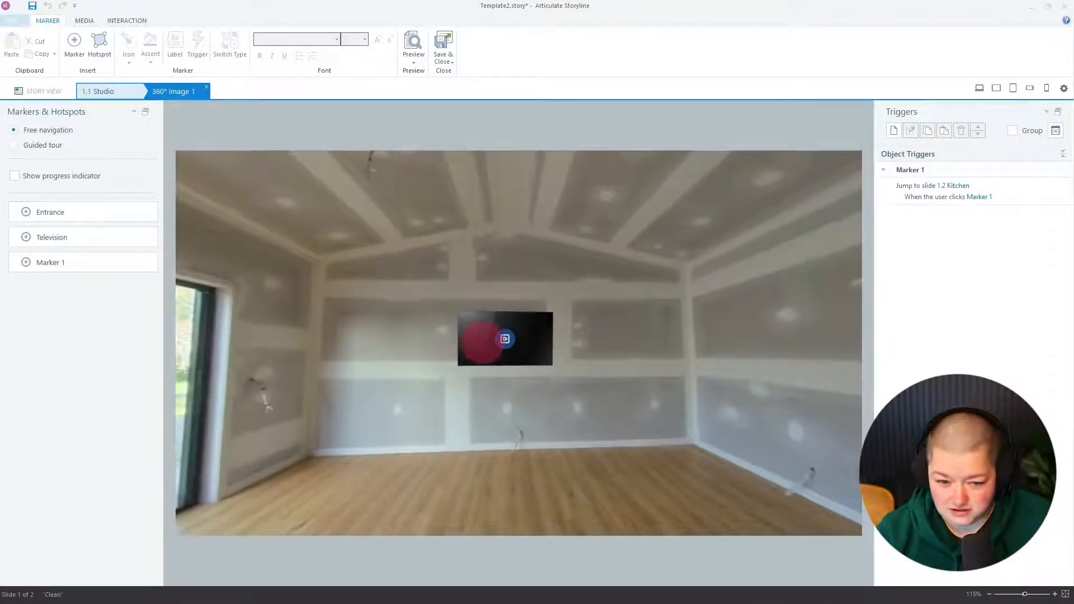
pyautogui.moveTo(482, 340); pyautogui.dragTo(557, 293)
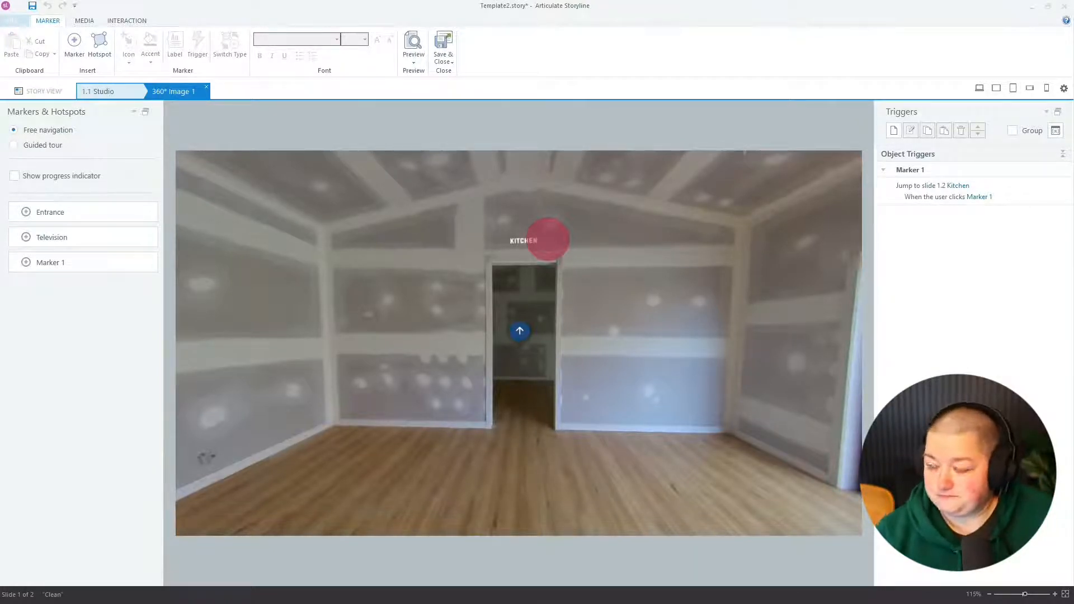
pyautogui.moveTo(581, 226); pyautogui.dragTo(538, 228)
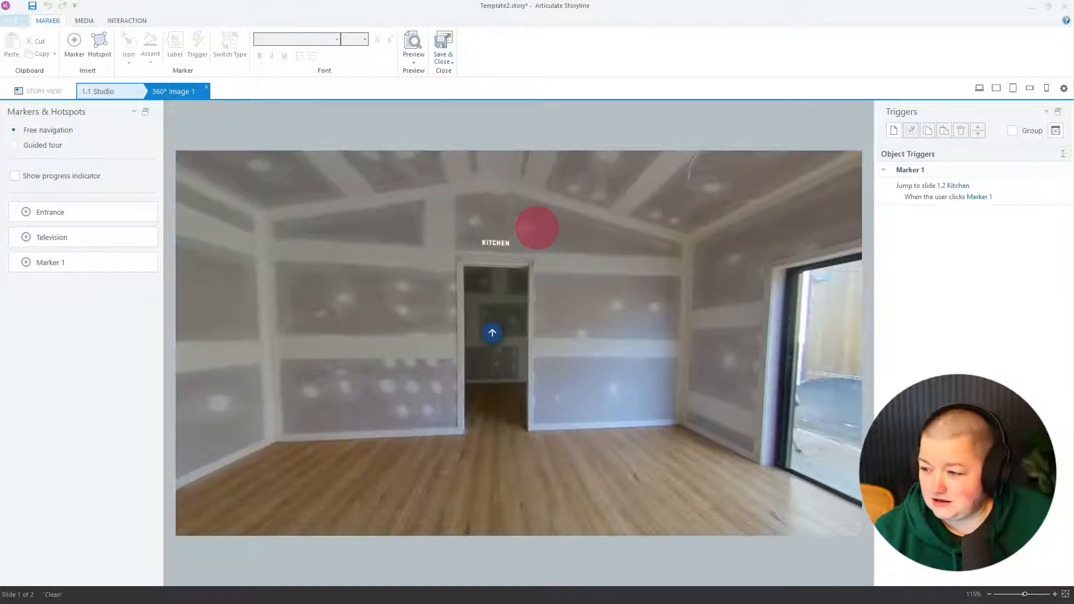
pyautogui.moveTo(621, 280); pyautogui.dragTo(299, 305)
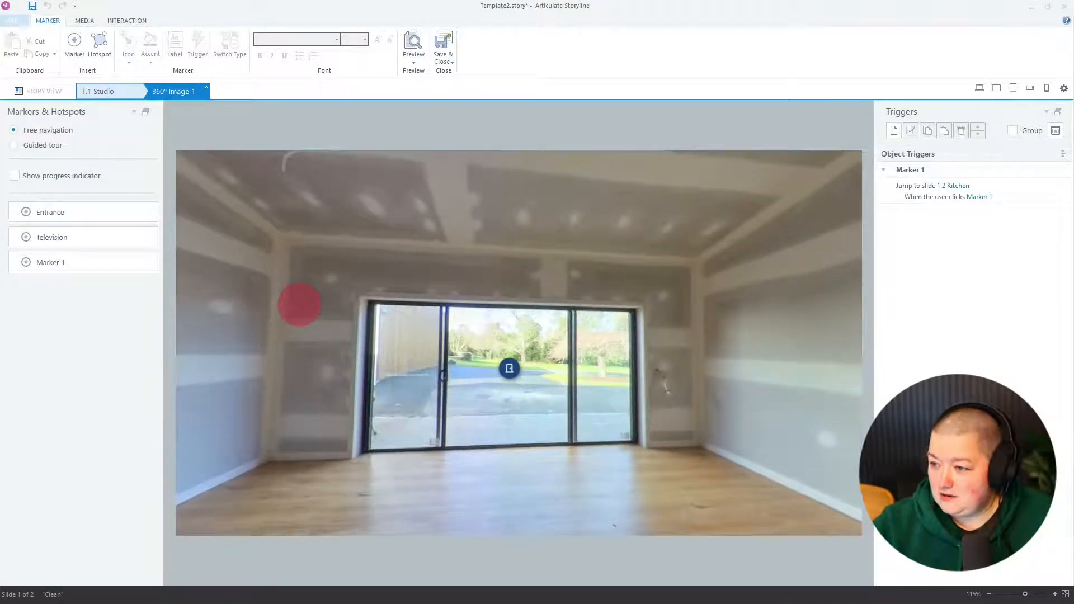
pyautogui.moveTo(486, 313); pyautogui.dragTo(885, 294)
pyautogui.moveTo(420, 232); pyautogui.dragTo(487, 252)
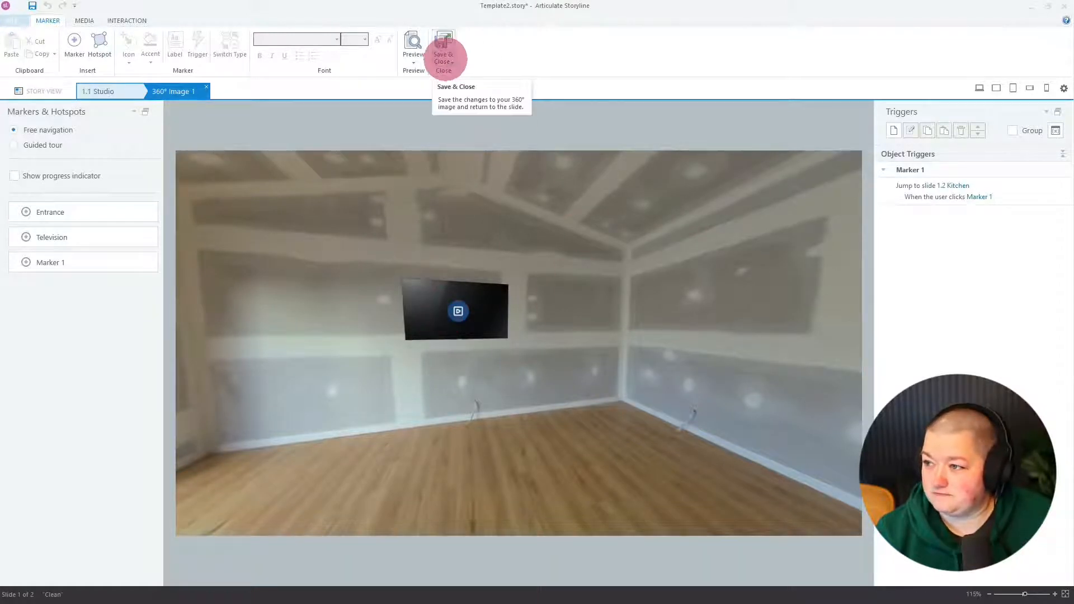
# Close the 360° image editor and return to the Studio slide
pyautogui.click(446, 60)
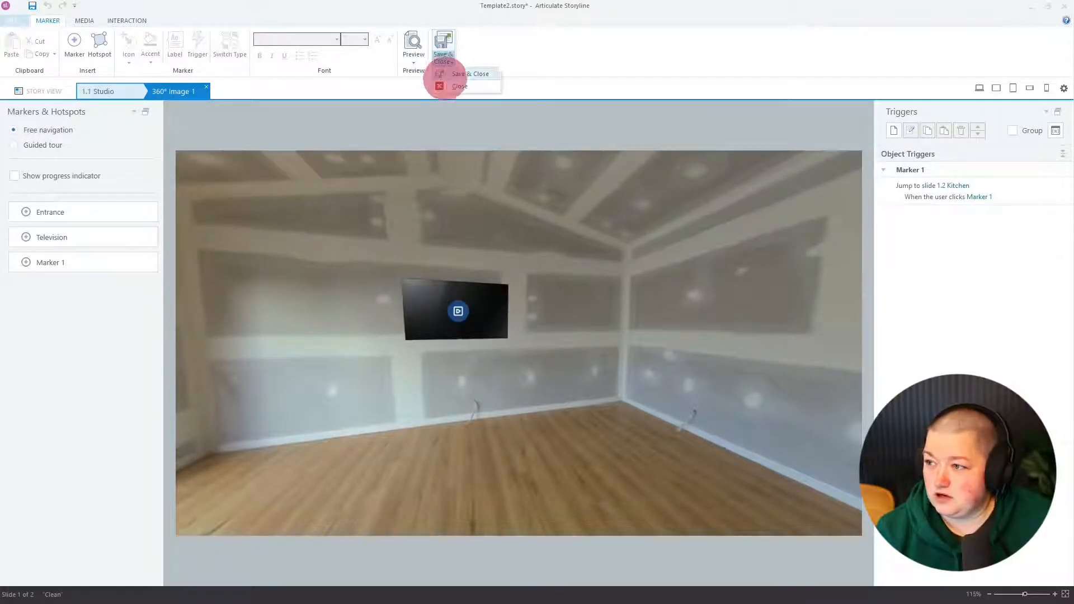
pyautogui.click(442, 81)
pyautogui.click(472, 341)
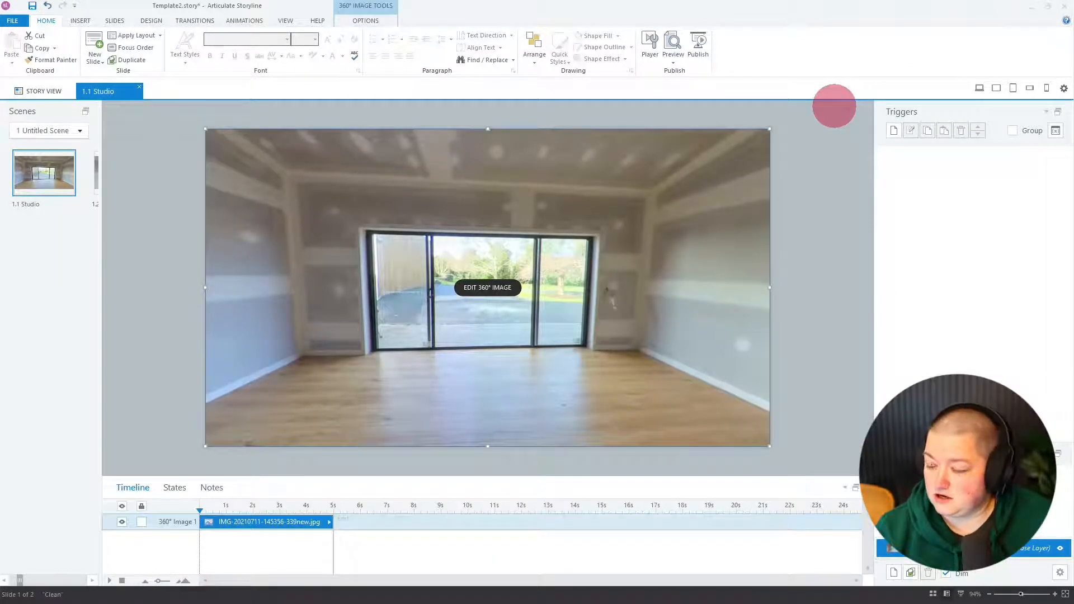
# Minimize Storyline to the desktop and launch Adobe Photoshop 2021
pyautogui.hotkey('alt', 'Tab')
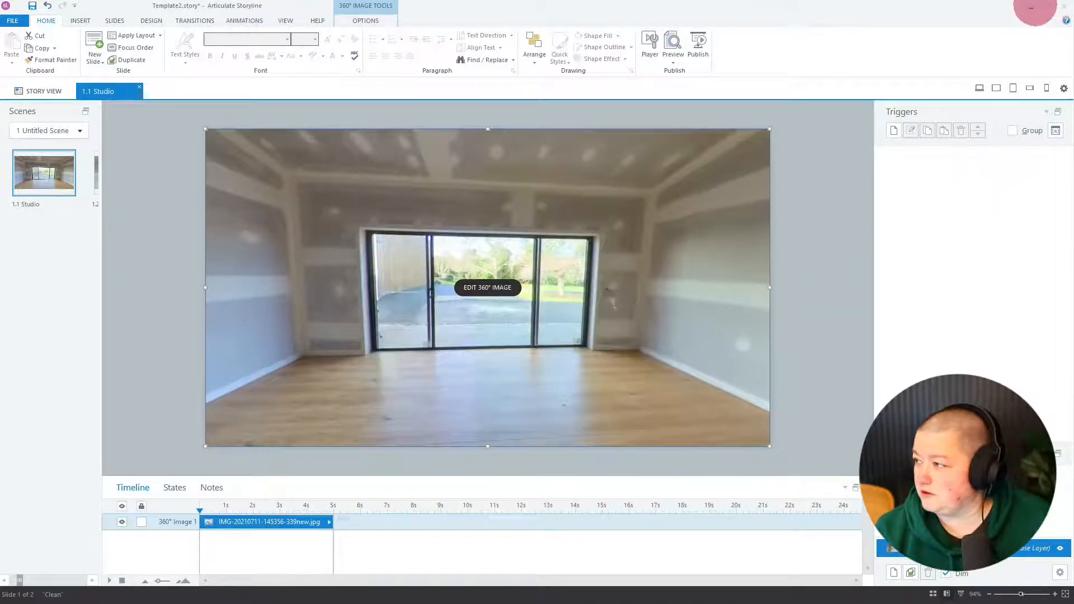
pyautogui.click(1030, 8)
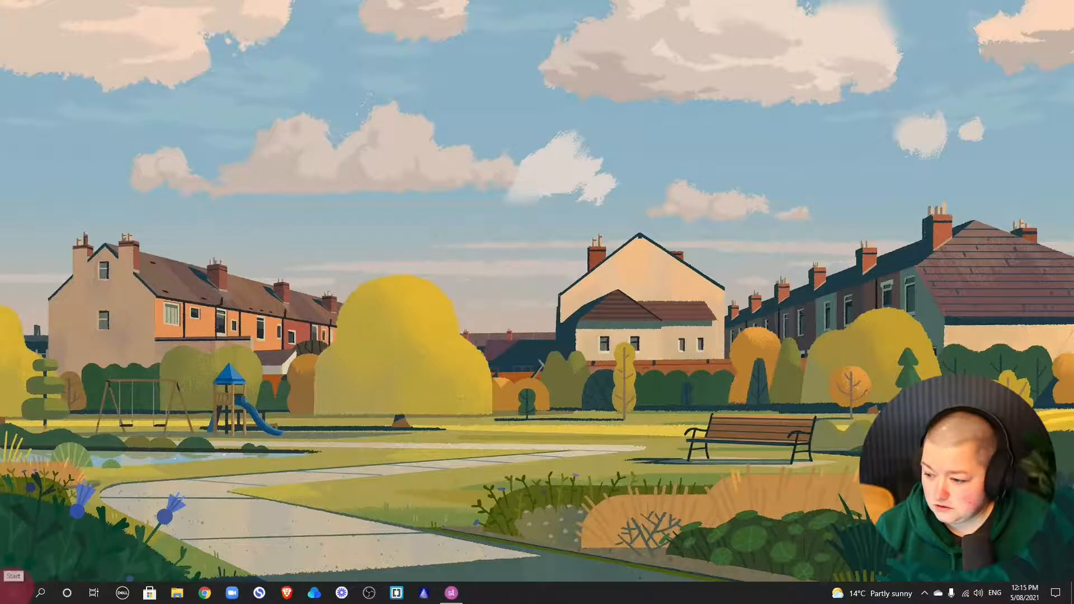
pyautogui.click(14, 591)
pyautogui.scroll(-3, 101, 382)
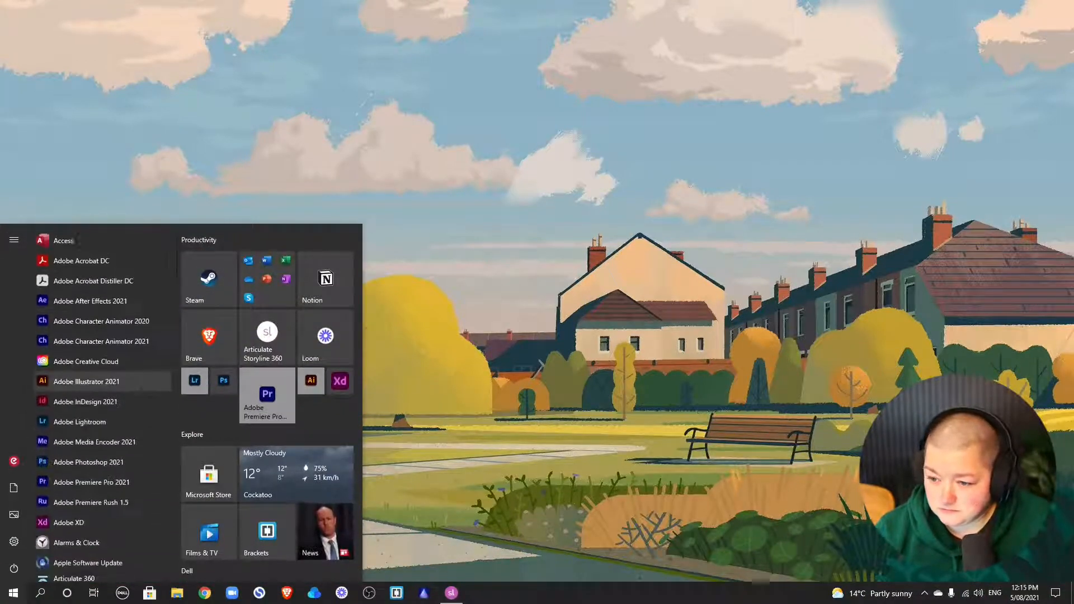
pyautogui.click(85, 461)
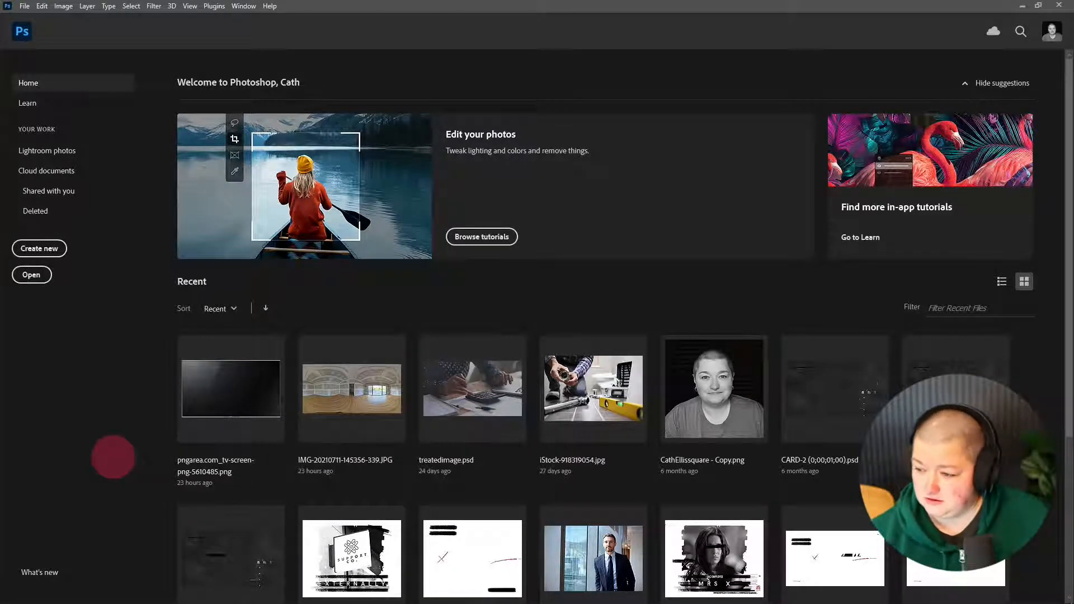
# Switch to Chrome and search Google for "insta 360 price"
pyautogui.moveTo(140, 592)
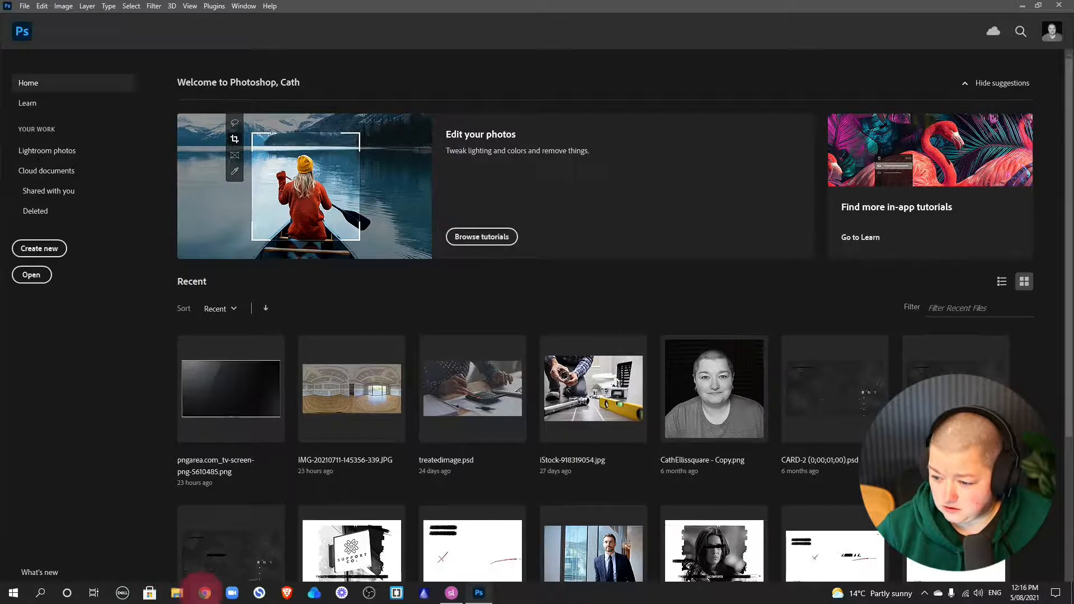
pyautogui.click(205, 592)
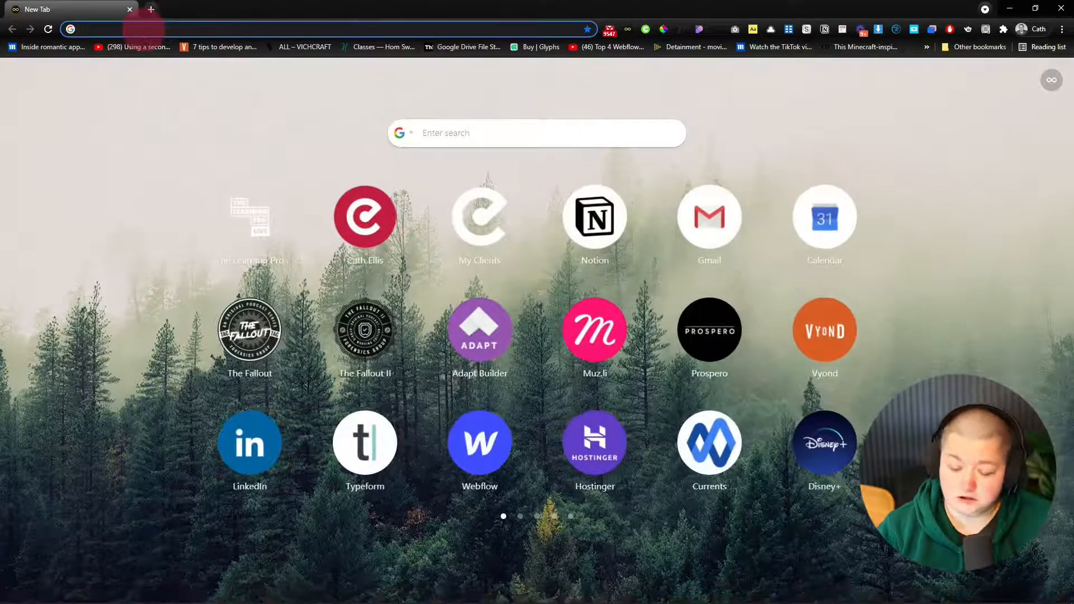
pyautogui.write('insta ')
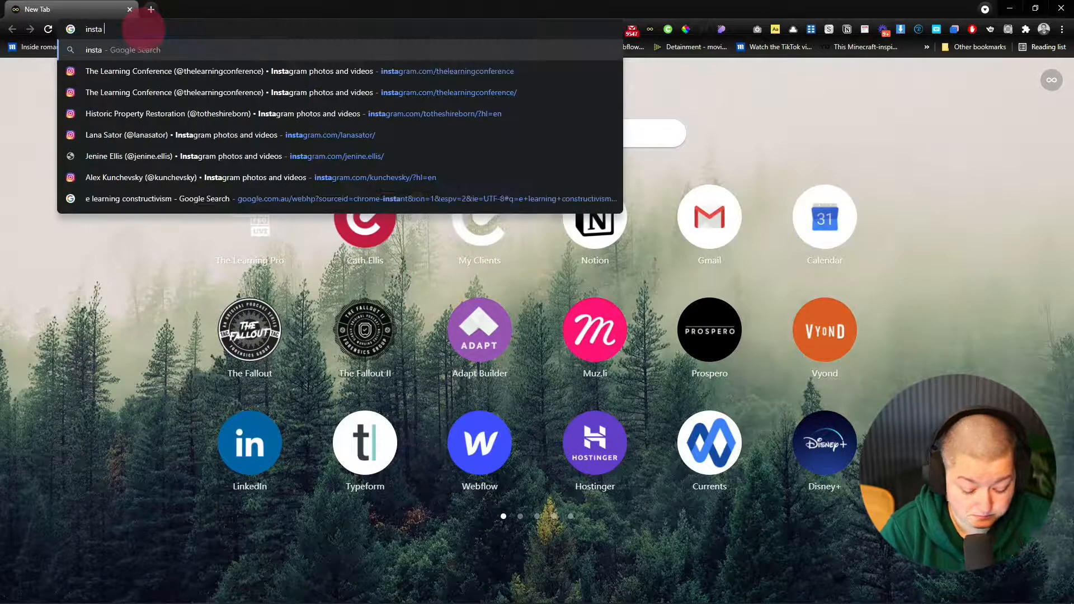
pyautogui.write('360')
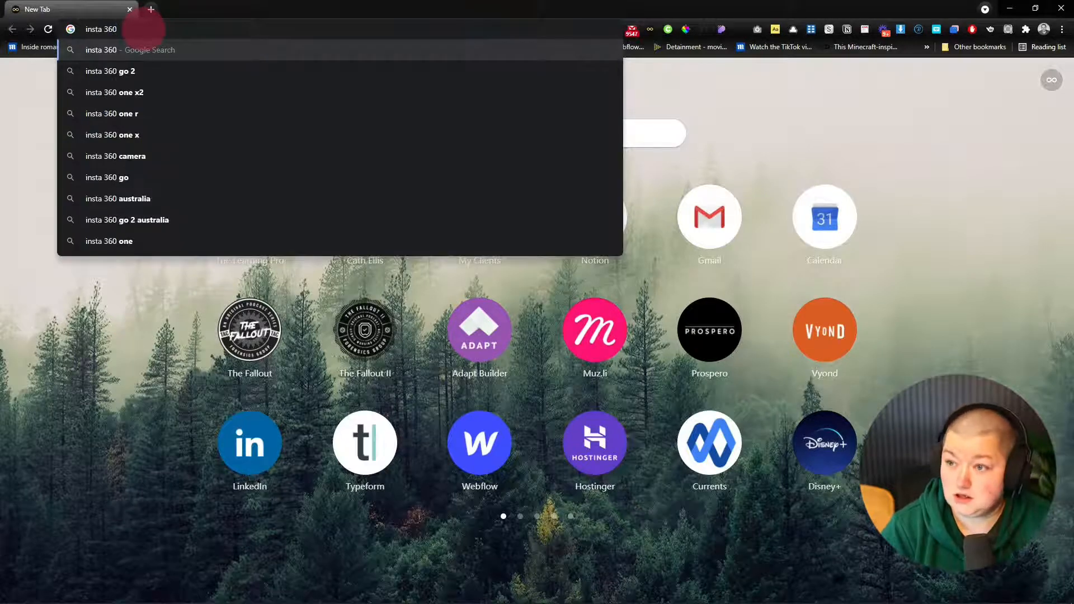
pyautogui.write(' price')
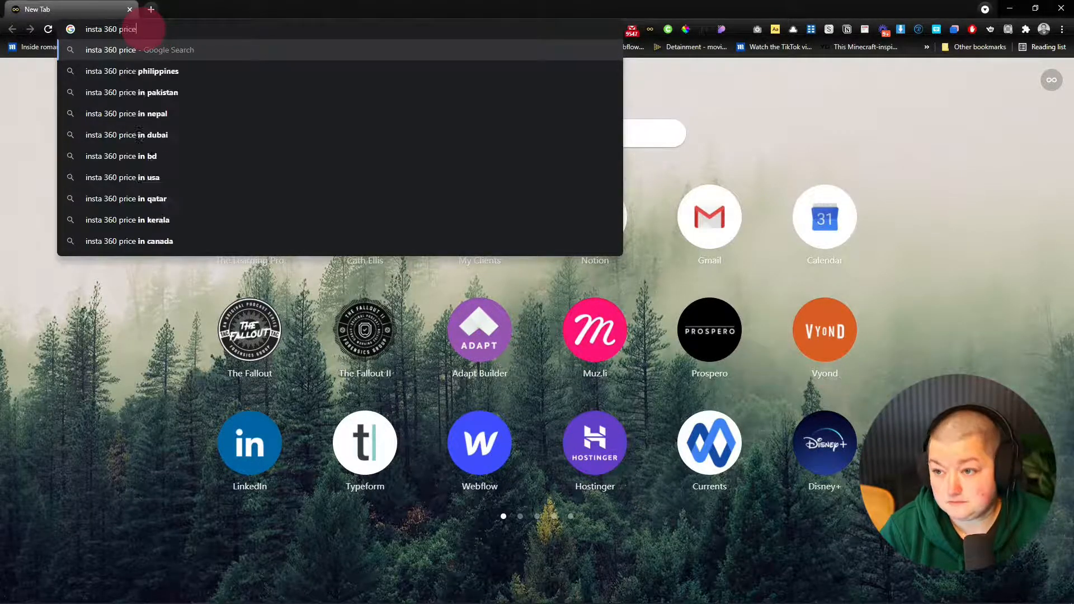
pyautogui.press('Return')
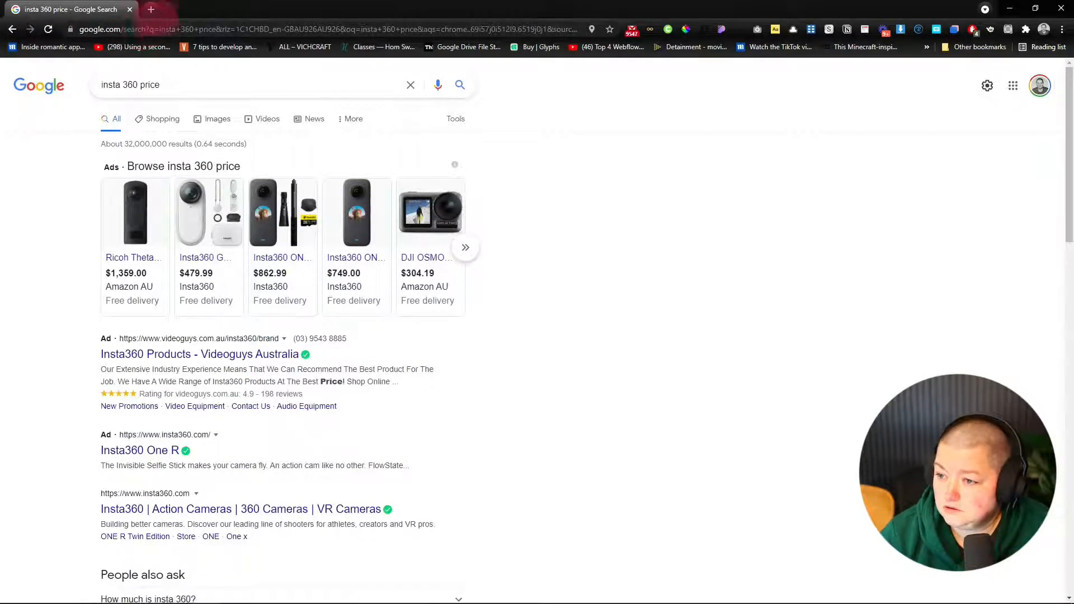
# Check the Insta360 ONE X2 Creator Kit offer and expand the row of shopping ads
pyautogui.moveTo(288, 235)
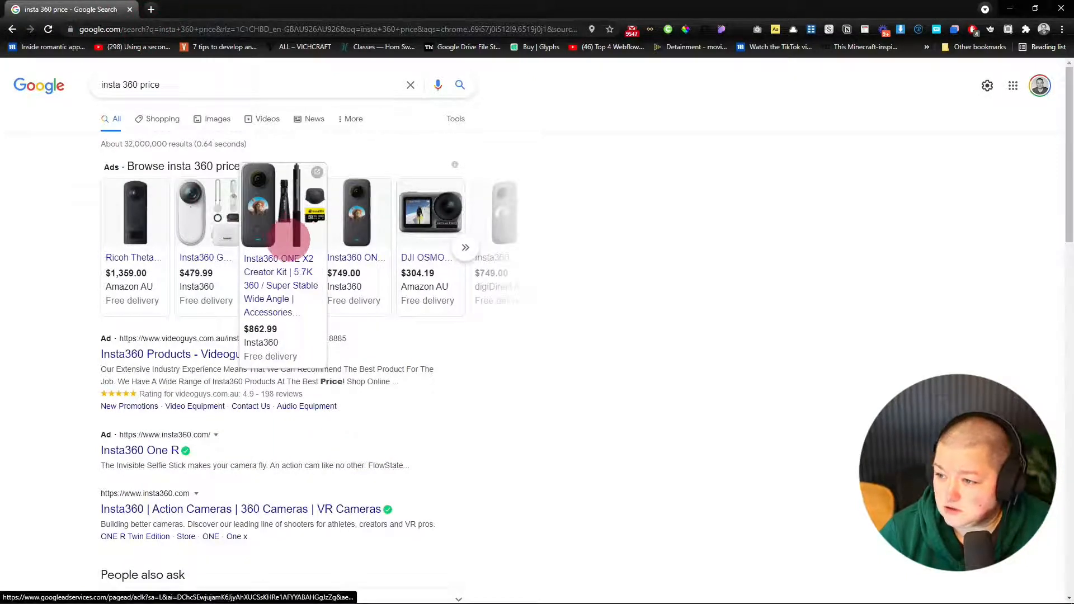
pyautogui.click(284, 259)
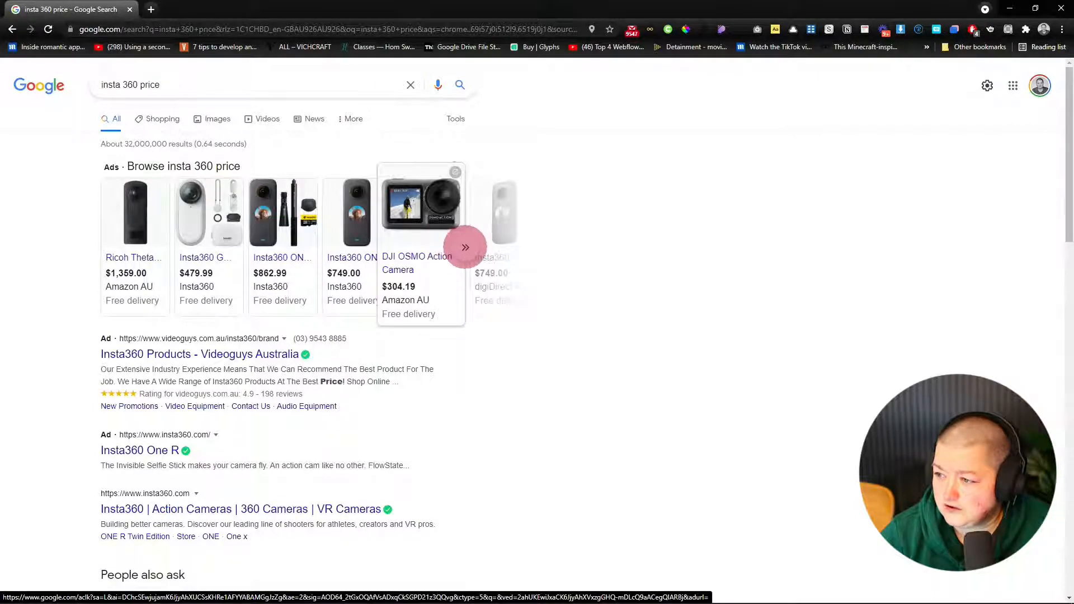
pyautogui.click(465, 247)
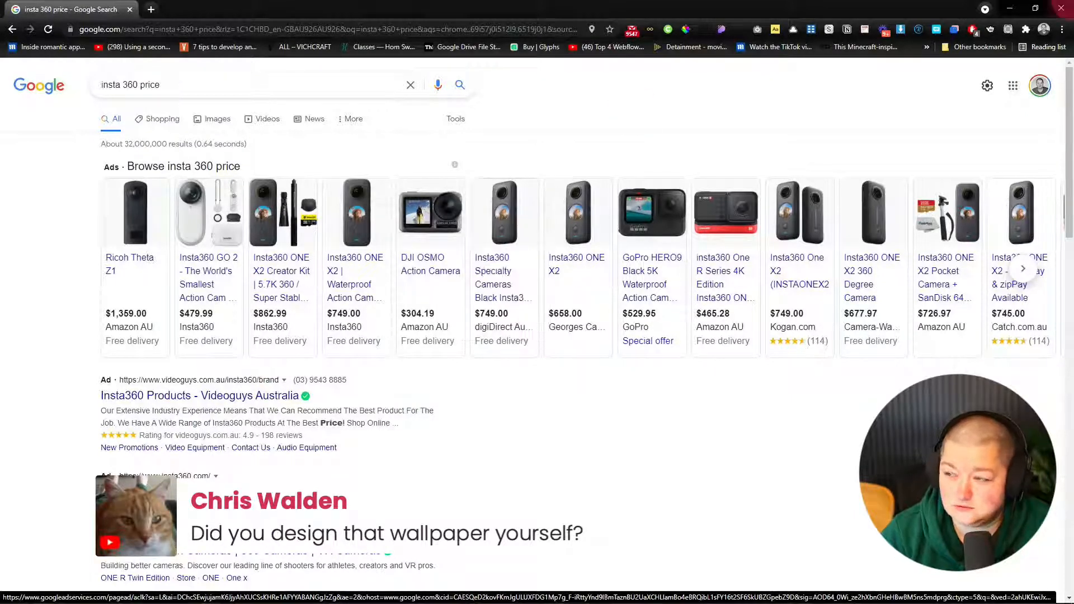
# Minimize Chrome and Photoshop to show the desktop wallpaper, and bring the Photoshop window back
pyautogui.click(1010, 8)
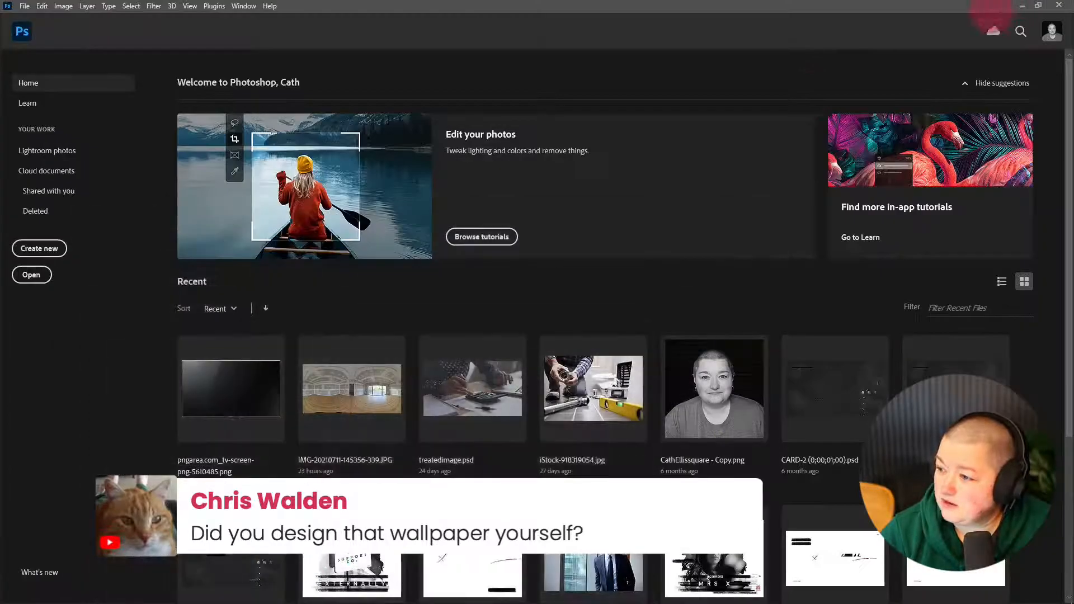
pyautogui.click(1024, 8)
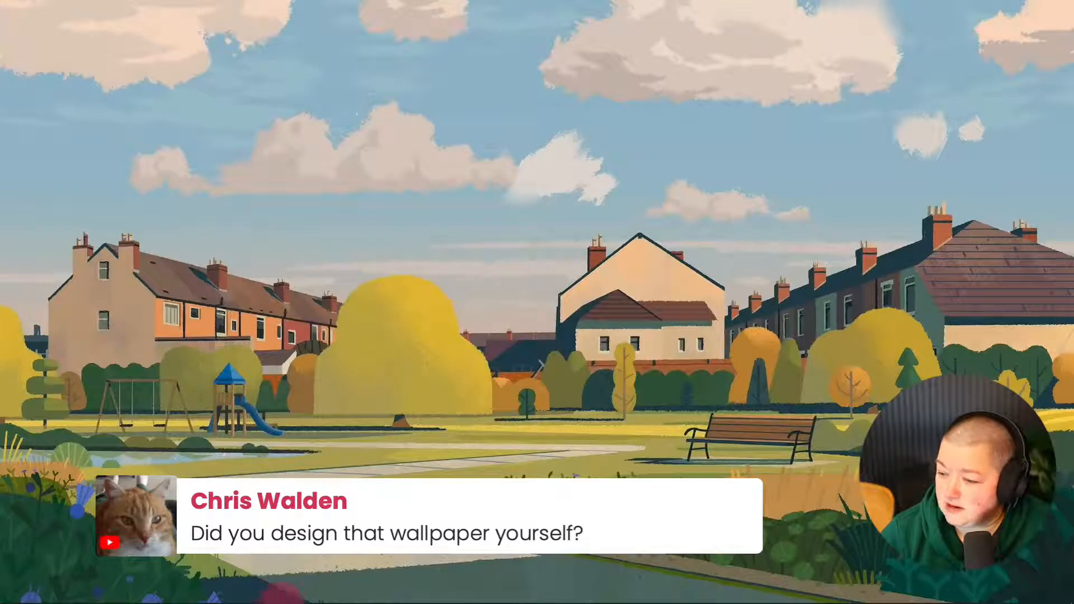
pyautogui.moveTo(285, 596)
pyautogui.click(479, 594)
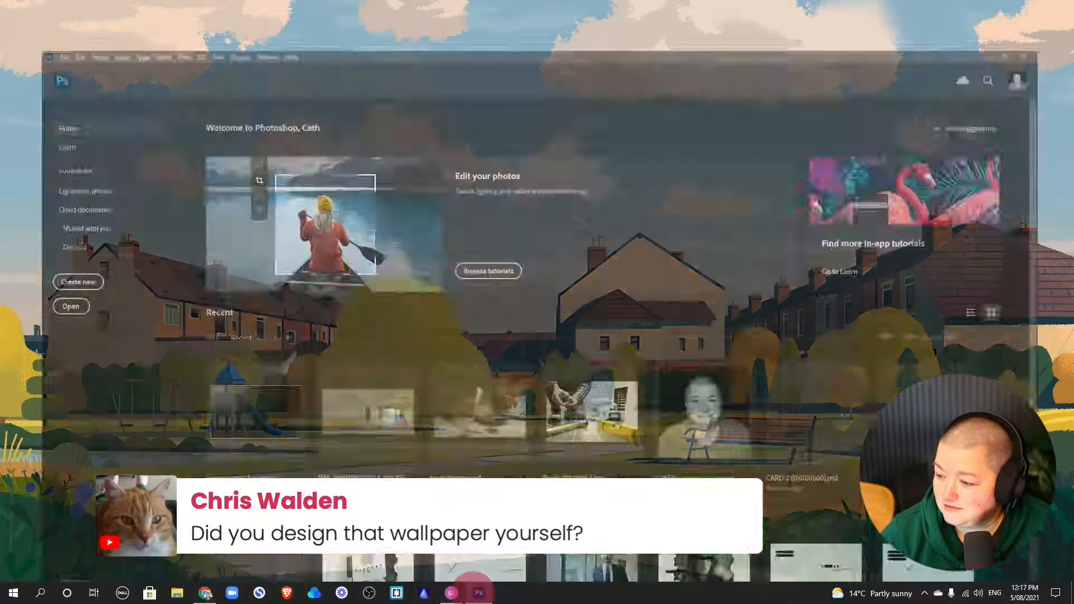
# Switch back to Chrome and examine the prices of the Insta360 cameras in the search results
pyautogui.moveTo(73, 594)
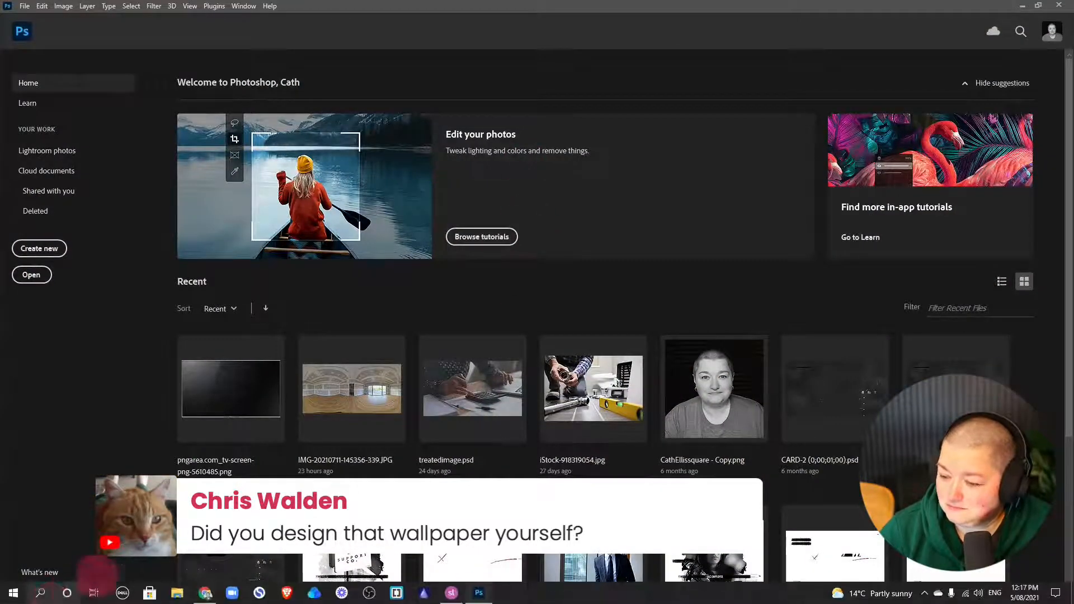
pyautogui.click(206, 593)
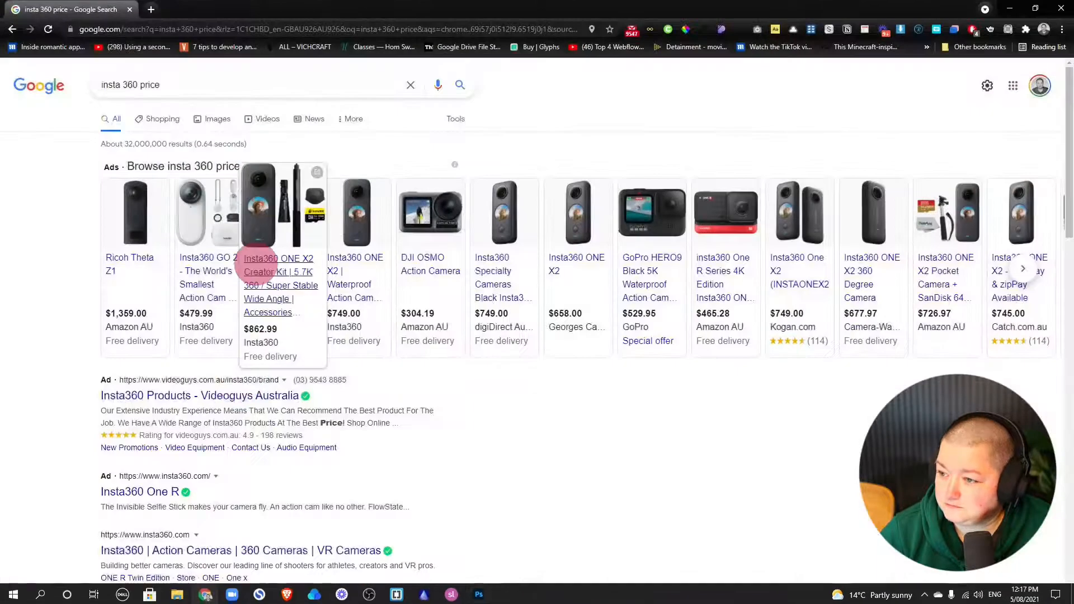
pyautogui.scroll(-3, 547, 372)
pyautogui.scroll(3, 545, 371)
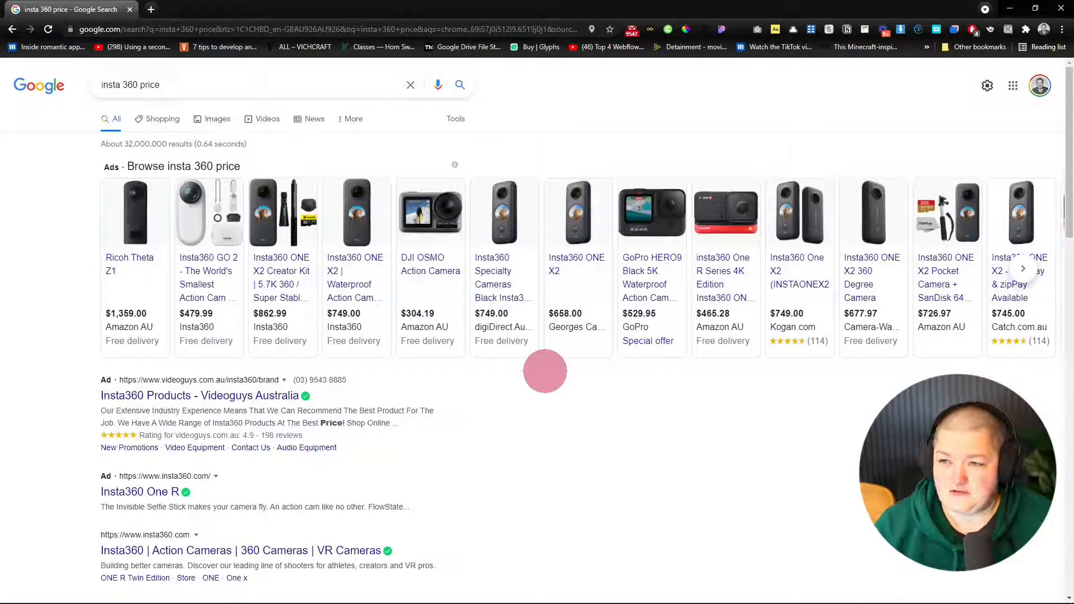
# Search Google for "rent camera equipment" in a new tab and browse the rental shops in the results
pyautogui.click(150, 9)
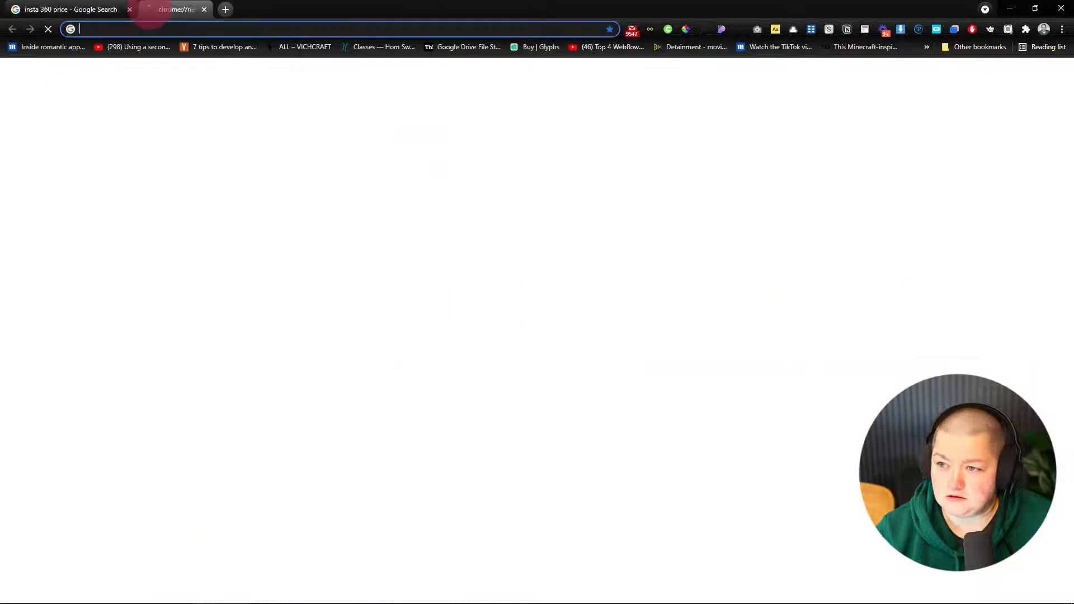
pyautogui.write('rent c')
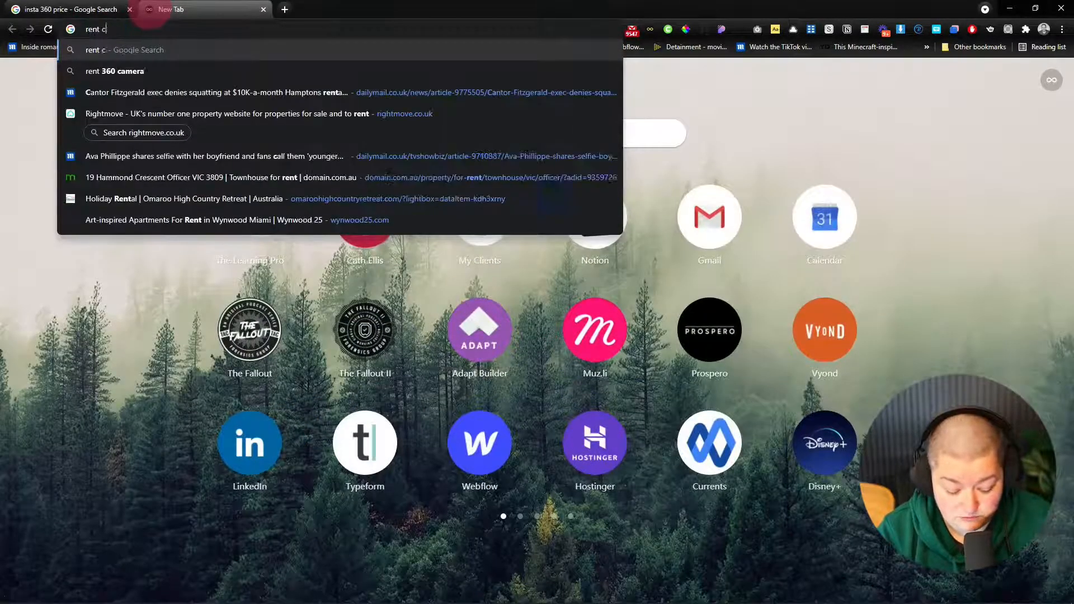
pyautogui.write('amera equi')
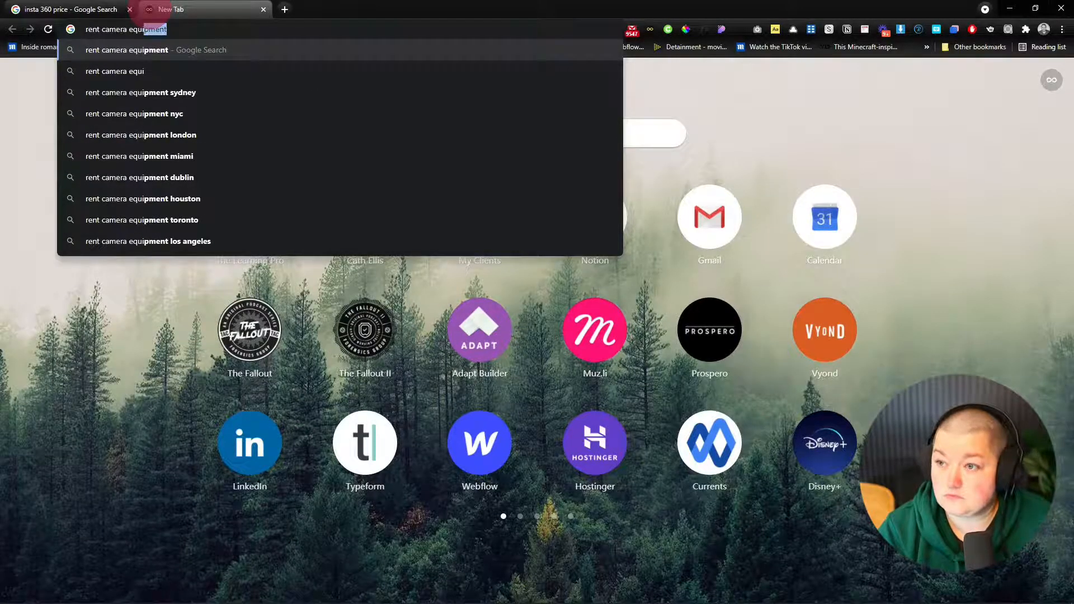
pyautogui.press('Return')
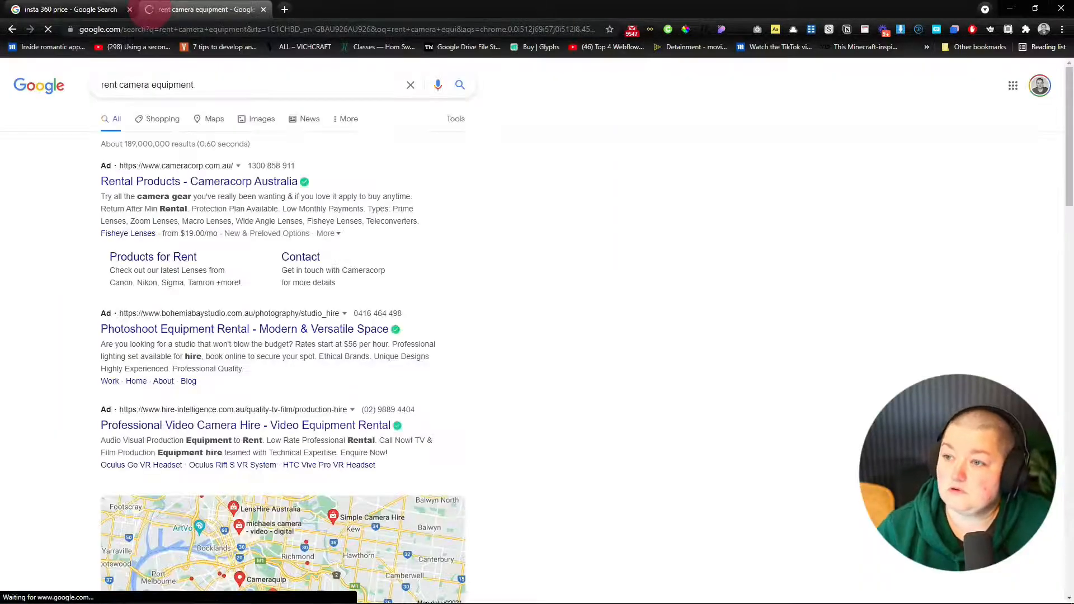
pyautogui.scroll(-8, 688, 285)
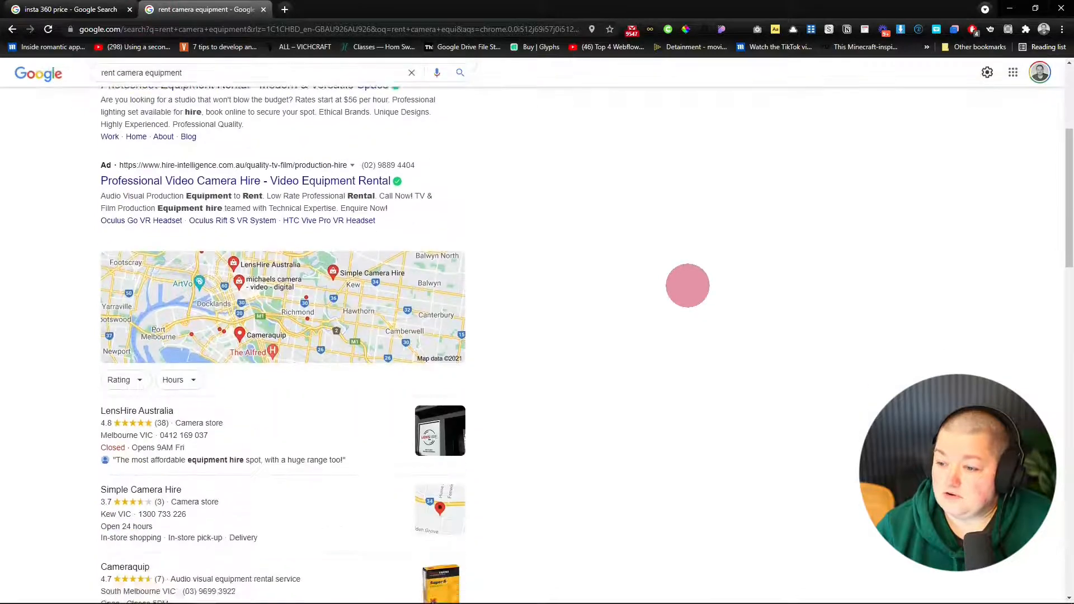
pyautogui.scroll(-3, 688, 286)
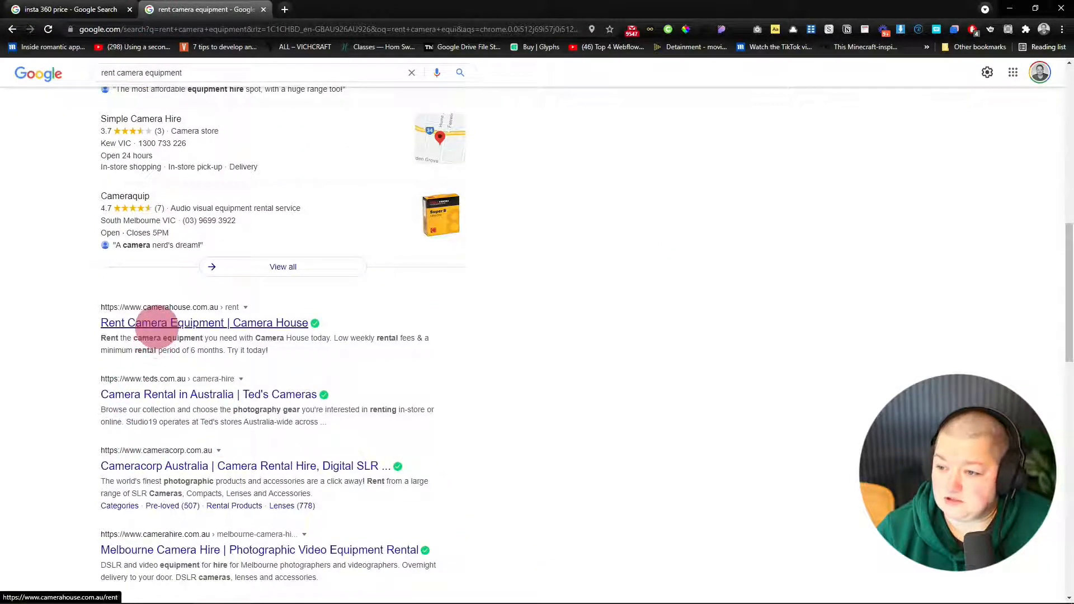
pyautogui.scroll(-4, 396, 479)
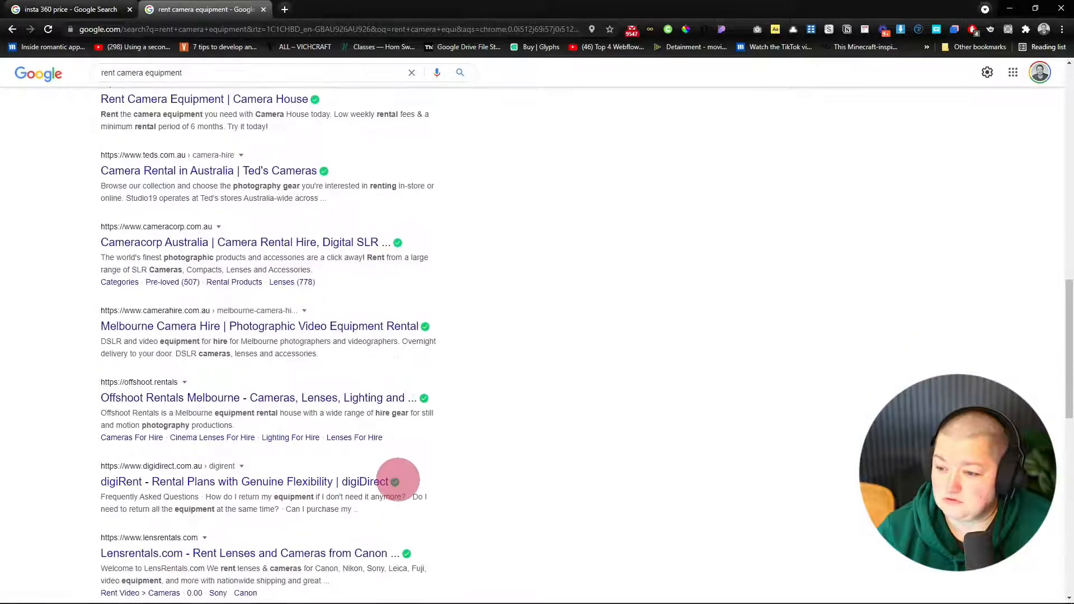
# Skim the camera rental results, switch back to the "insta 360 price" search, and examine its shop listings and prices
pyautogui.scroll(4, 395, 480)
pyautogui.scroll(11, 398, 480)
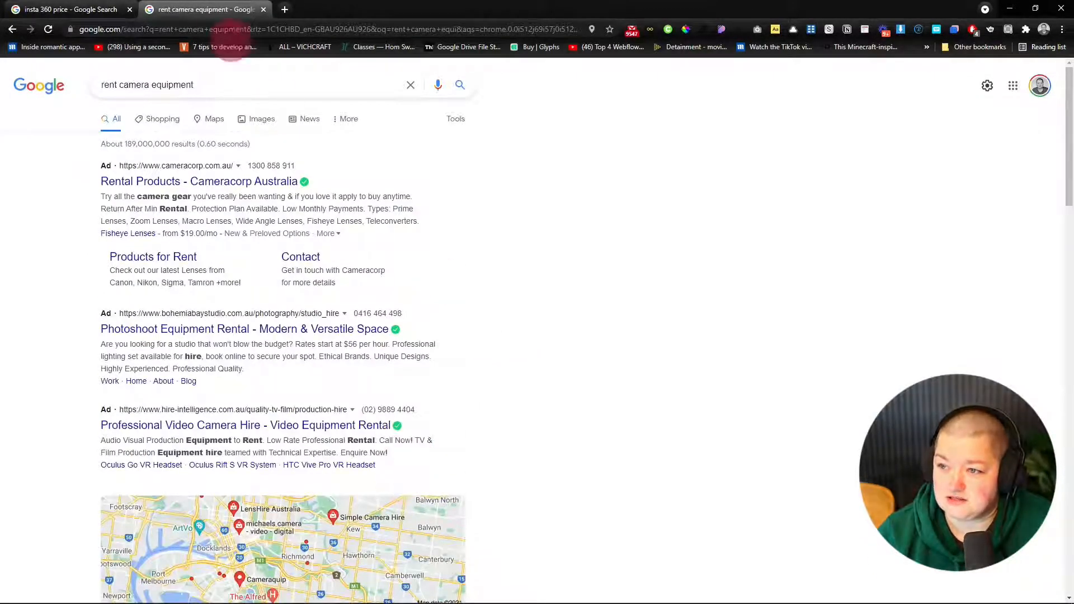
pyautogui.click(73, 9)
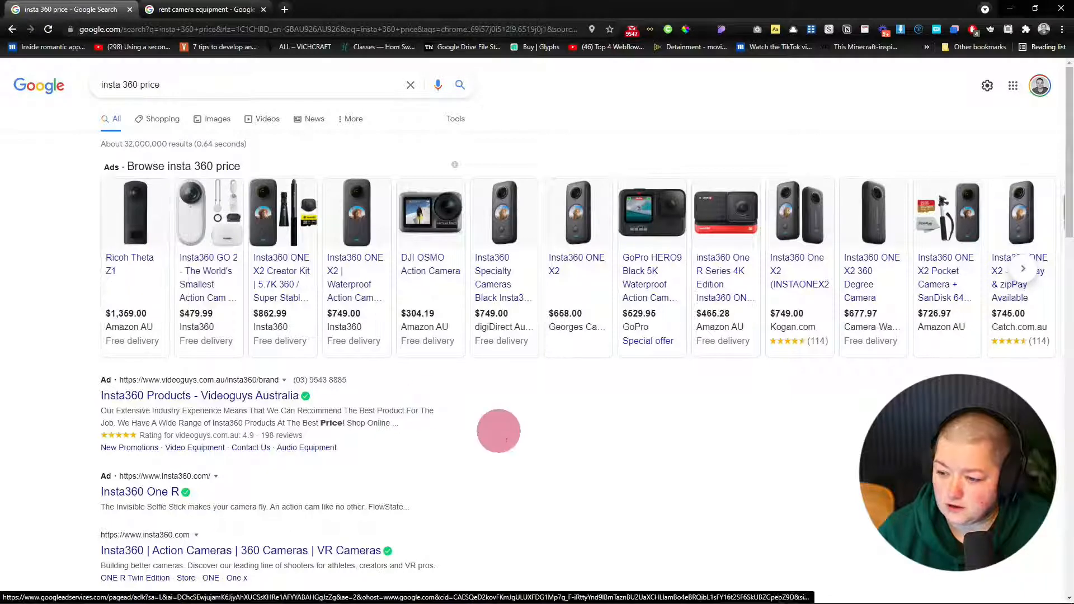
pyautogui.scroll(-10, 609, 463)
pyautogui.scroll(-1, 609, 463)
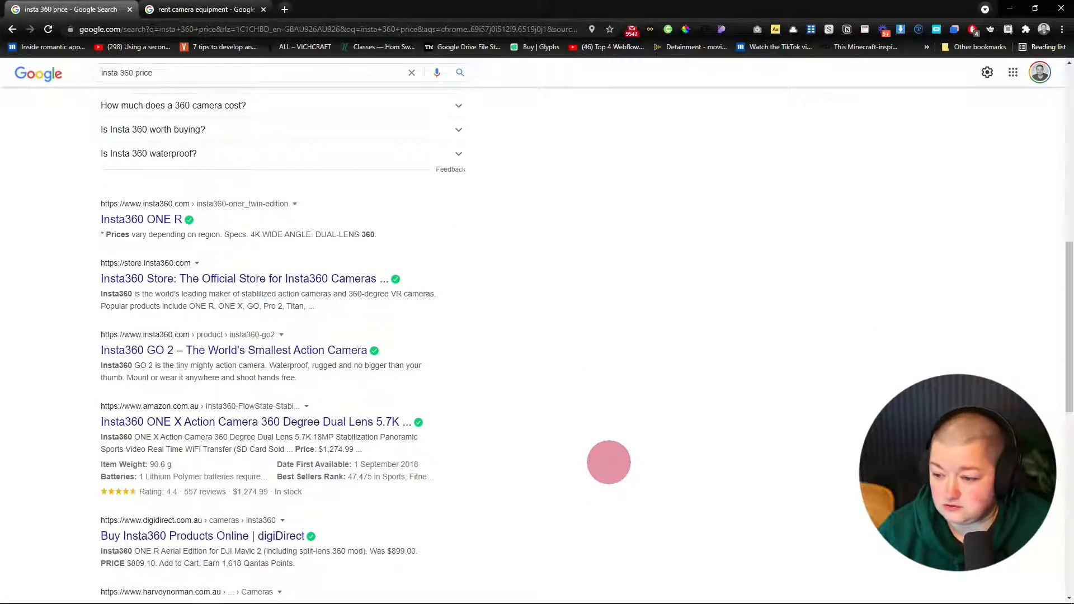
pyautogui.scroll(-5, 609, 463)
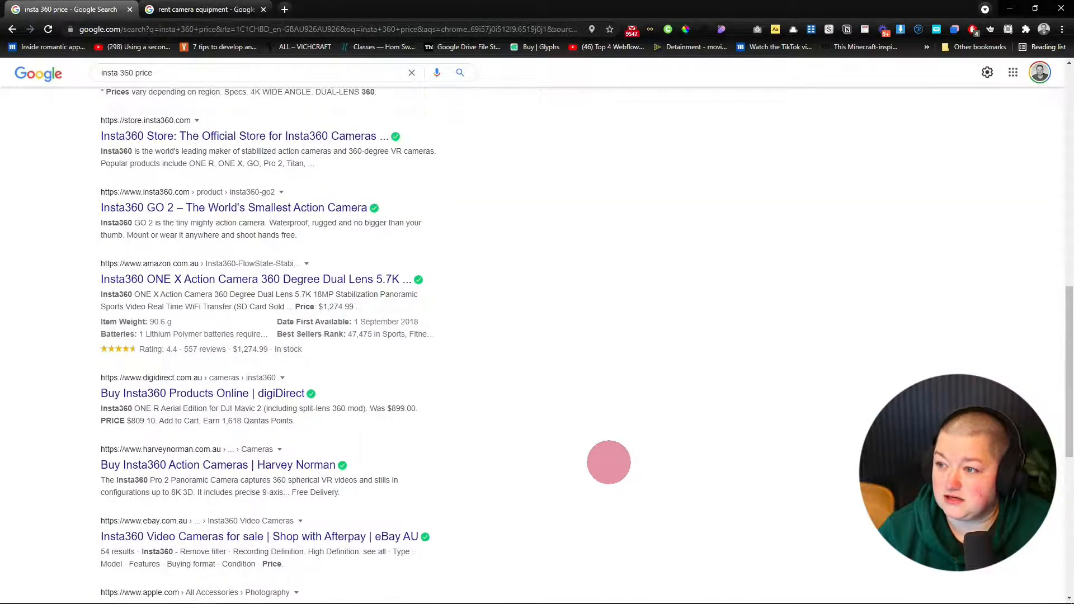
pyautogui.scroll(15, 609, 463)
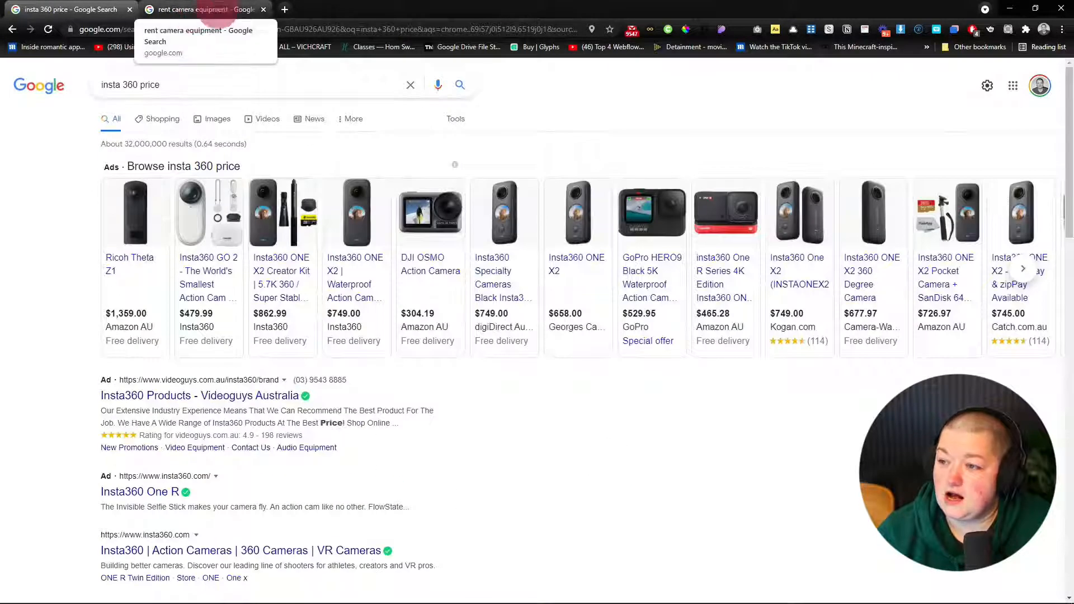
pyautogui.click(264, 9)
pyautogui.click(130, 10)
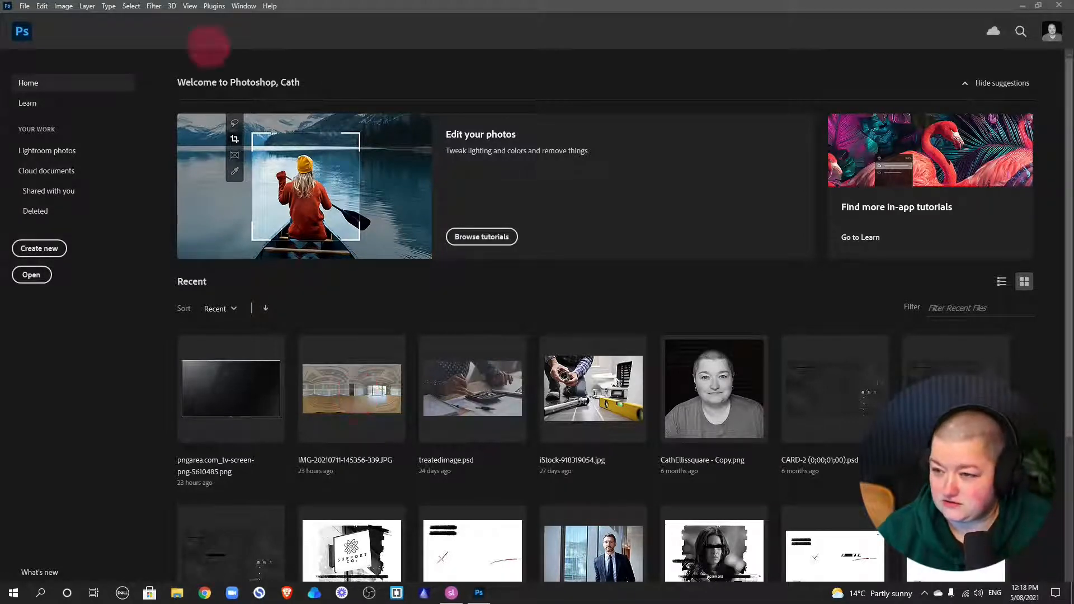
pyautogui.click(25, 6)
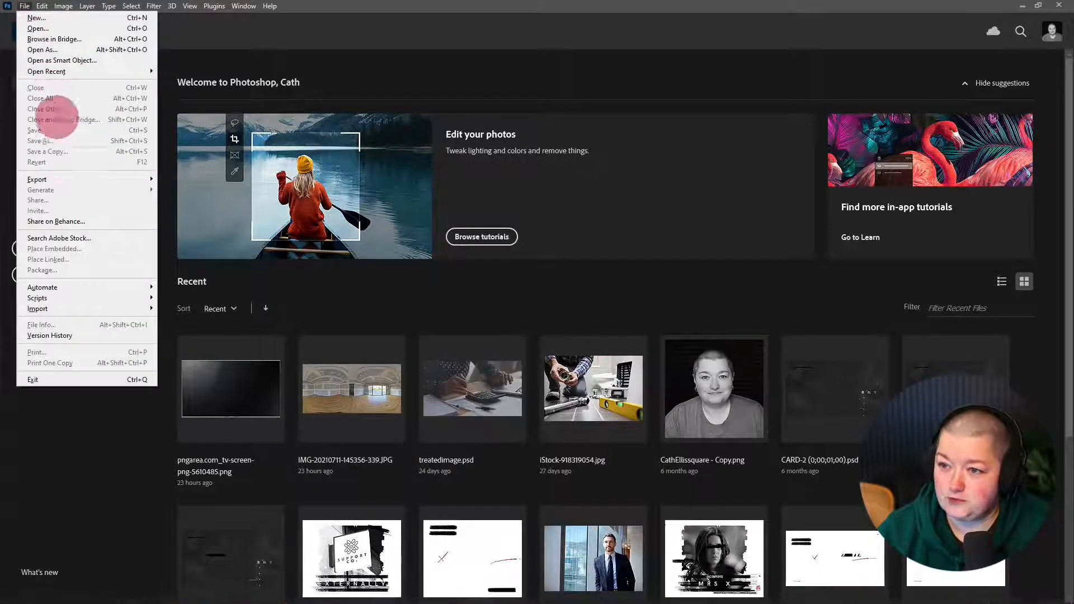
pyautogui.click(56, 29)
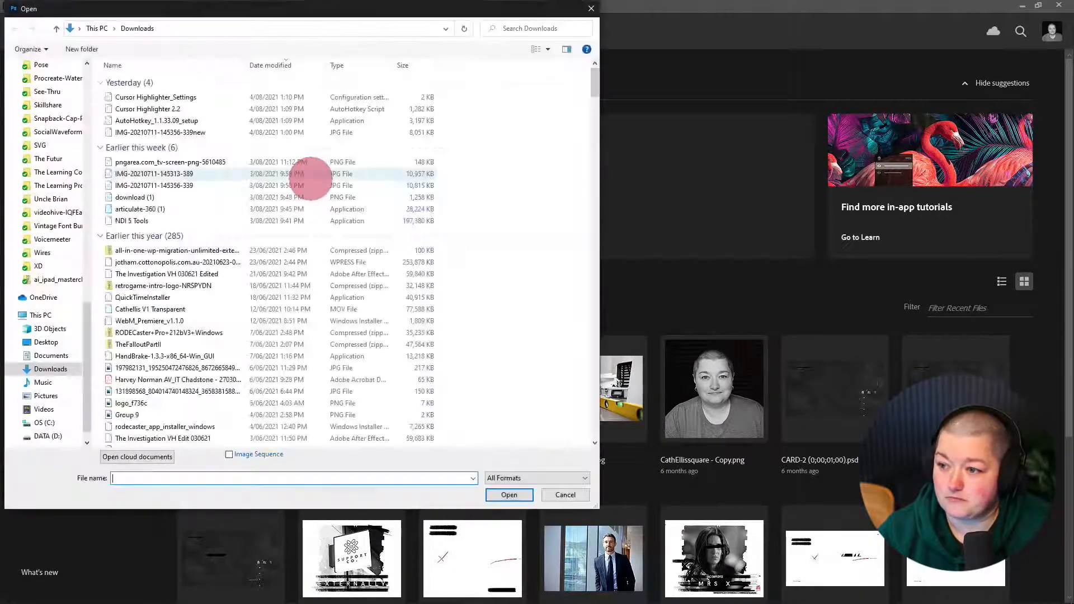
pyautogui.click(168, 185)
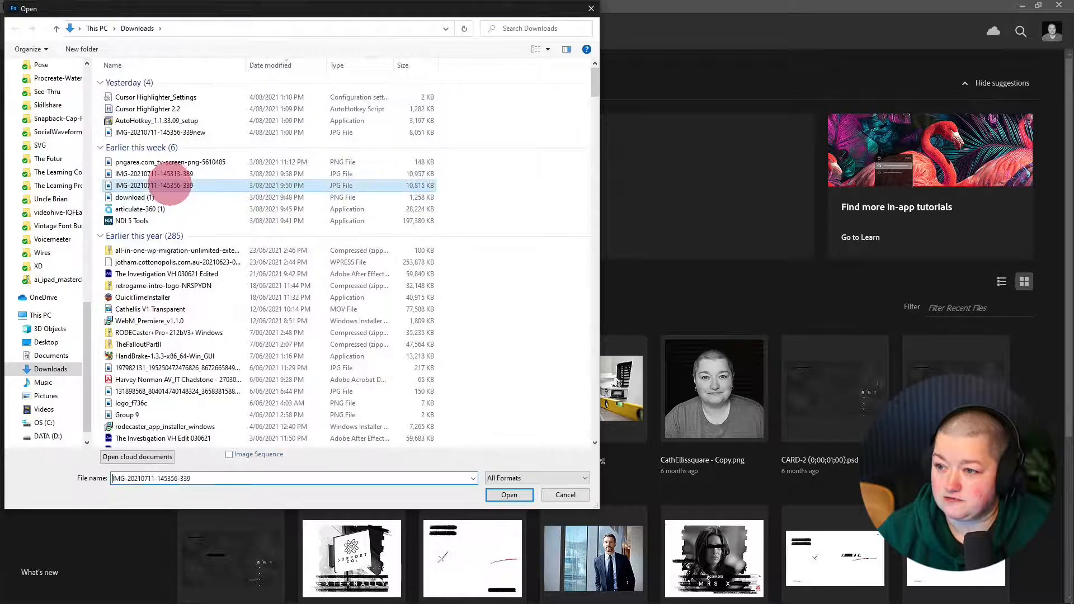
pyautogui.doubleClick(168, 185)
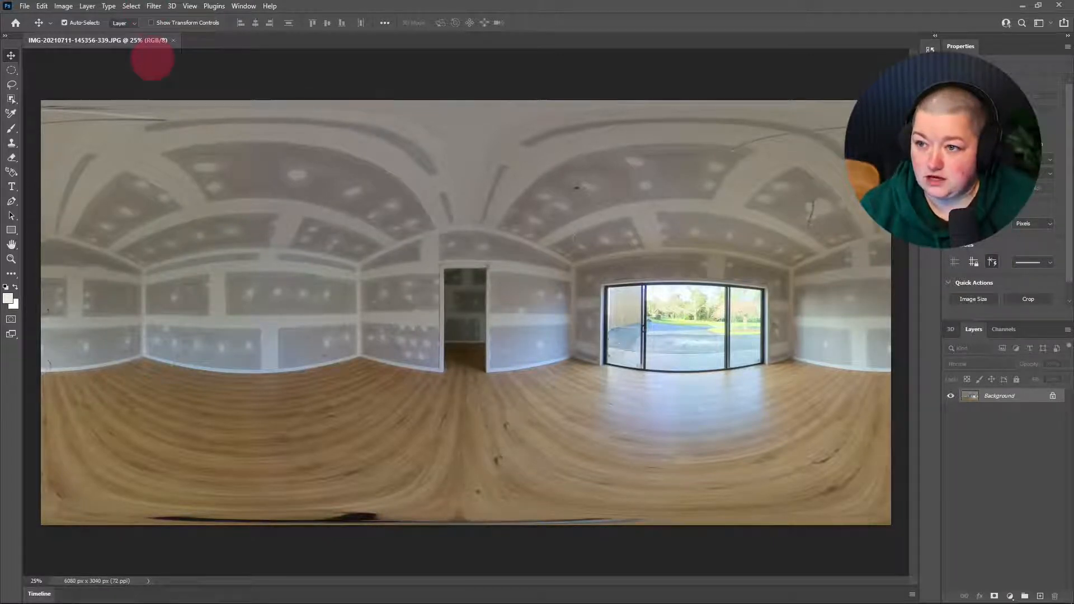
# Convert the flat room photo into a spherical panorama layer made from the selected layer
pyautogui.click(87, 7)
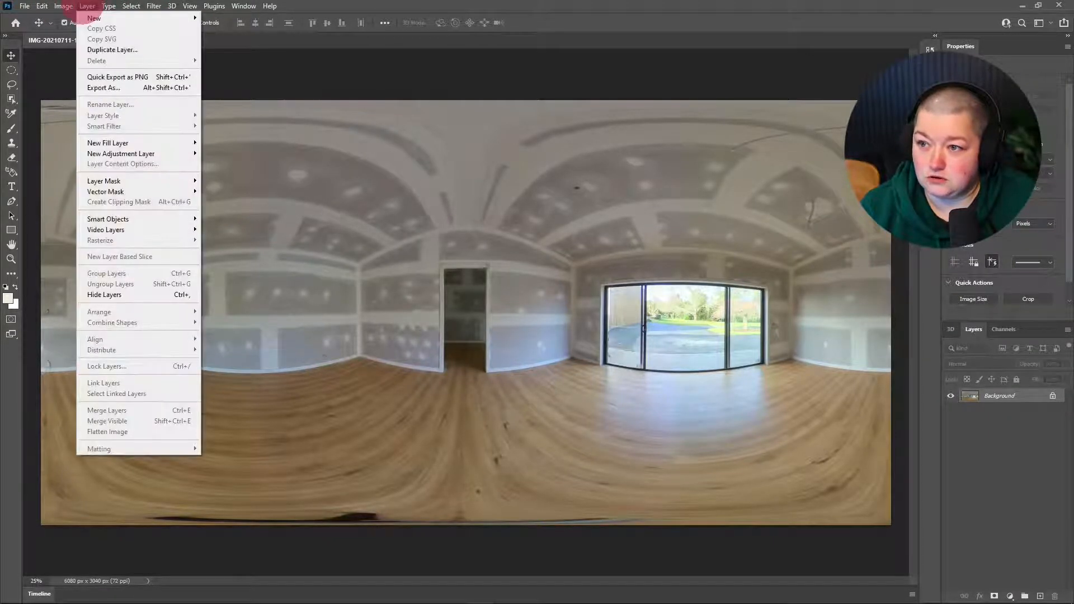
pyautogui.moveTo(168, 7)
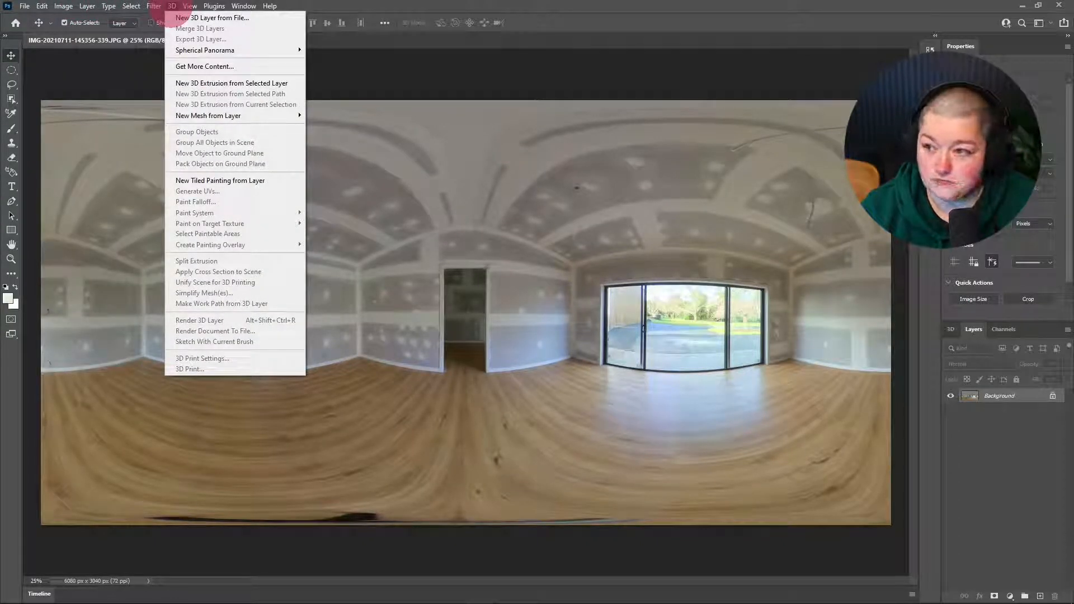
pyautogui.moveTo(186, 52)
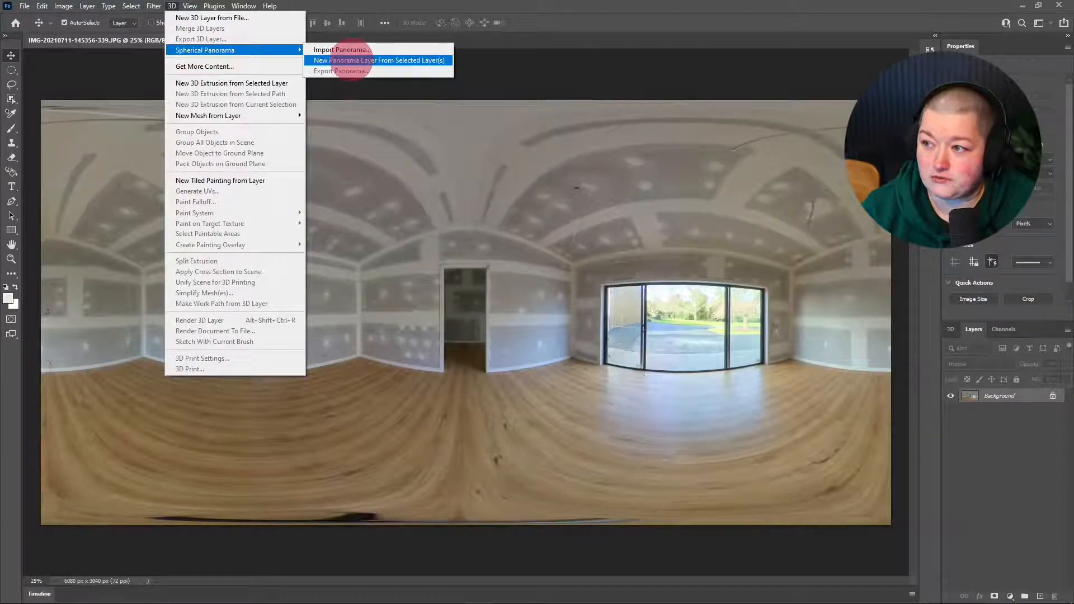
pyautogui.click(351, 60)
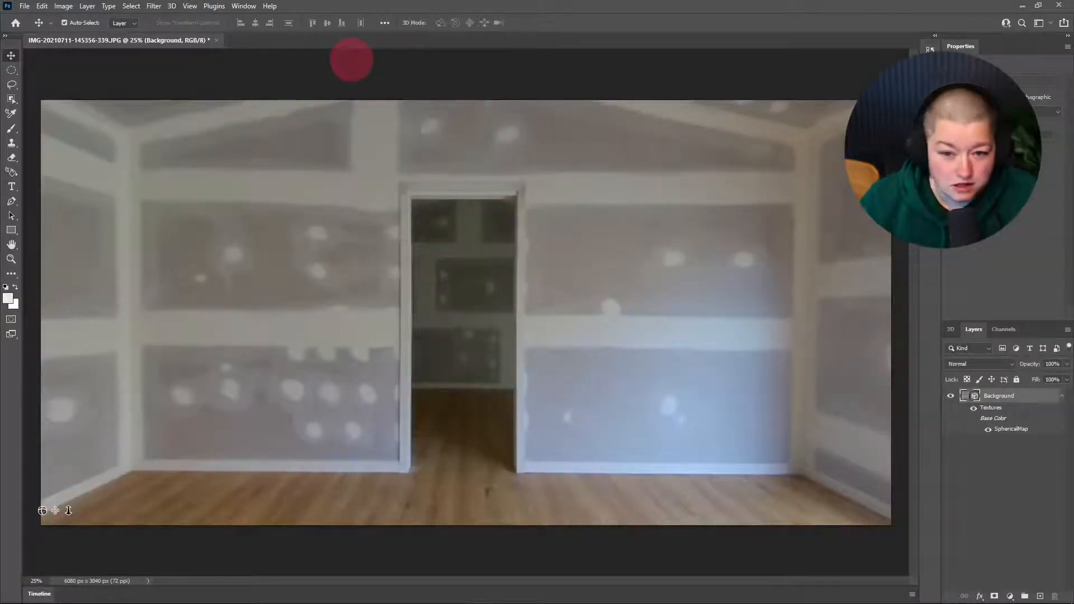
# Remove the tripod from the panorama's floor with the content-aware Spot Healing Brush at a size of 1036 px
pyautogui.moveTo(554, 353); pyautogui.dragTo(597, 390)
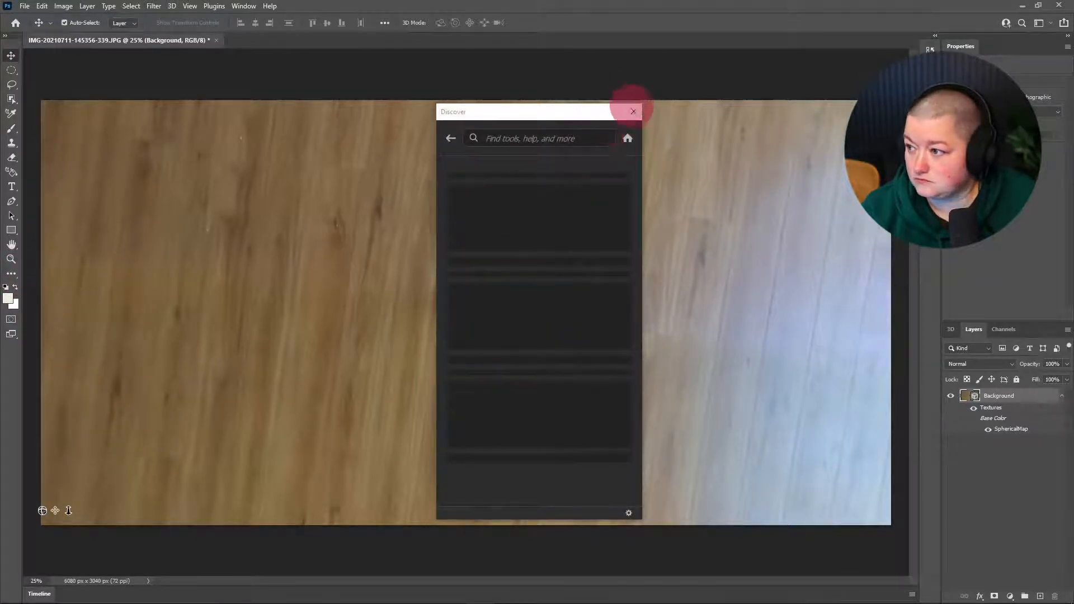
pyautogui.click(633, 112)
pyautogui.click(11, 273)
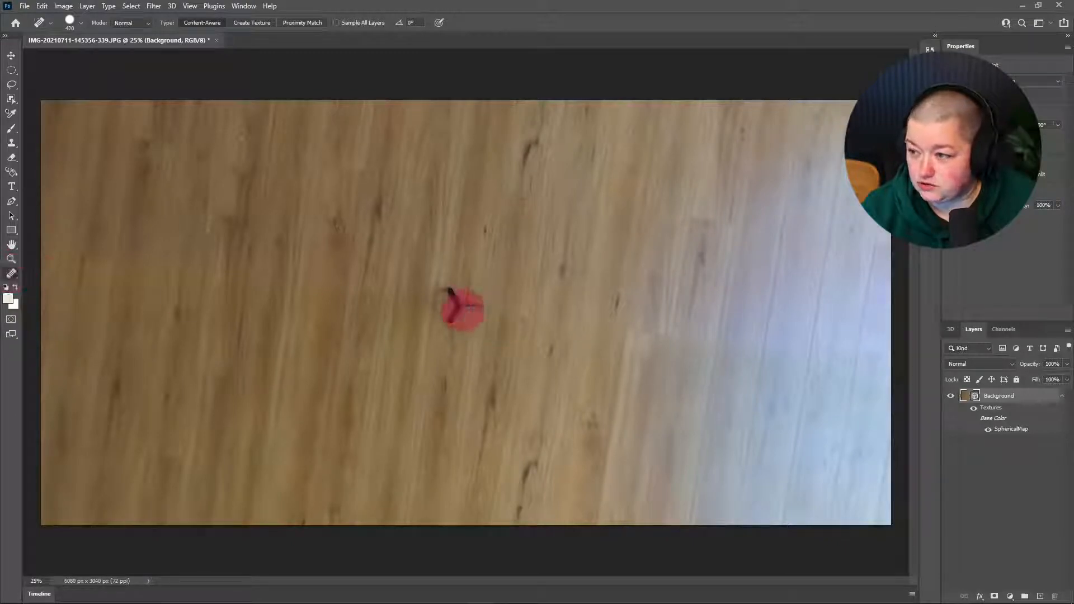
pyautogui.click(70, 21)
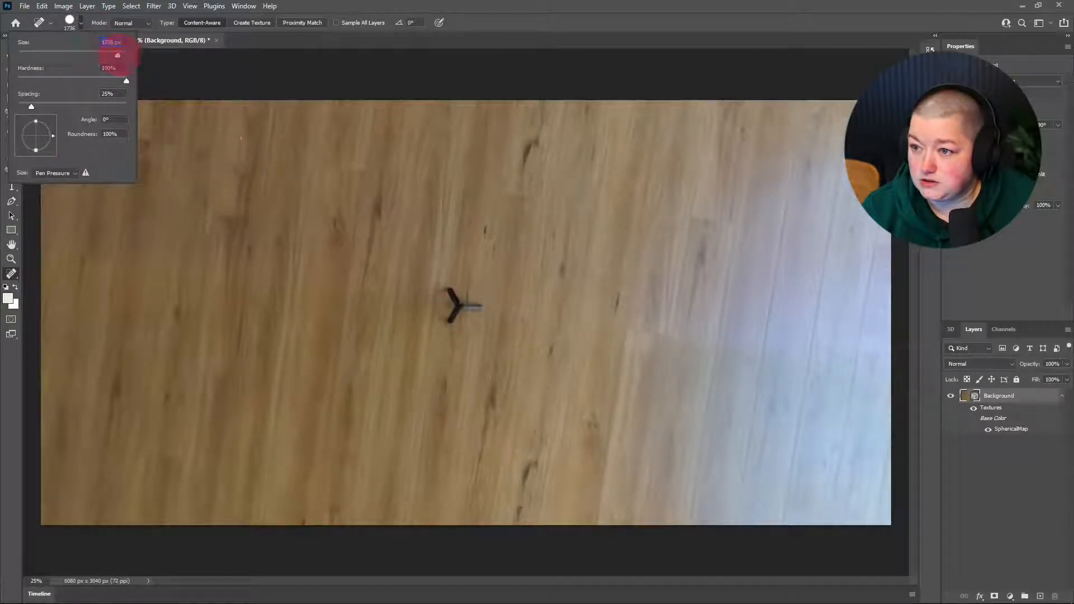
pyautogui.moveTo(114, 54); pyautogui.dragTo(114, 55)
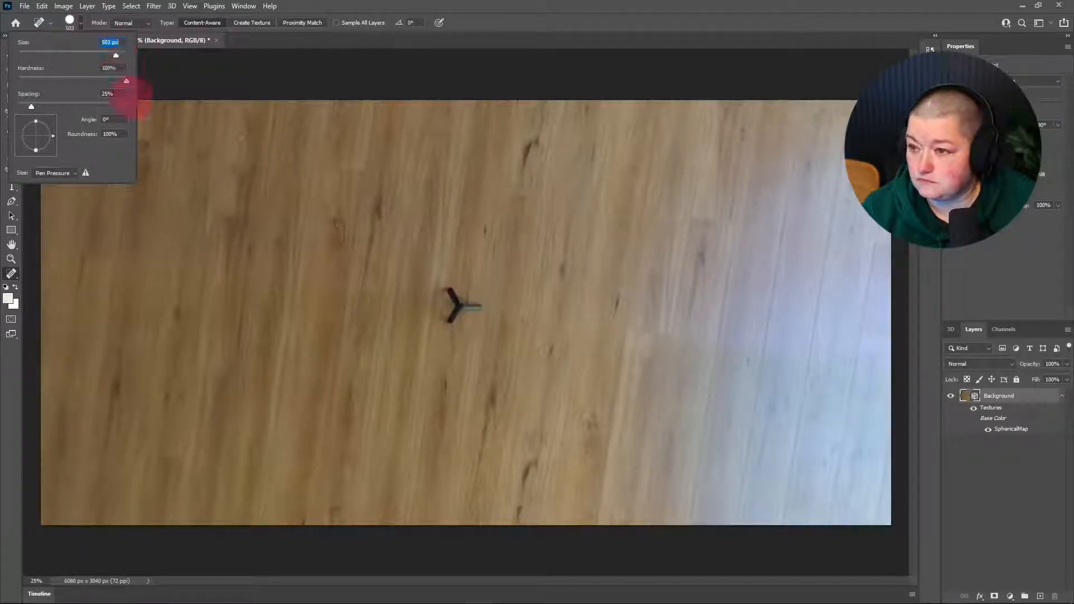
pyautogui.moveTo(114, 55); pyautogui.dragTo(116, 55)
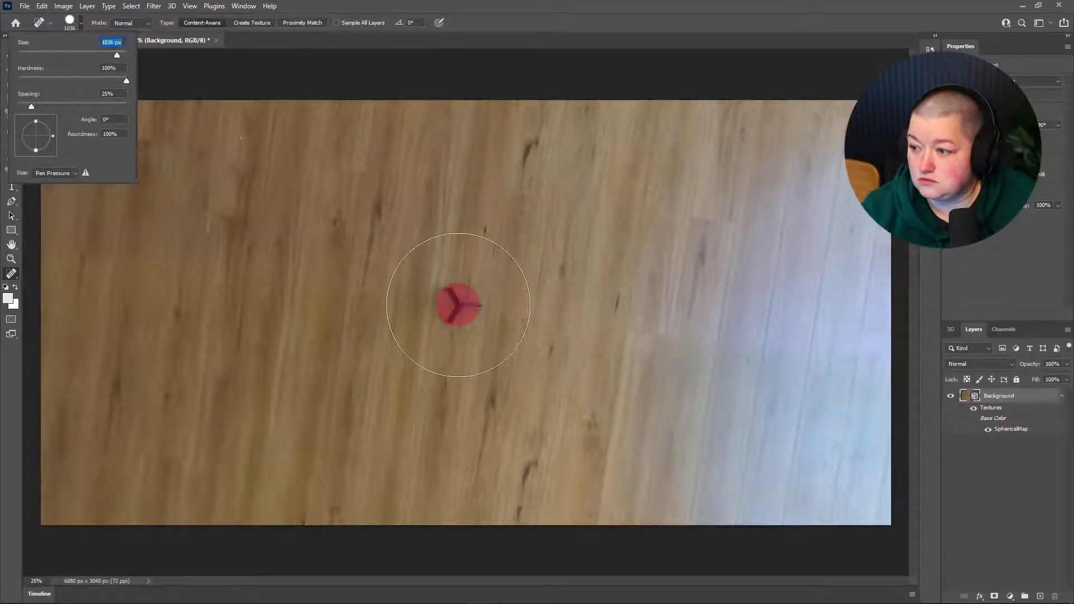
pyautogui.click(458, 305)
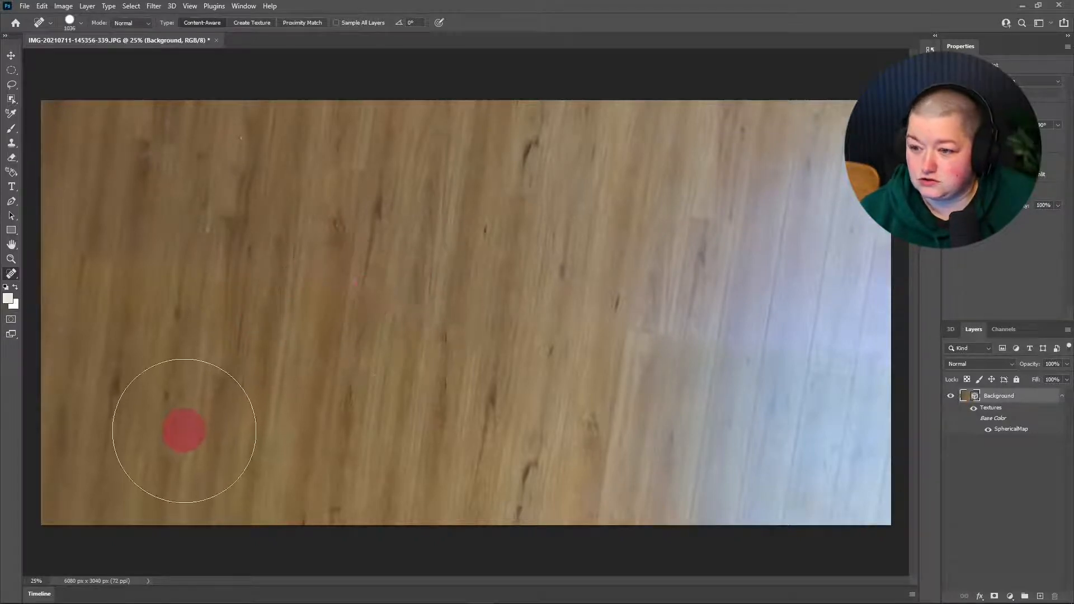
# Heal the small light marks on the wooden floor with the Spot Healing Brush, and return to the Move tool
pyautogui.click(12, 56)
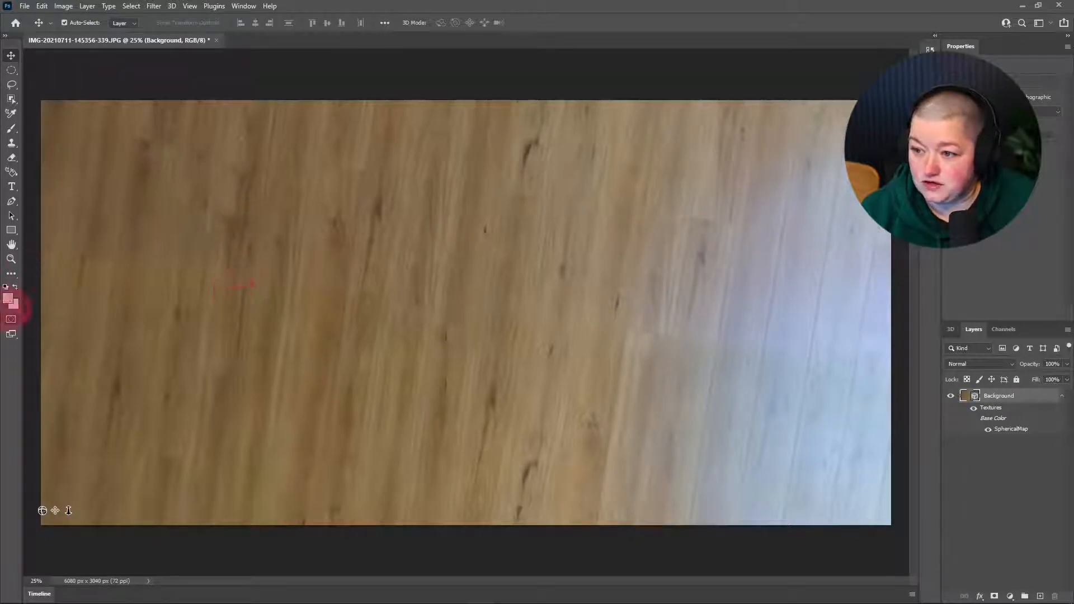
pyautogui.press('j')
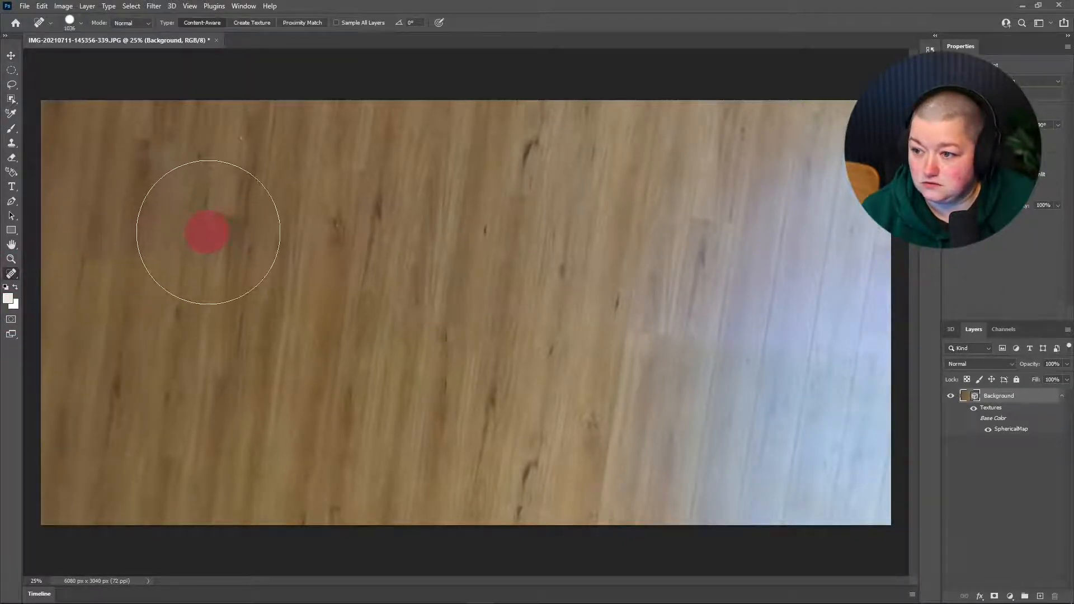
pyautogui.click(207, 232)
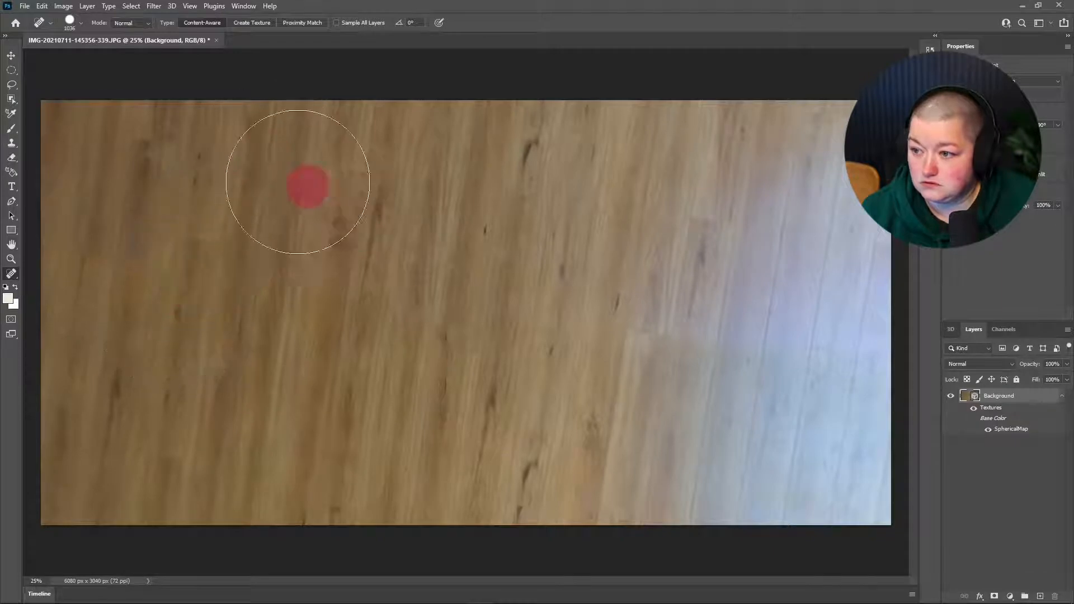
pyautogui.click(240, 140)
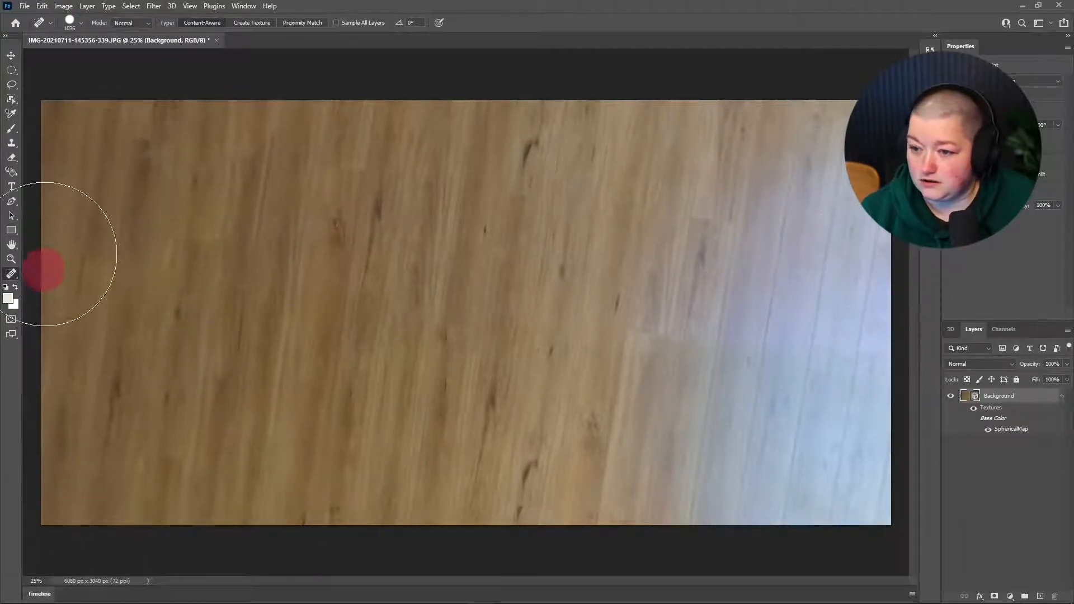
pyautogui.click(11, 55)
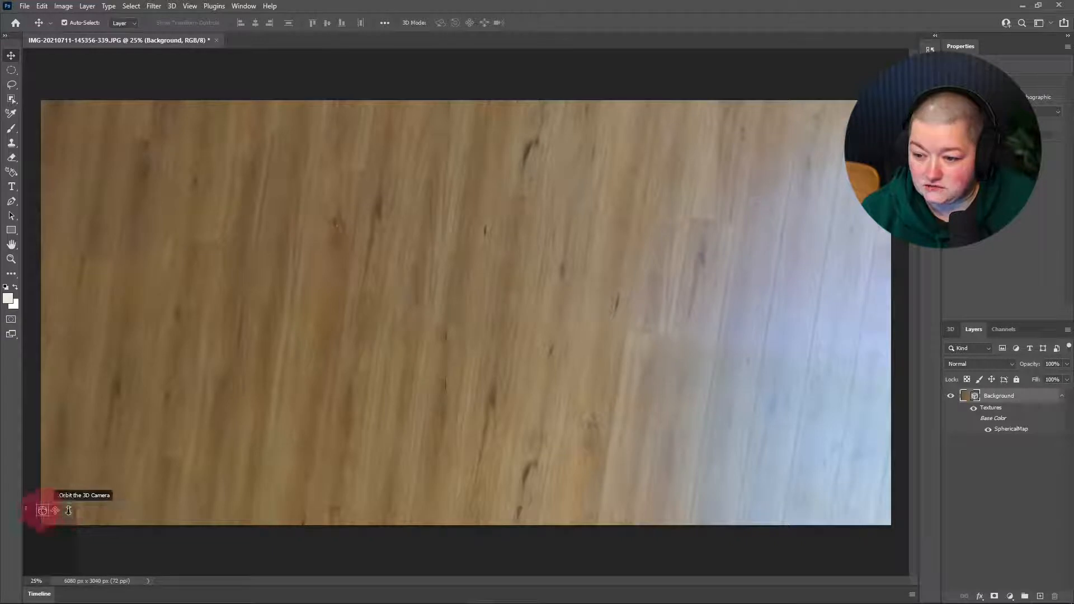
# Turn the panorama to the glass sliding doors and add a Hue/Saturation adjustment layer with the hue at +20
pyautogui.moveTo(42, 510); pyautogui.dragTo(426, 241)
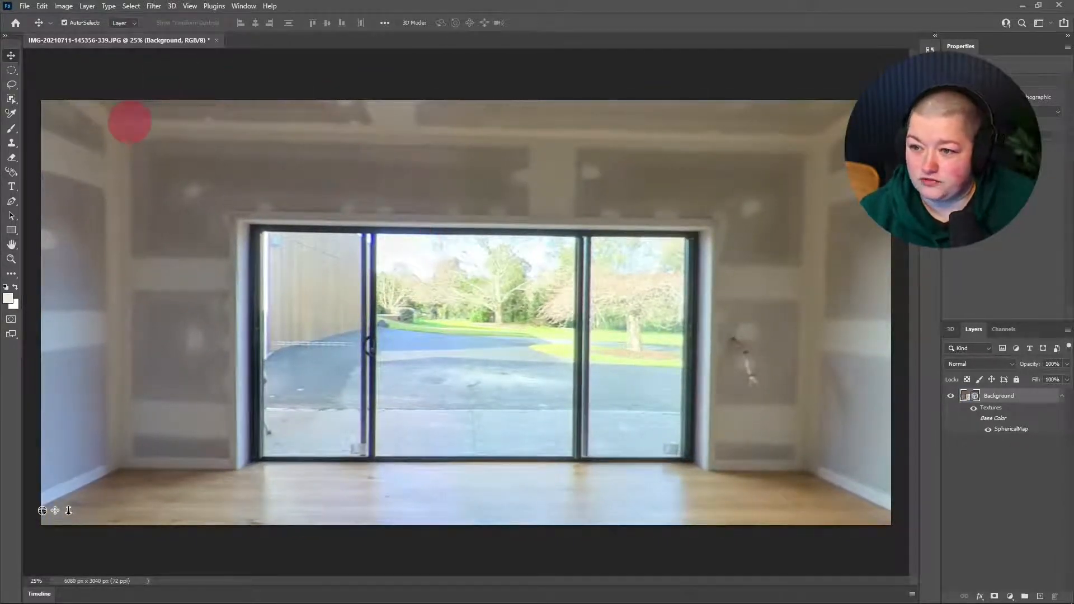
pyautogui.click(244, 7)
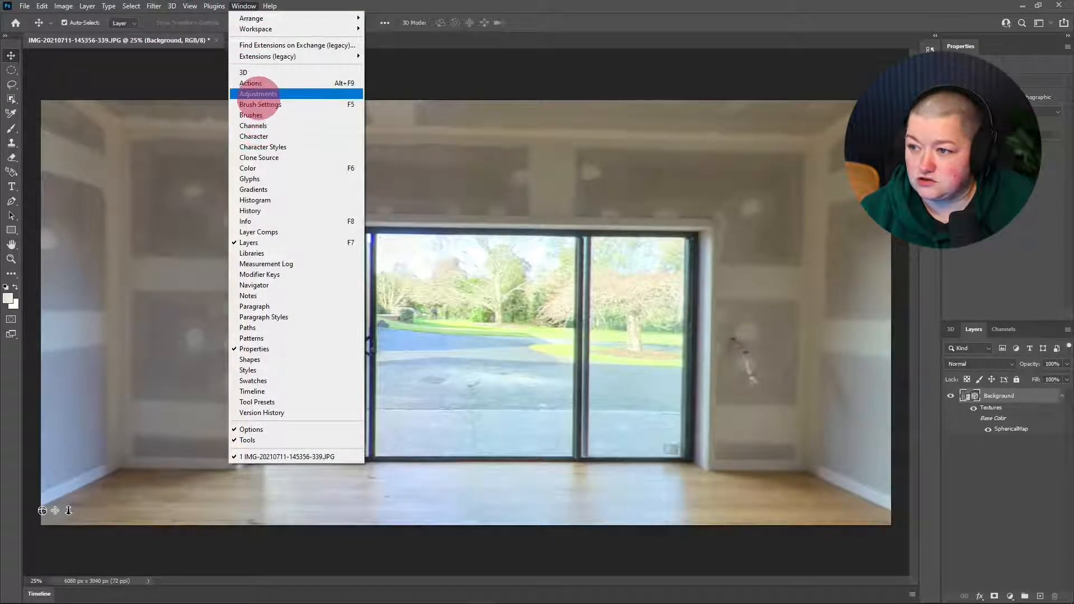
pyautogui.click(258, 94)
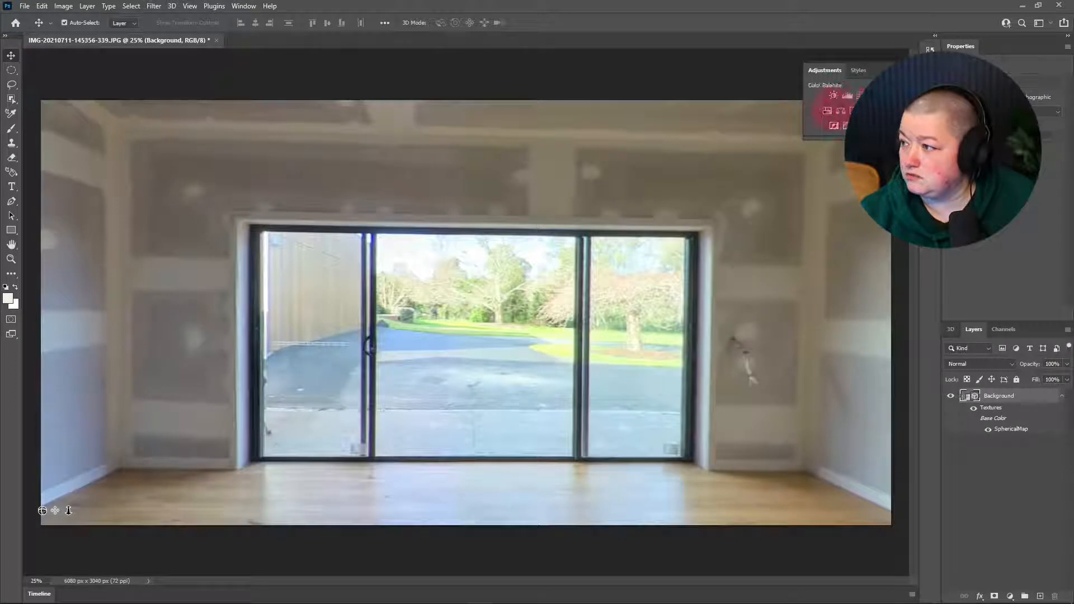
pyautogui.click(841, 110)
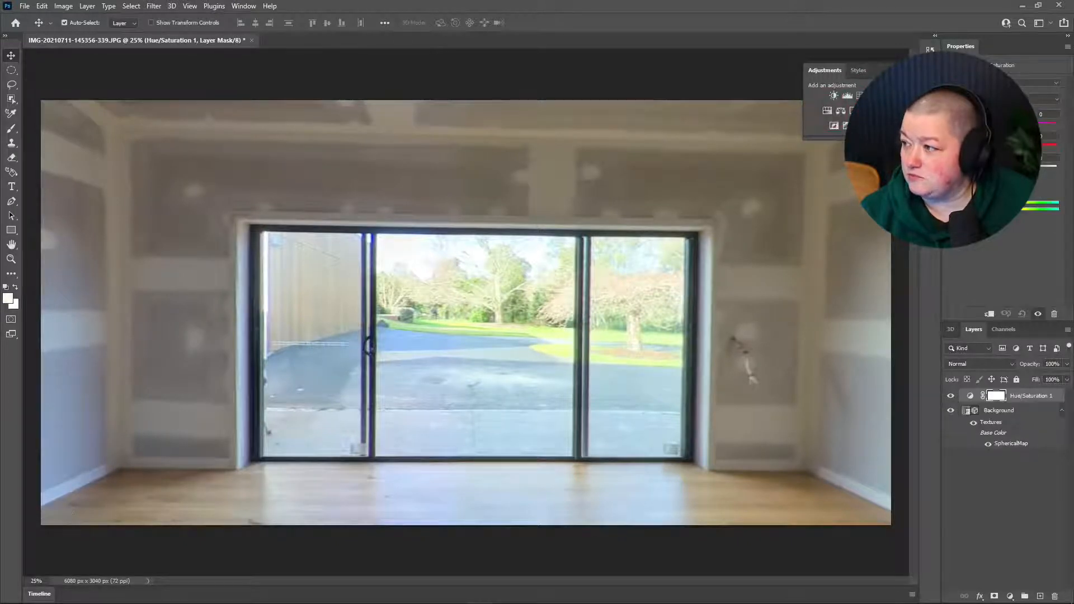
pyautogui.moveTo(1008, 123); pyautogui.dragTo(1018, 122)
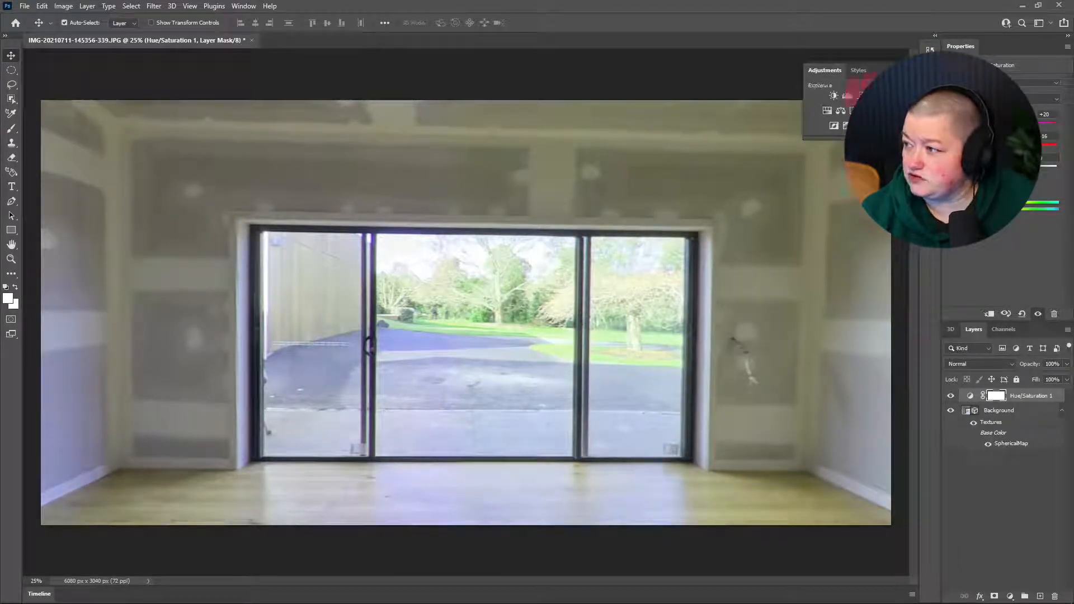
# Add a Curves adjustment layer above Hue/Saturation, and try a curve change and undo it
pyautogui.click(860, 95)
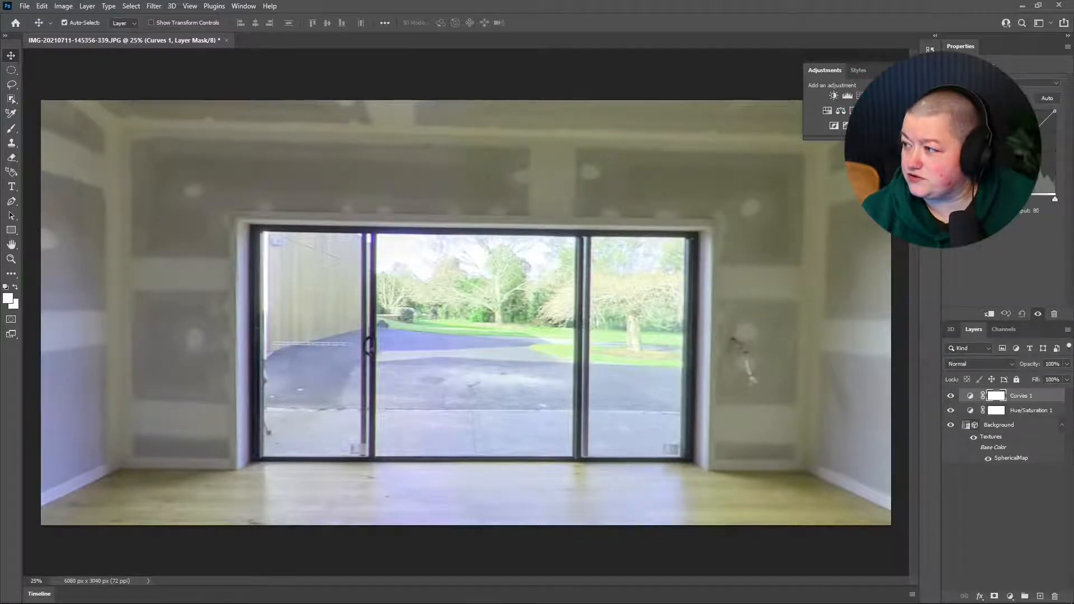
pyautogui.moveTo(998, 168); pyautogui.dragTo(999, 160)
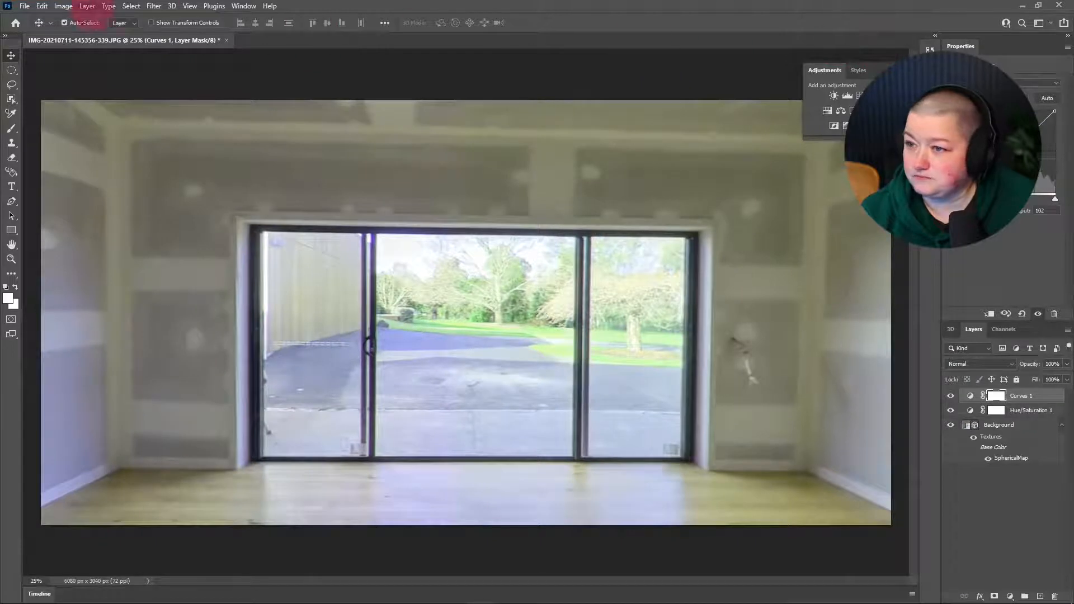
pyautogui.click(44, 8)
pyautogui.click(51, 19)
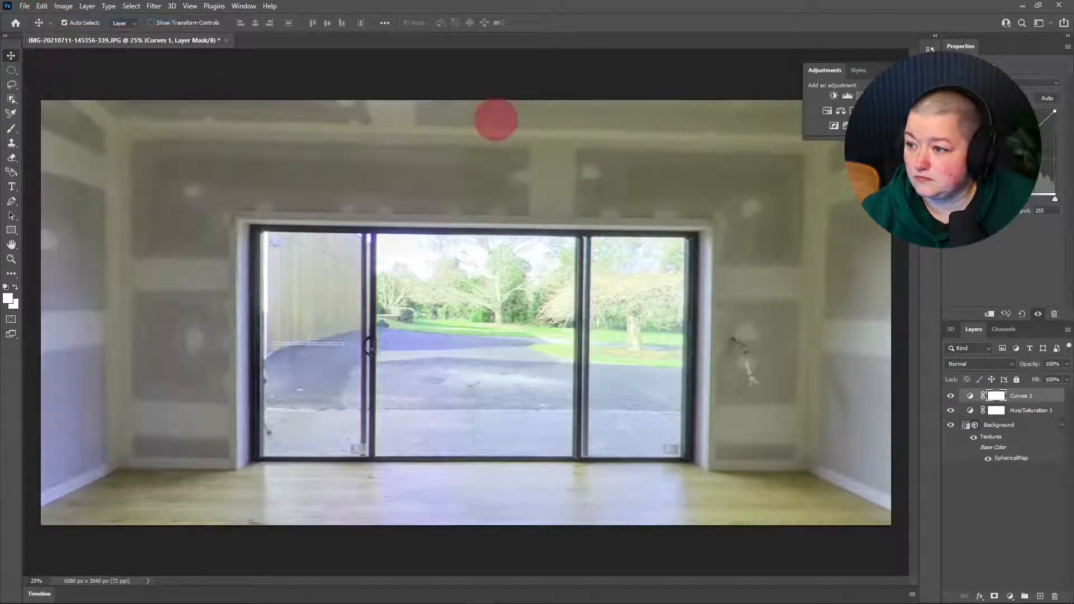
pyautogui.click(930, 70)
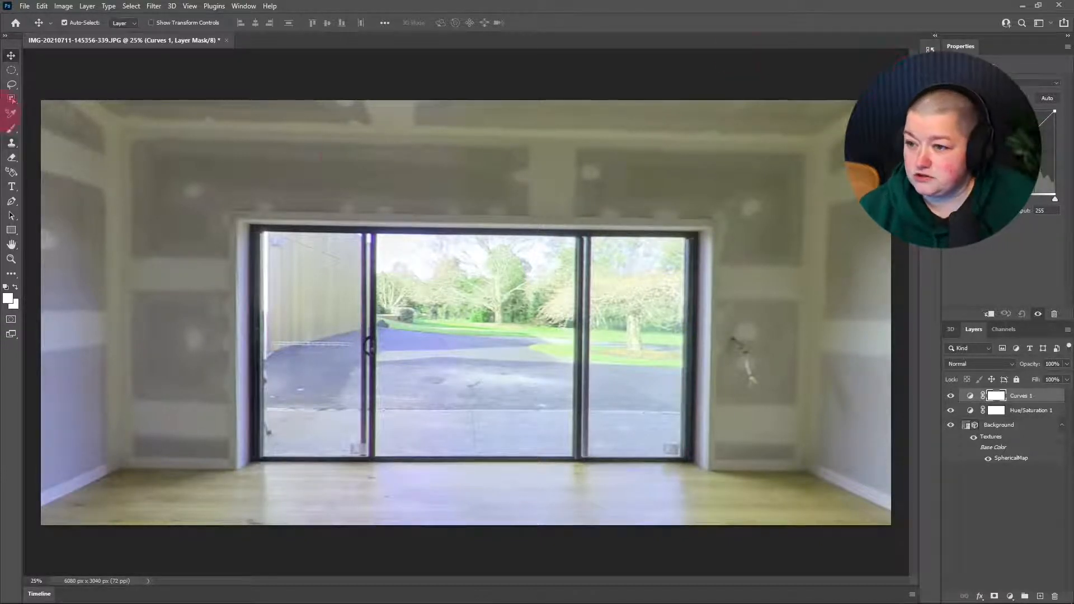
# Try moving the Background panorama's 3D camera away from the glass doors, and undo the camera moves
pyautogui.moveTo(185, 182); pyautogui.dragTo(216, 201)
pyautogui.click(42, 5)
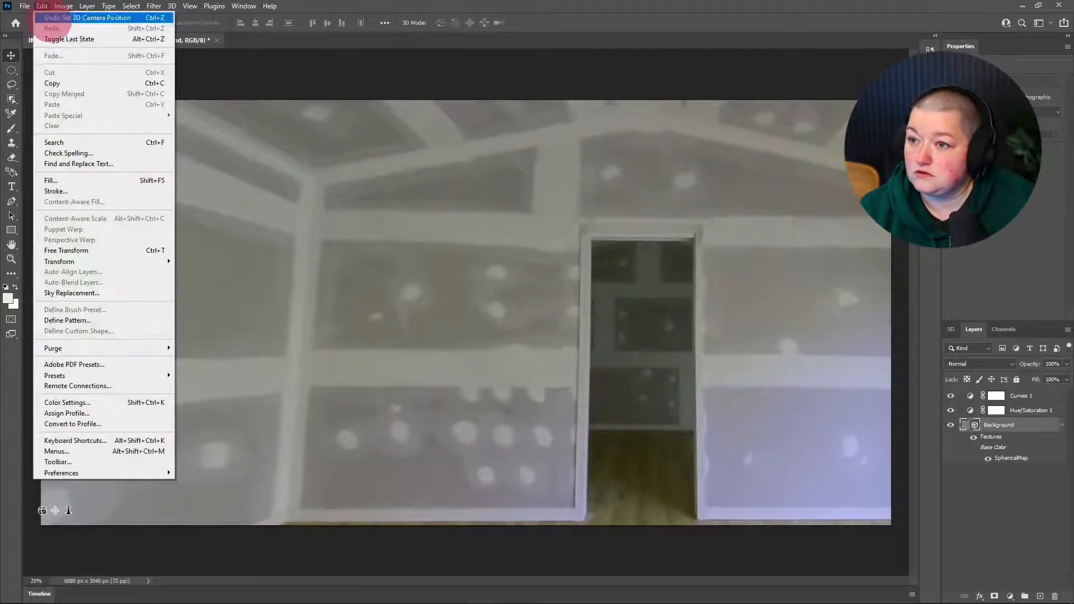
pyautogui.click(49, 18)
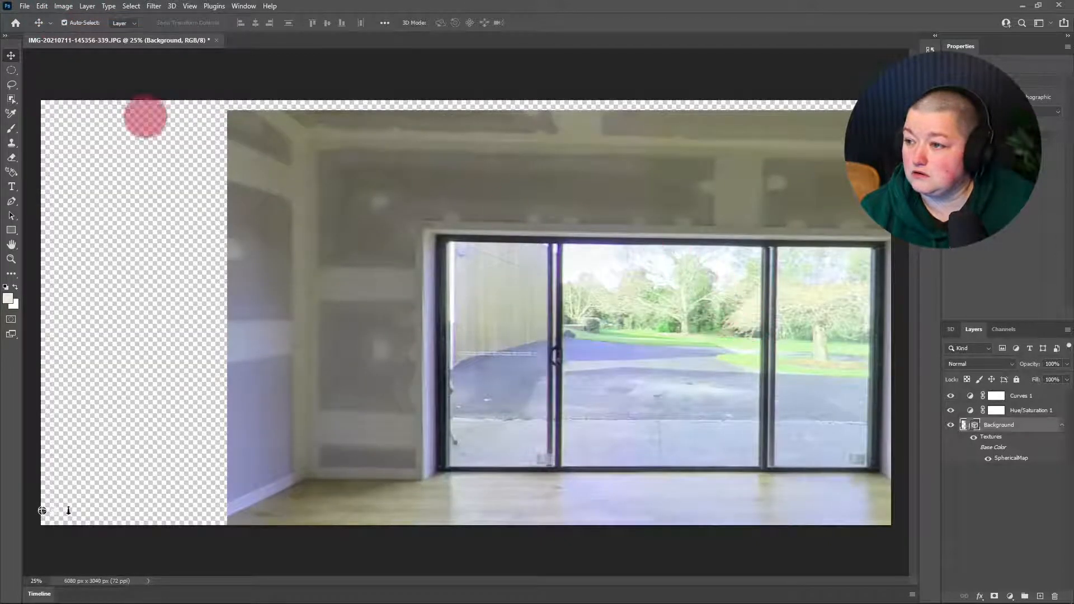
pyautogui.moveTo(251, 144); pyautogui.dragTo(221, 151)
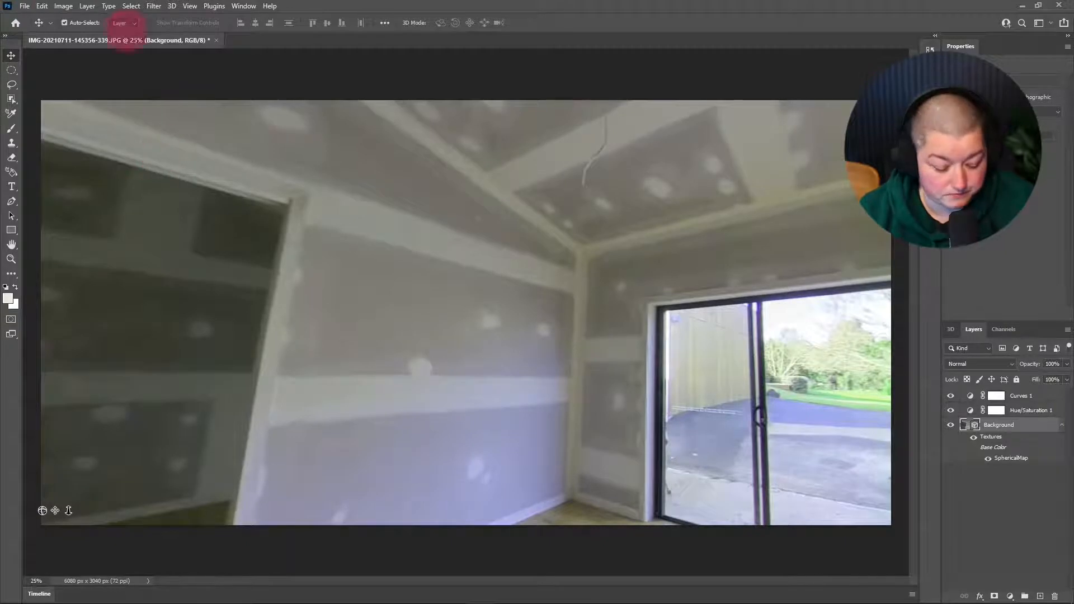
pyautogui.click(42, 5)
pyautogui.click(51, 18)
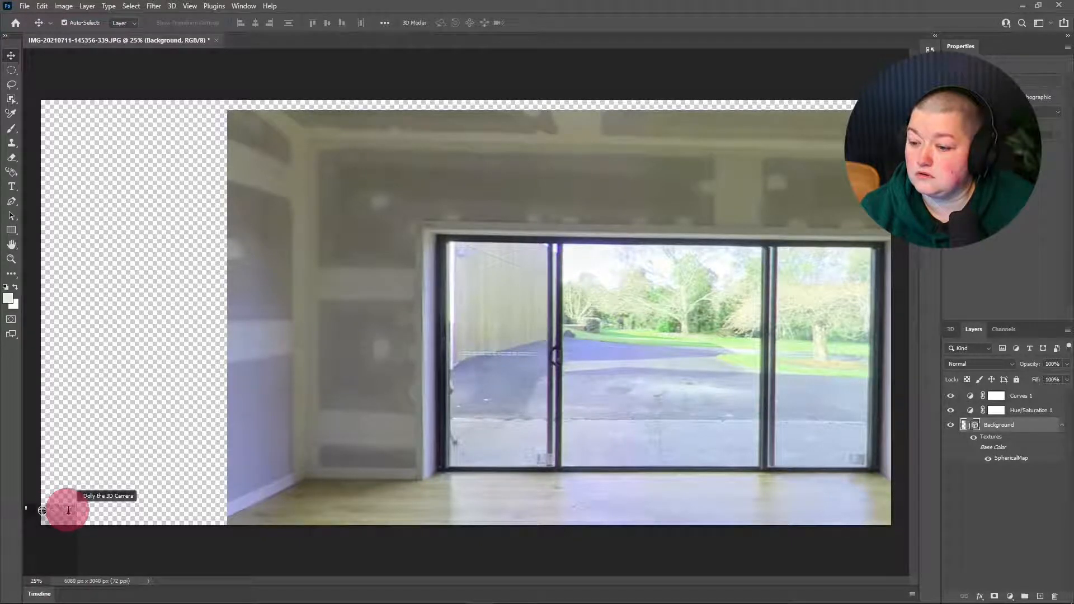
# Try turning the 3D camera towards the side wall and across the doors, and undo back to the straight view of the glass doors
pyautogui.moveTo(413, 348); pyautogui.dragTo(379, 350)
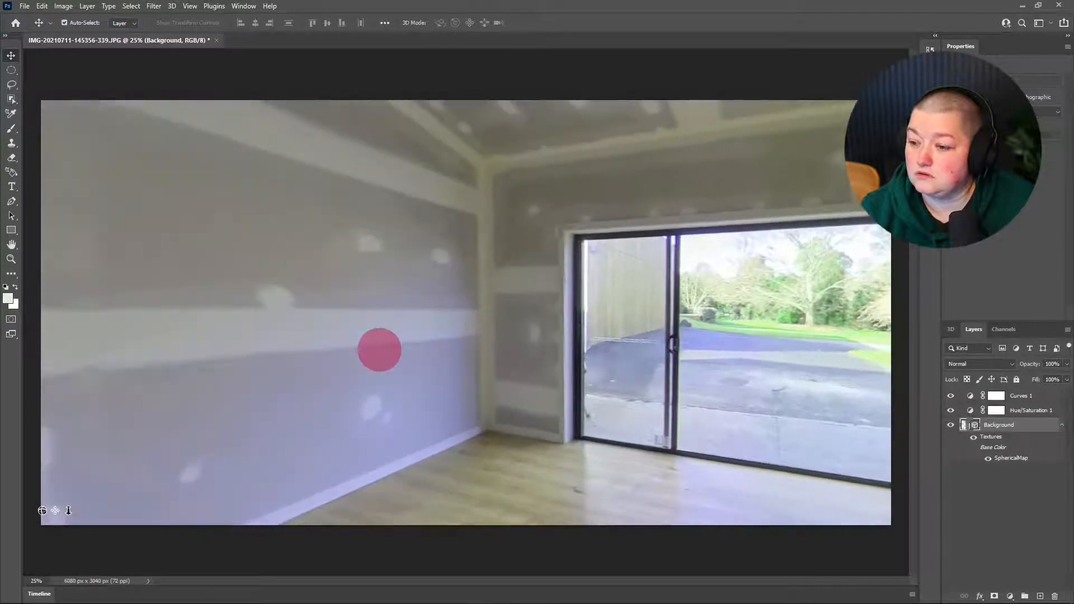
pyautogui.click(24, 6)
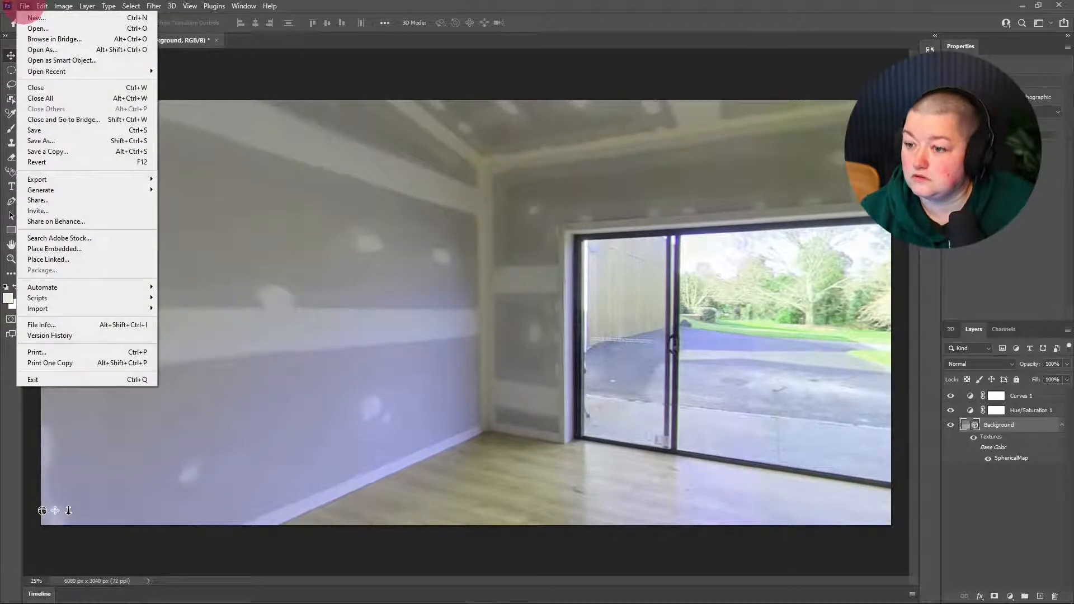
pyautogui.click(500, 160)
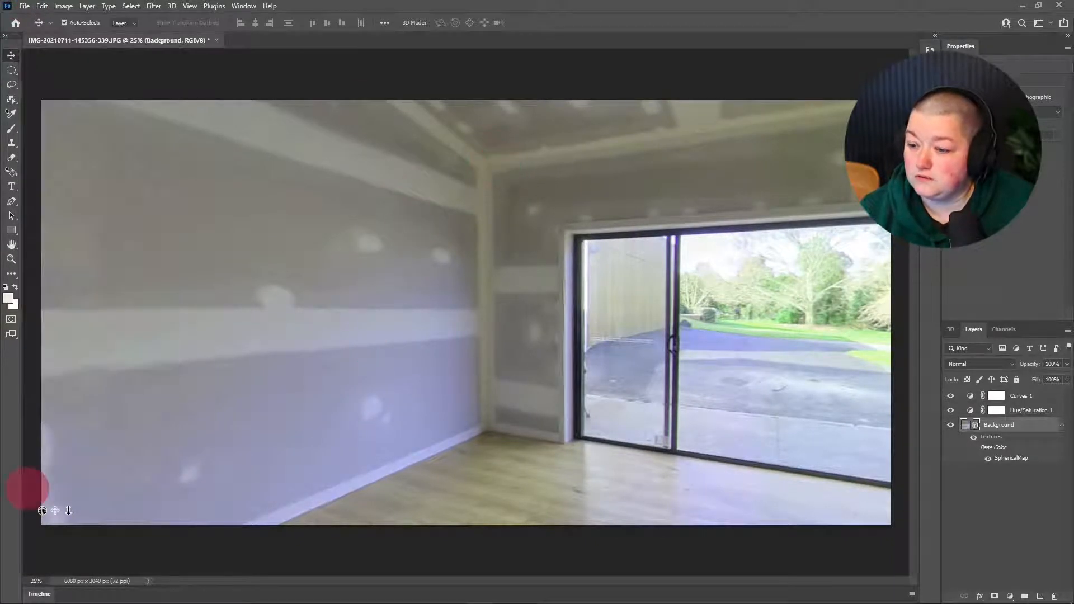
pyautogui.moveTo(127, 463); pyautogui.dragTo(200, 156)
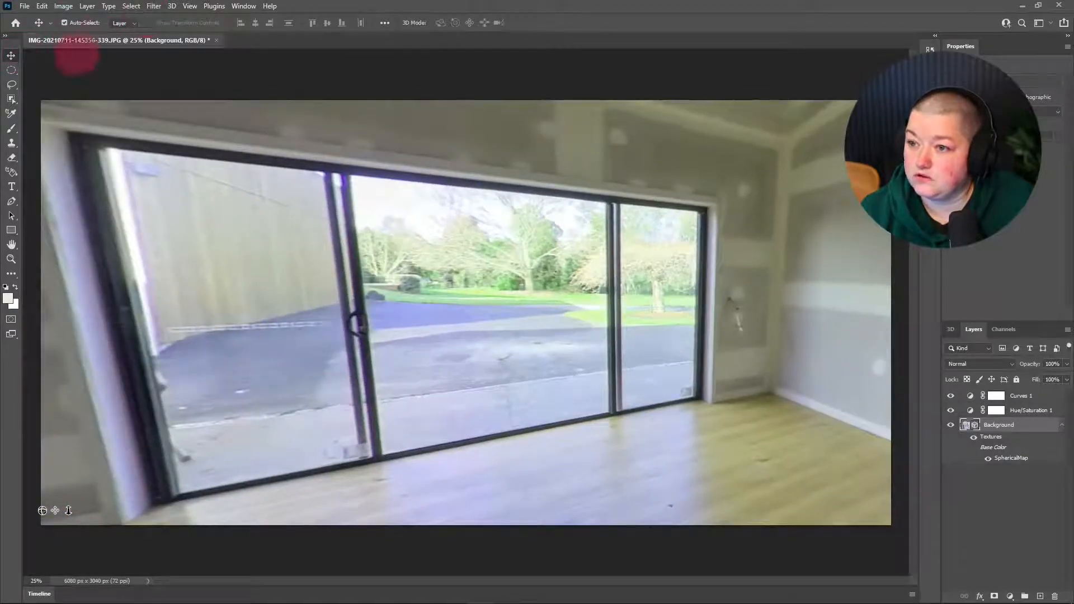
pyautogui.click(42, 6)
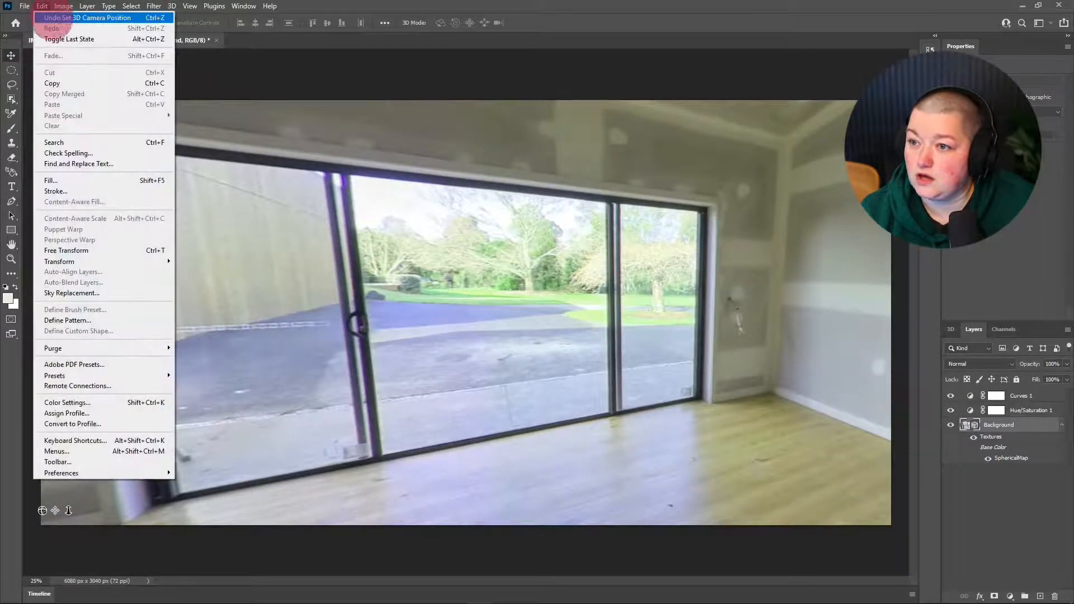
pyautogui.click(53, 17)
pyautogui.click(42, 6)
pyautogui.click(42, 6)
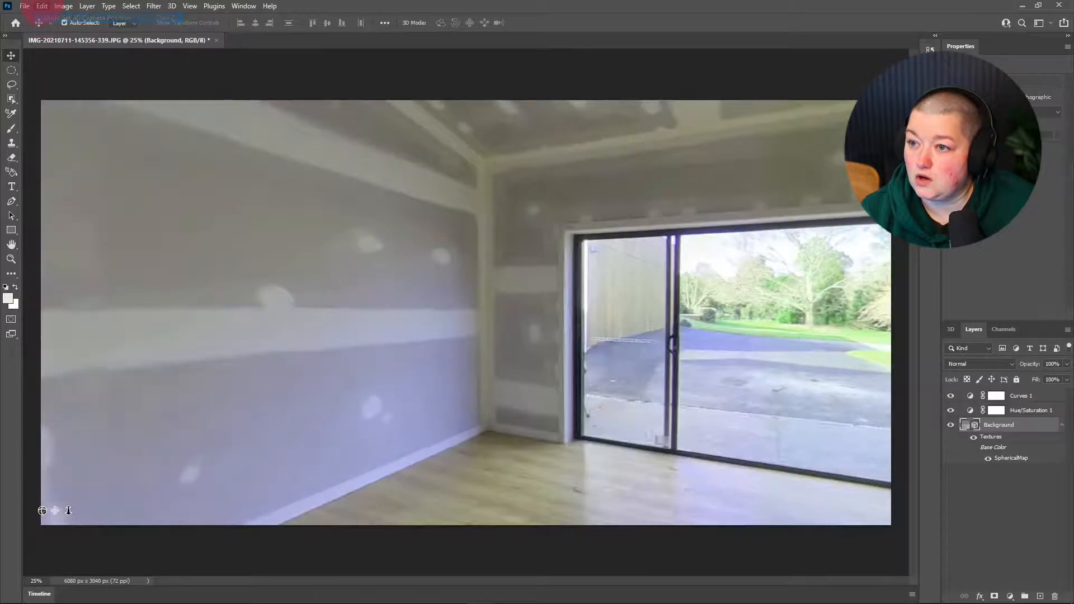
pyautogui.click(42, 7)
pyautogui.click(53, 17)
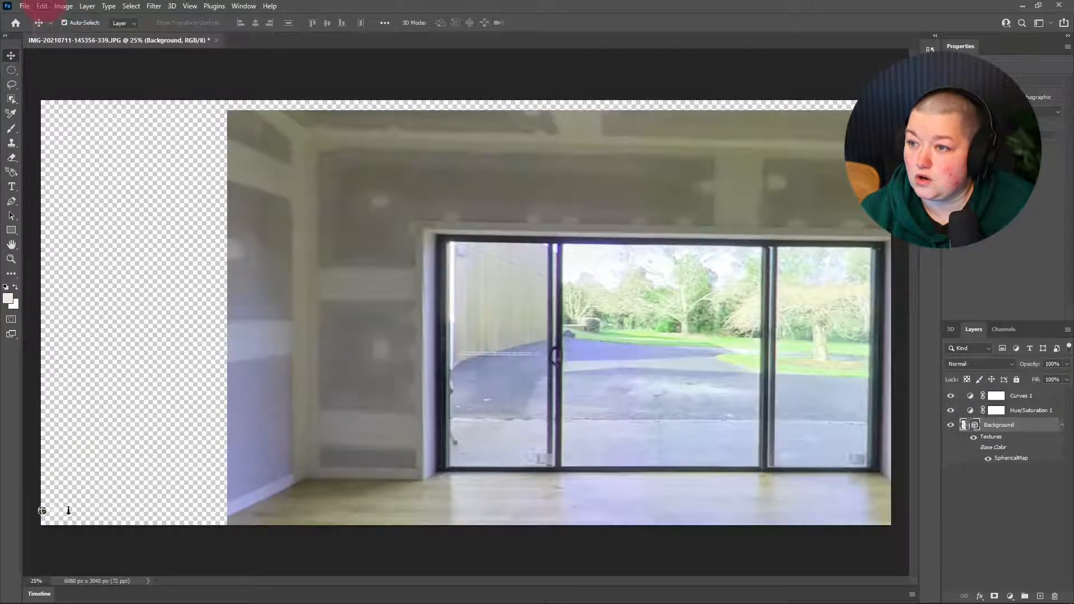
pyautogui.click(42, 6)
pyautogui.click(72, 41)
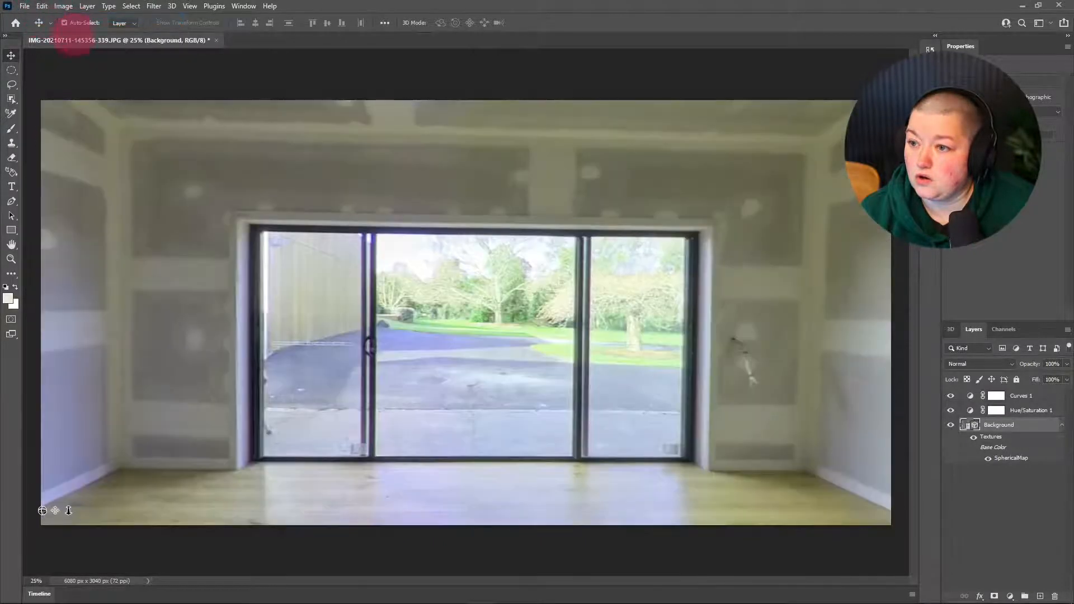
# Turn the panorama to the wall with the open doorway and add the text "KITCHEN" above the door frame
pyautogui.moveTo(217, 287); pyautogui.dragTo(101, 293)
pyautogui.moveTo(372, 324); pyautogui.dragTo(442, 329)
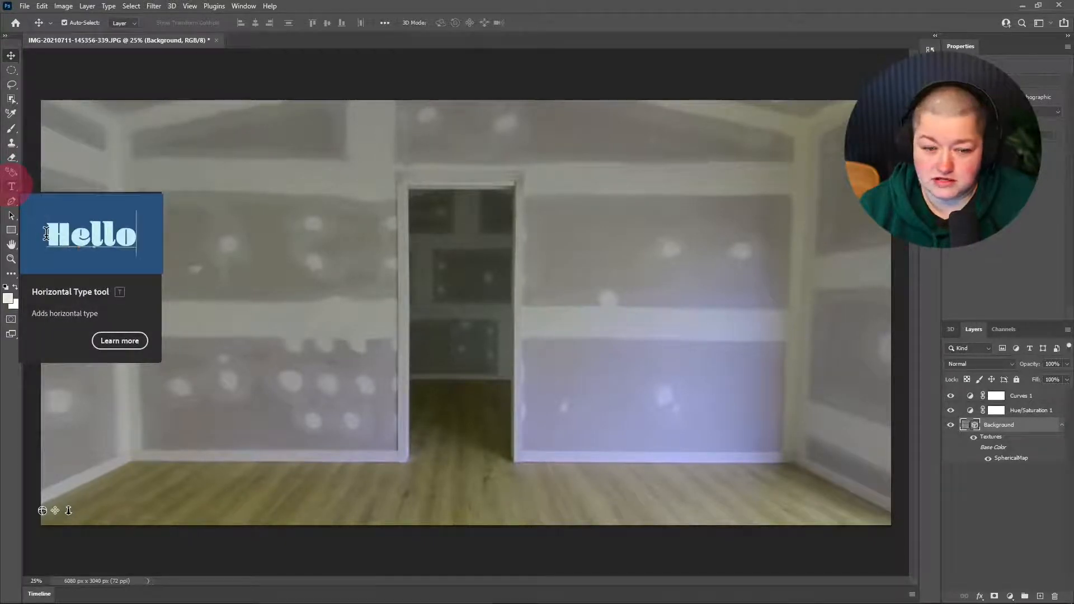
pyautogui.click(11, 187)
pyautogui.click(412, 136)
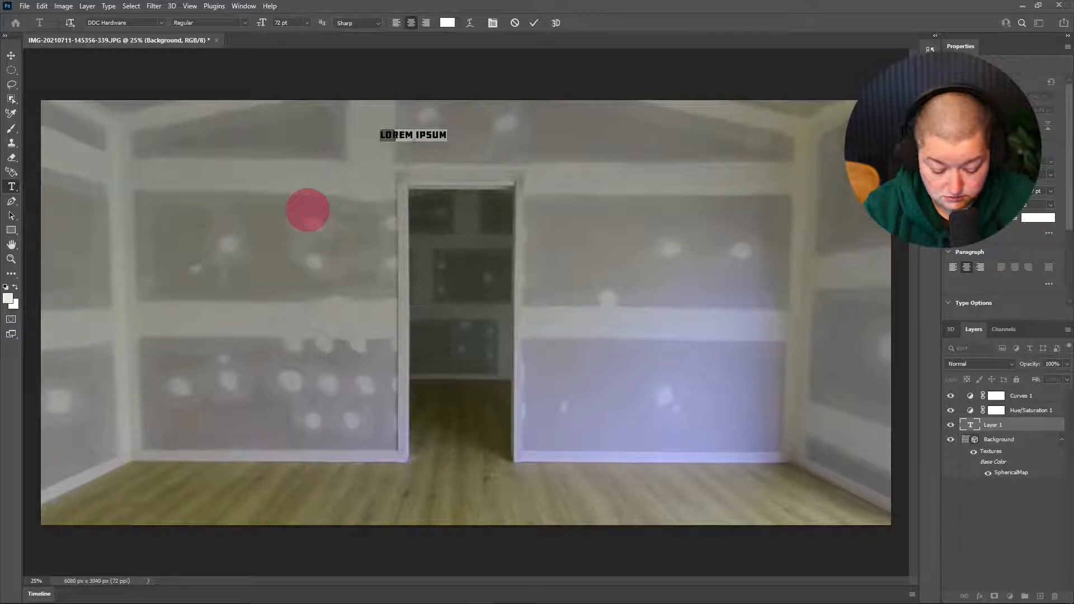
pyautogui.write('KITCHEN')
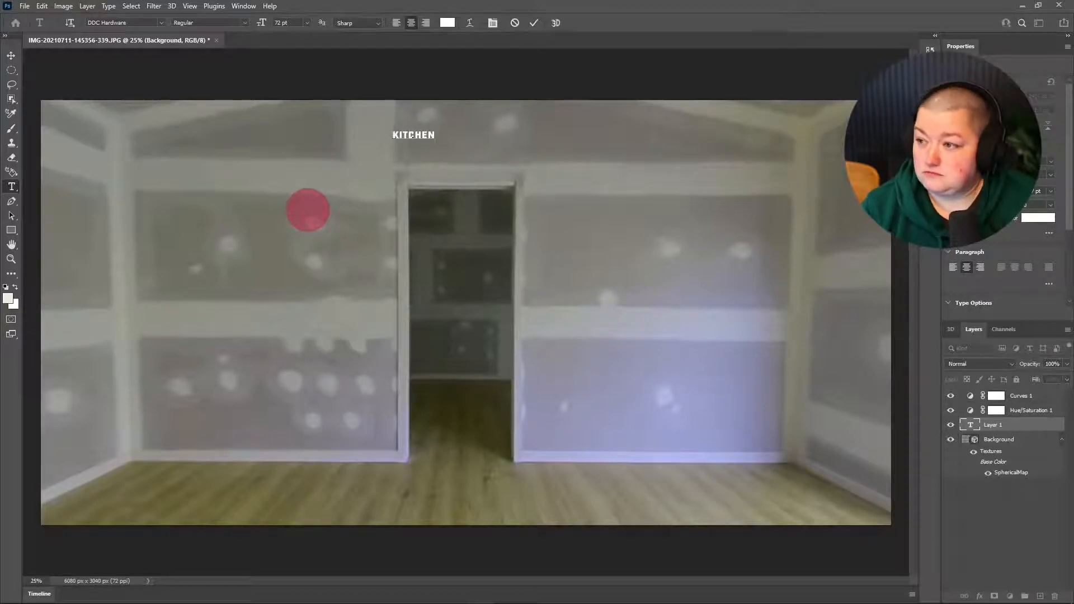
pyautogui.click(11, 55)
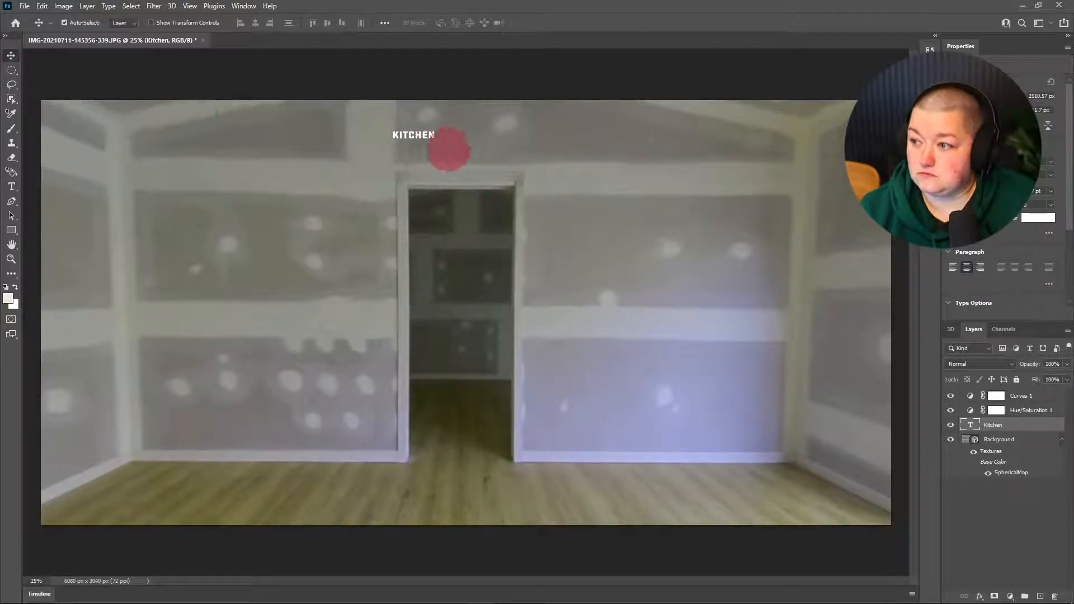
# Scale the KITCHEN text to about 157% and centre it above the doorway
pyautogui.hotkey('ctrl', 't')
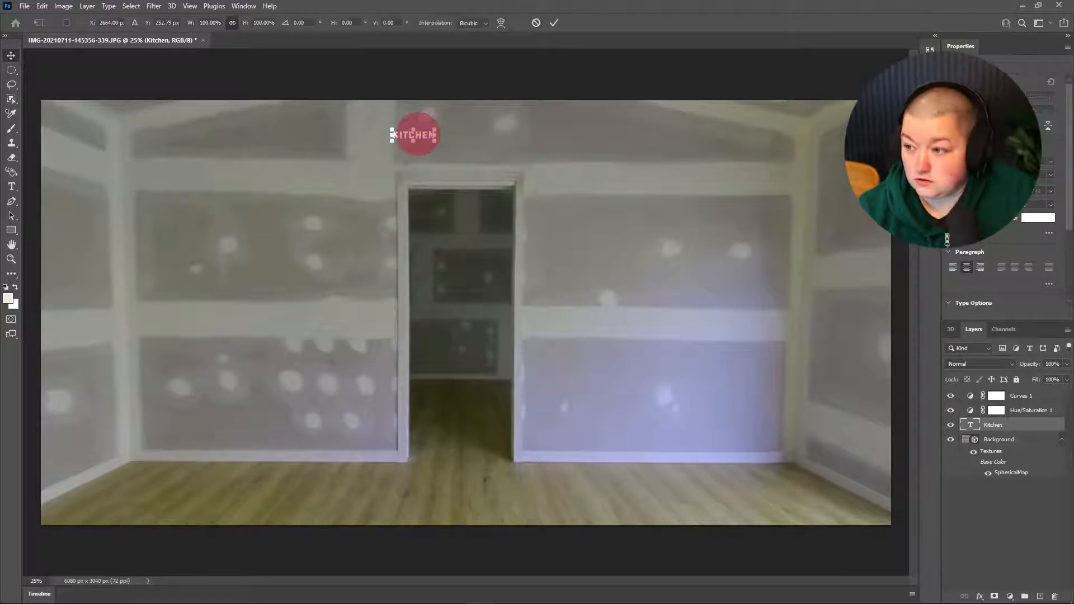
pyautogui.moveTo(434, 136); pyautogui.dragTo(474, 147)
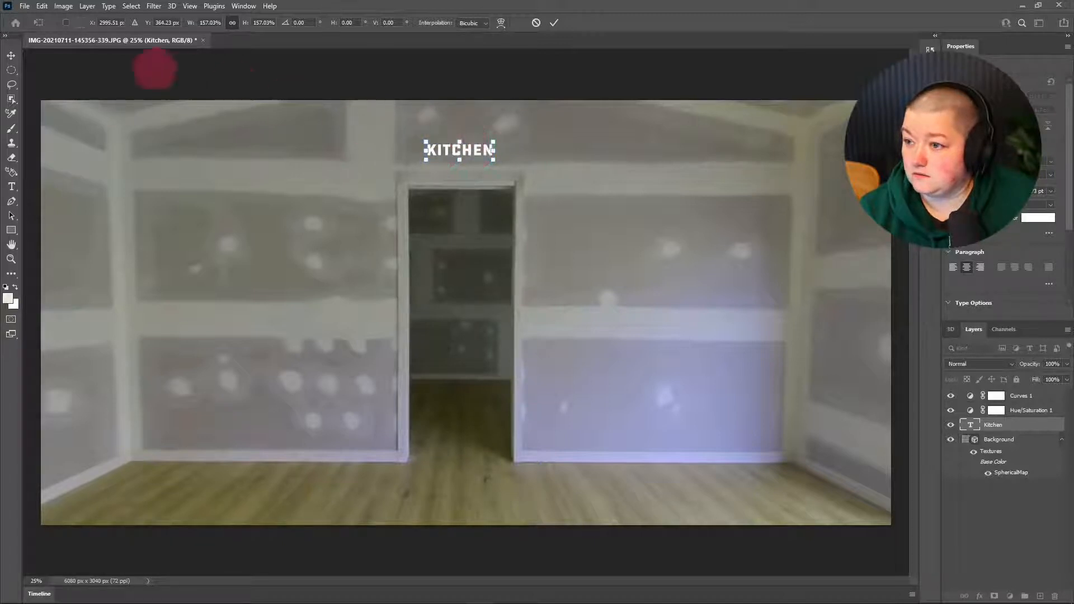
pyautogui.click(12, 55)
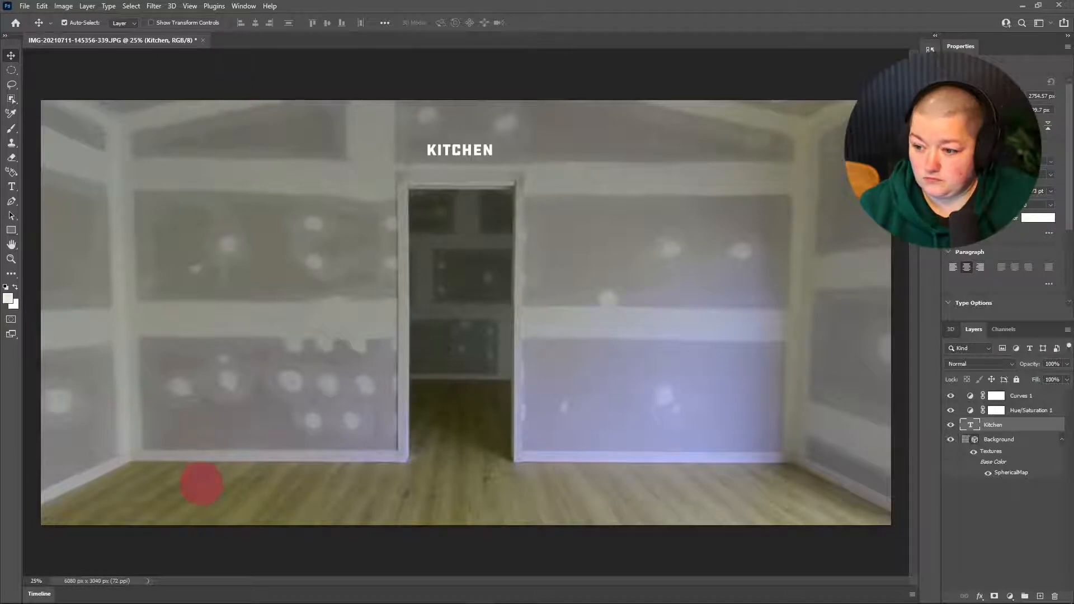
# Turn the Background panorama beneath the KITCHEN text to check whether the text follows, and return to the doorway view
pyautogui.click(202, 485)
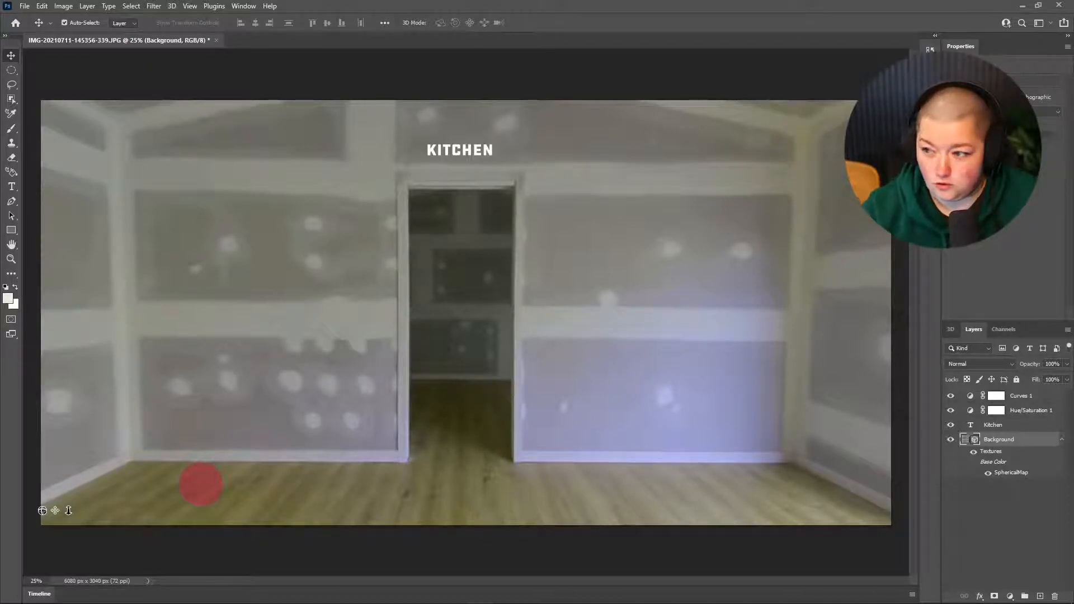
pyautogui.moveTo(42, 510); pyautogui.dragTo(190, 467)
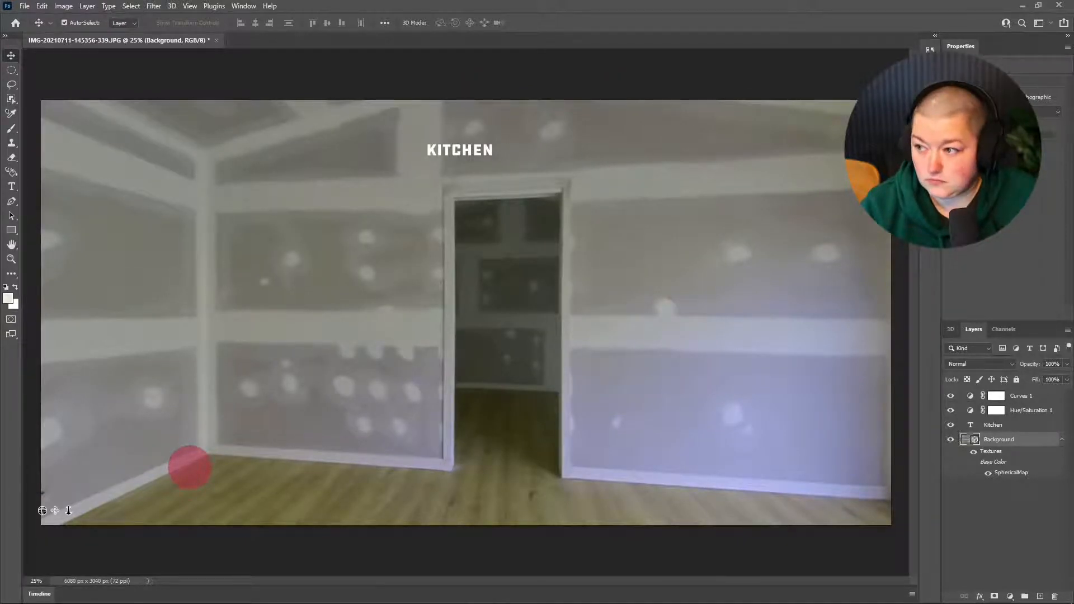
pyautogui.moveTo(391, 209); pyautogui.dragTo(406, 211)
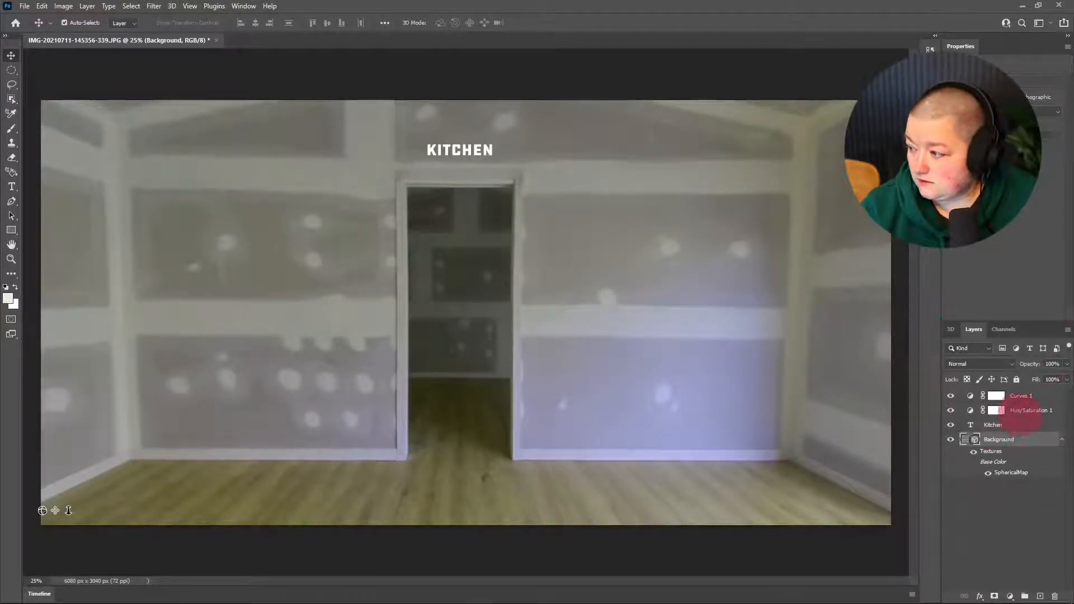
# Delete the Curves 1 and Hue/Saturation 1 adjustment layers
pyautogui.click(1018, 417)
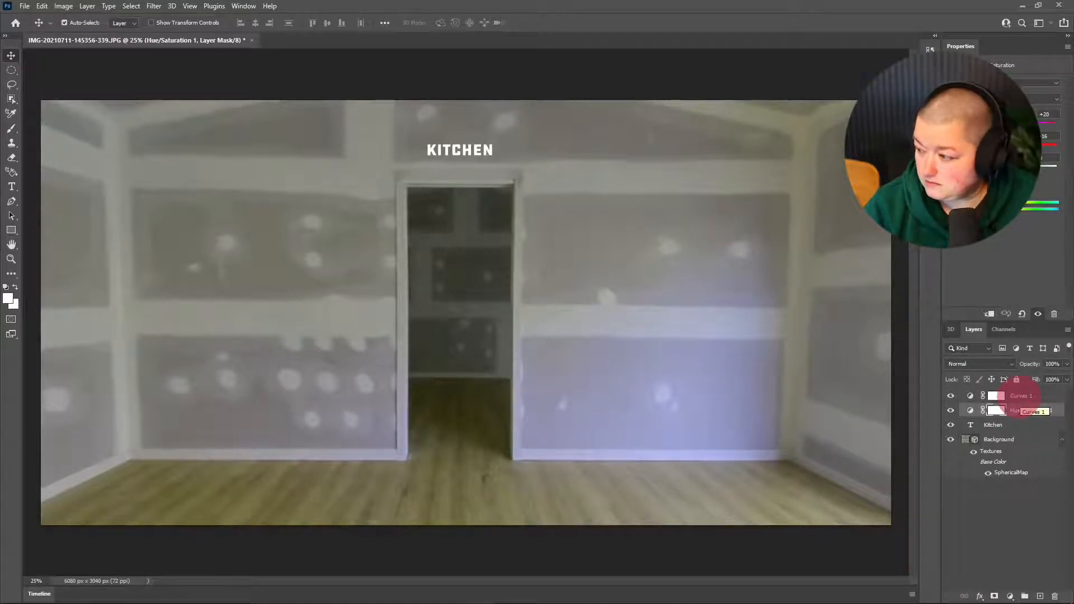
pyautogui.click(1015, 399)
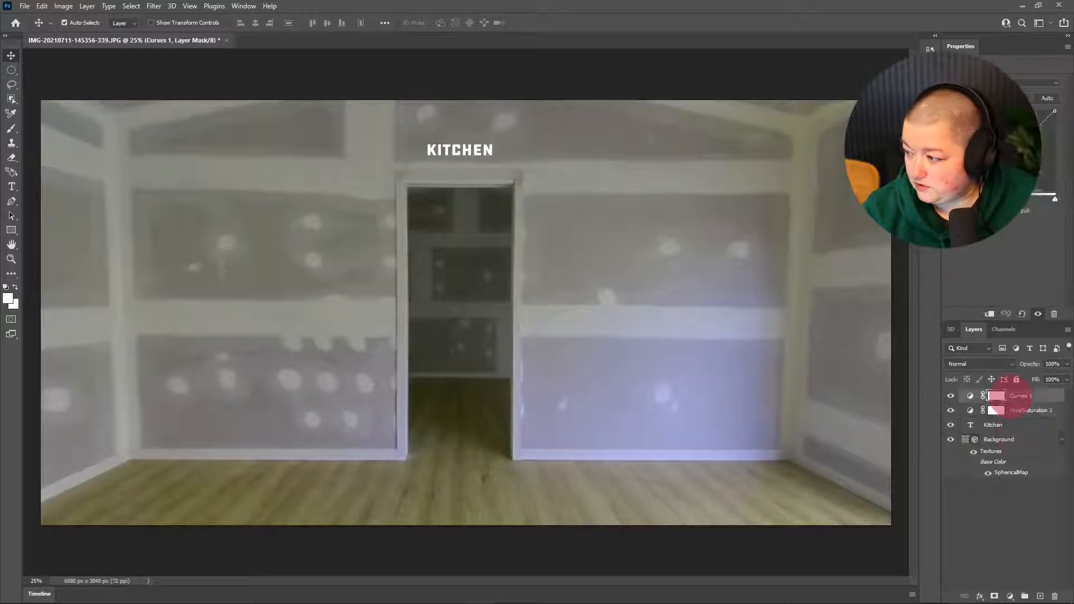
pyautogui.press('Delete')
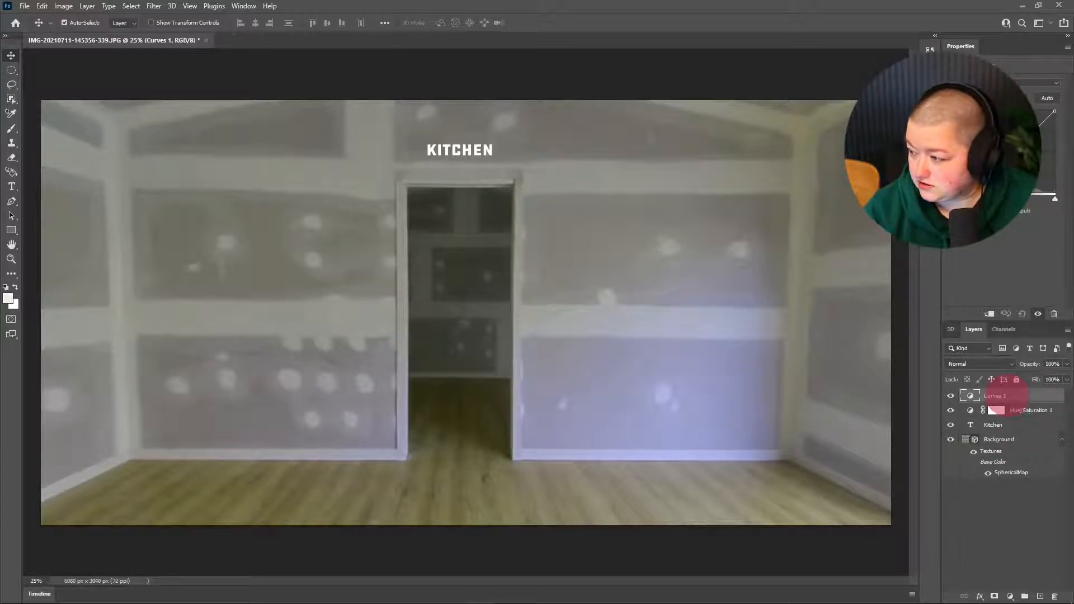
pyautogui.moveTo(1001, 396); pyautogui.dragTo(1055, 596)
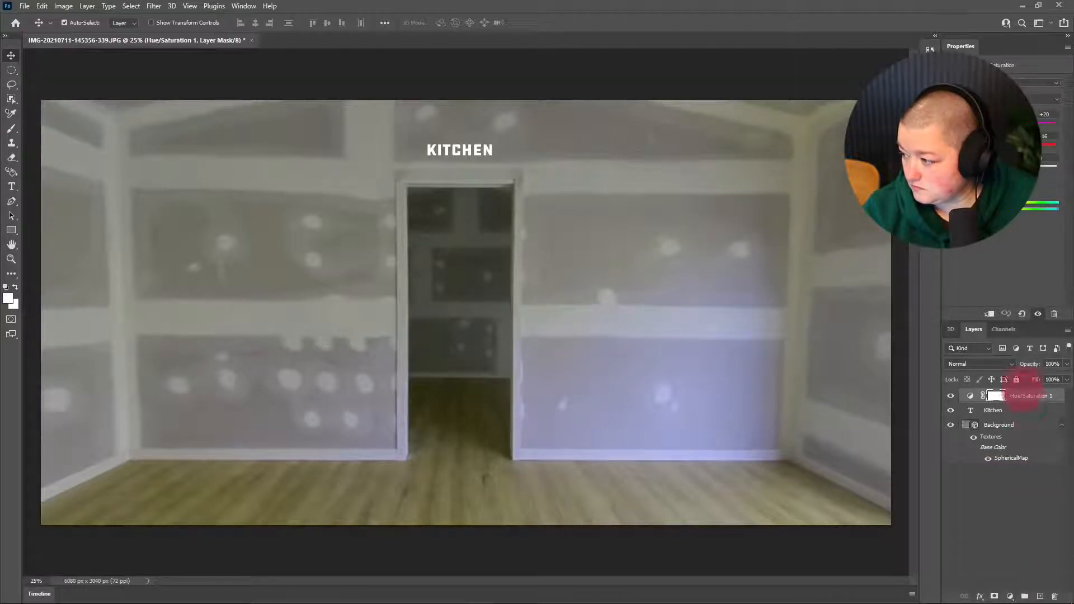
pyautogui.moveTo(1027, 394); pyautogui.dragTo(1056, 595)
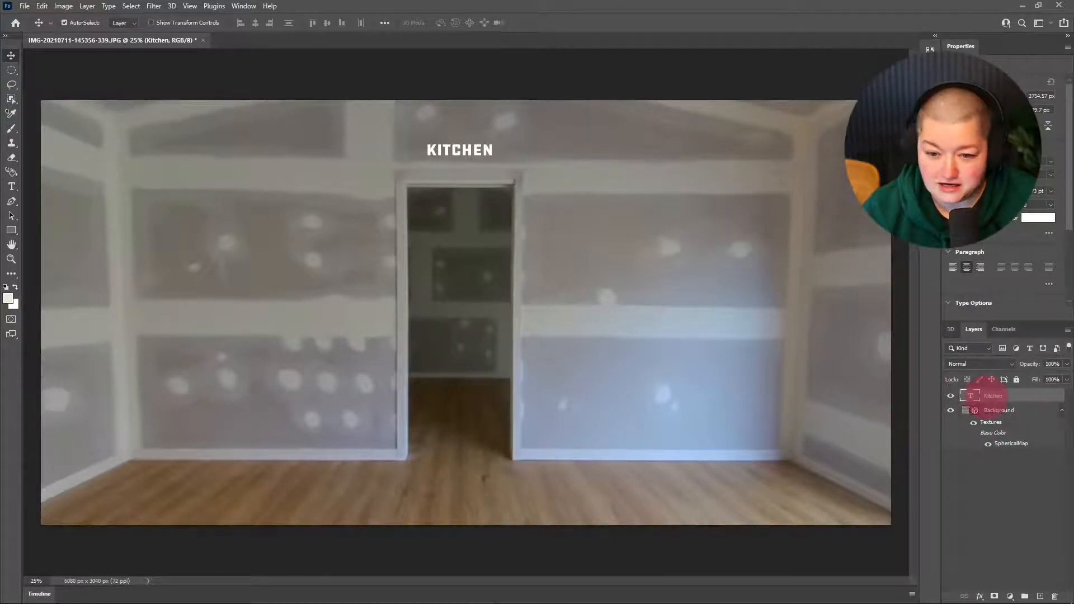
# Merge the Kitchen text layer down into the spherical panorama, and turn the view slightly to check the lettering
pyautogui.click(87, 6)
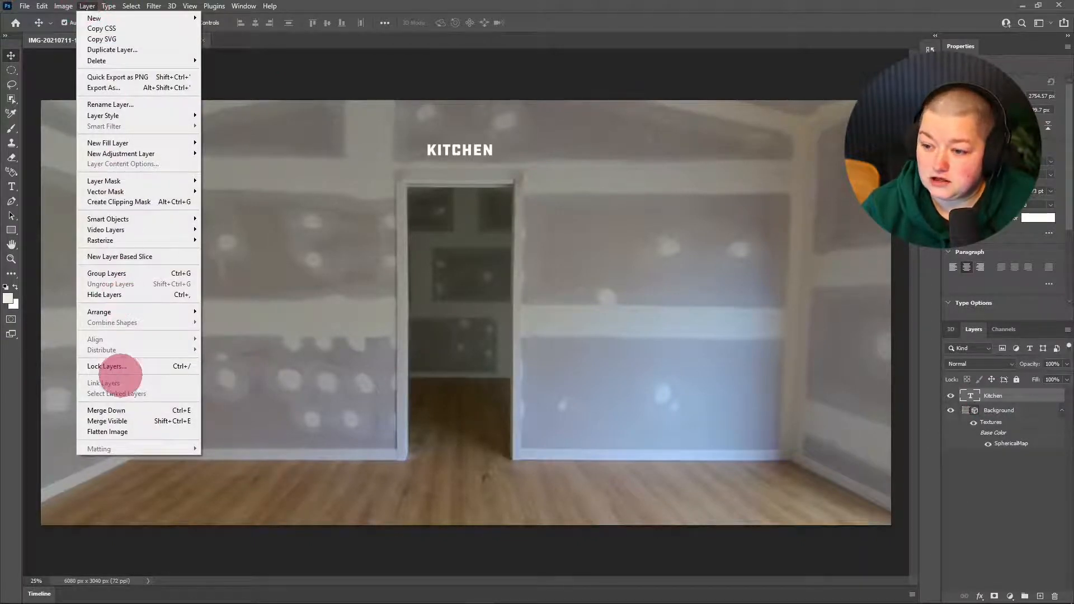
pyautogui.click(120, 410)
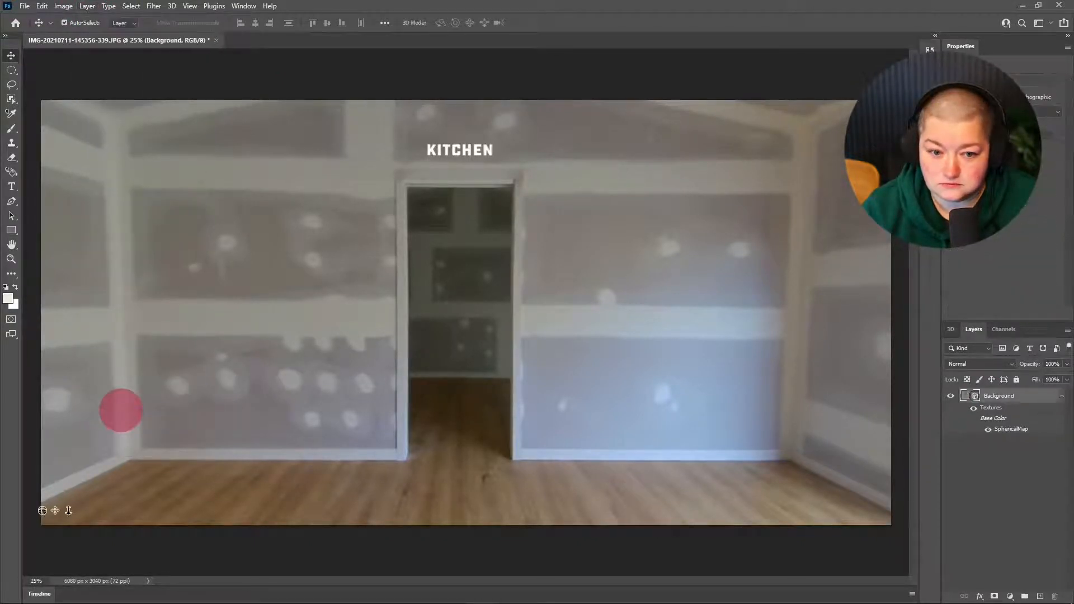
pyautogui.moveTo(432, 269)
pyautogui.mouseDown()
pyautogui.moveTo(422, 276)
pyautogui.moveTo(453, 262)
pyautogui.moveTo(504, 264)
pyautogui.moveTo(422, 269)
pyautogui.moveTo(435, 268)
pyautogui.mouseUp()
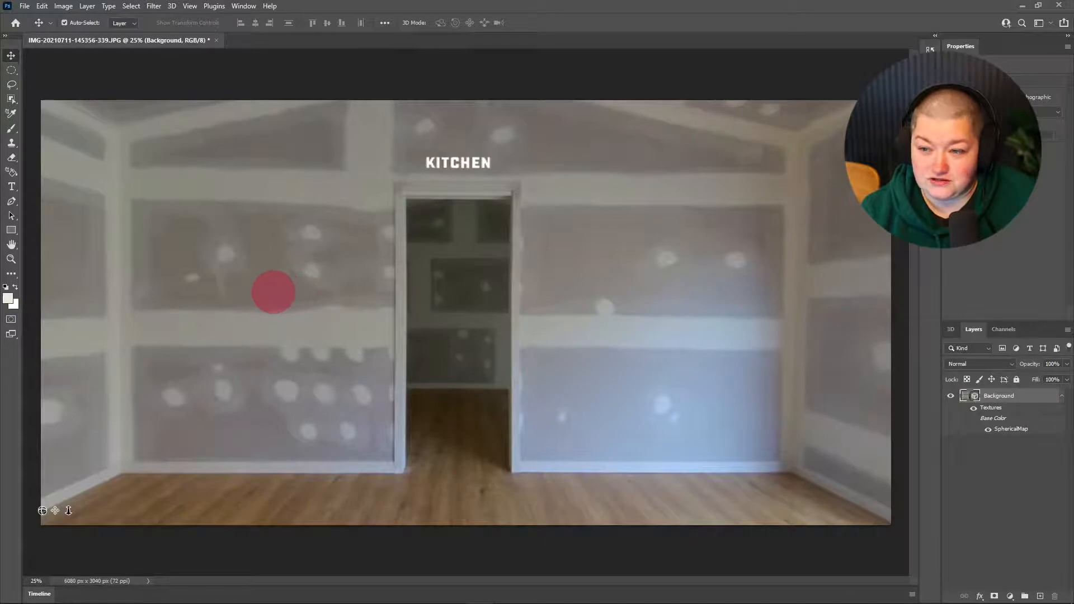
# Turn the panorama to the blank wall, and open the TV image pngarea.com_tv-screen-png-5610485 with its whole canvas selected
pyautogui.moveTo(273, 292)
pyautogui.mouseDown()
pyautogui.moveTo(557, 302)
pyautogui.moveTo(576, 290)
pyautogui.moveTo(527, 307)
pyautogui.mouseUp()
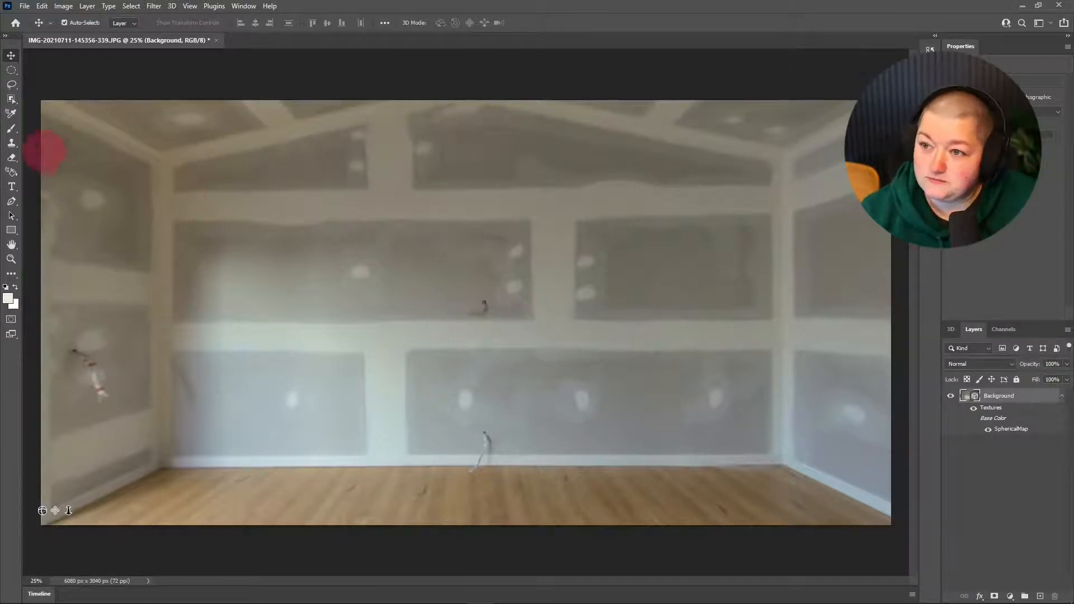
pyautogui.click(24, 7)
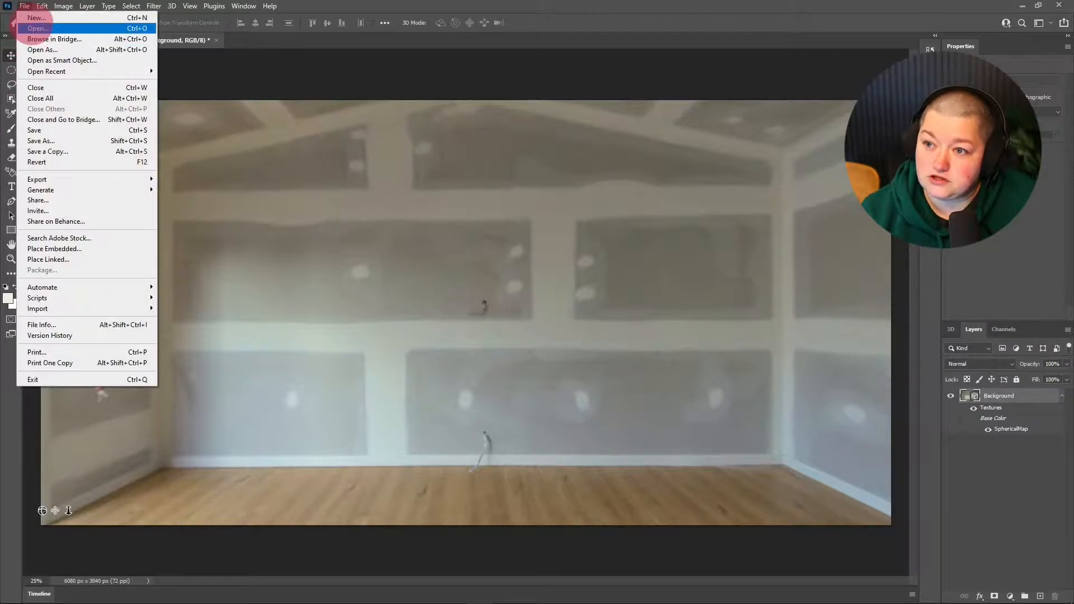
pyautogui.click(37, 28)
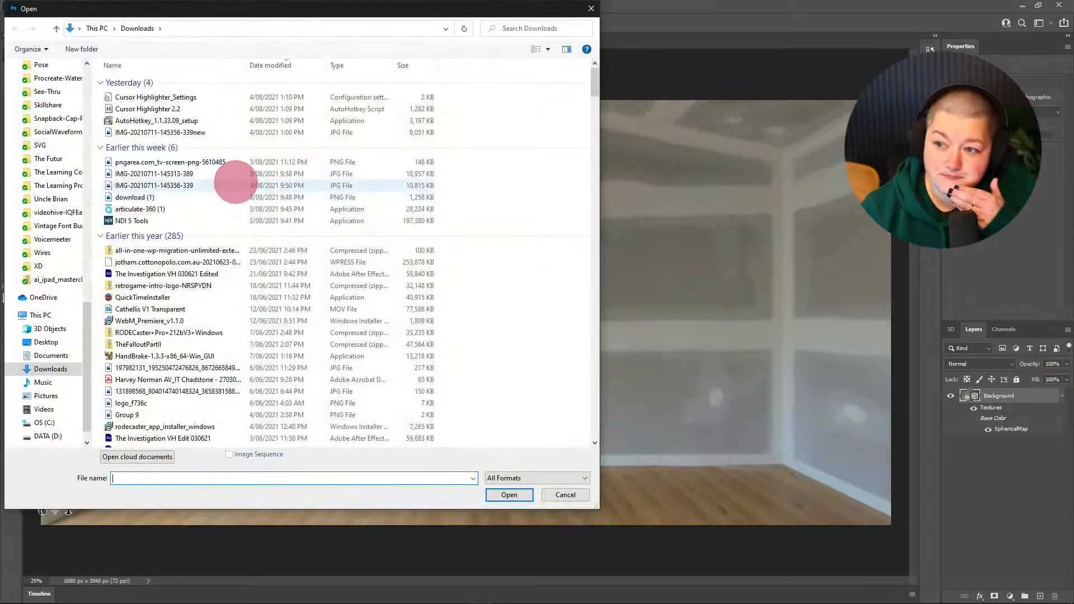
pyautogui.doubleClick(233, 162)
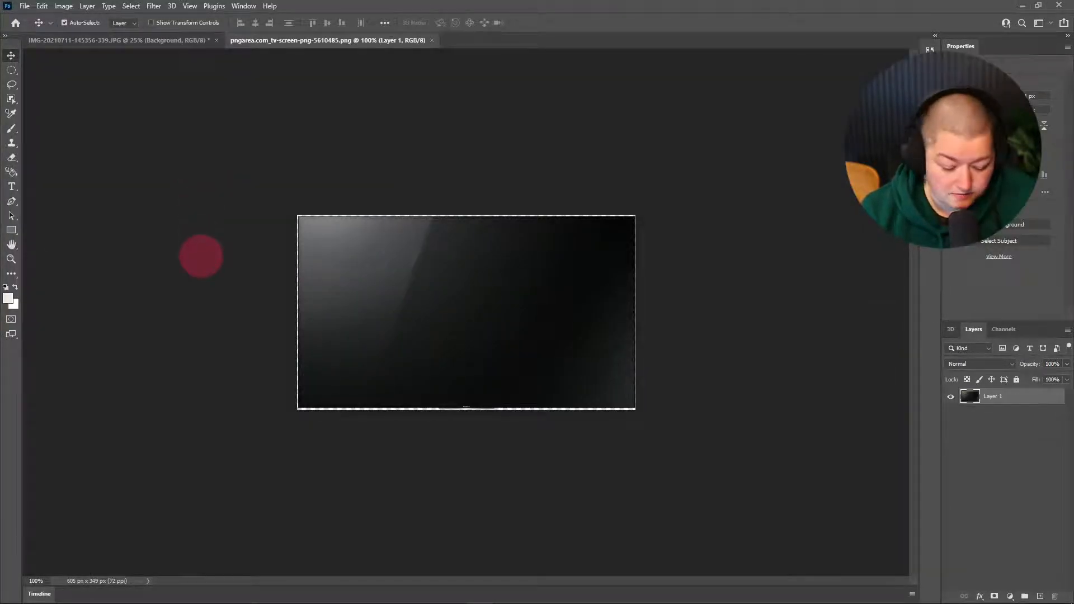
pyautogui.click(201, 257)
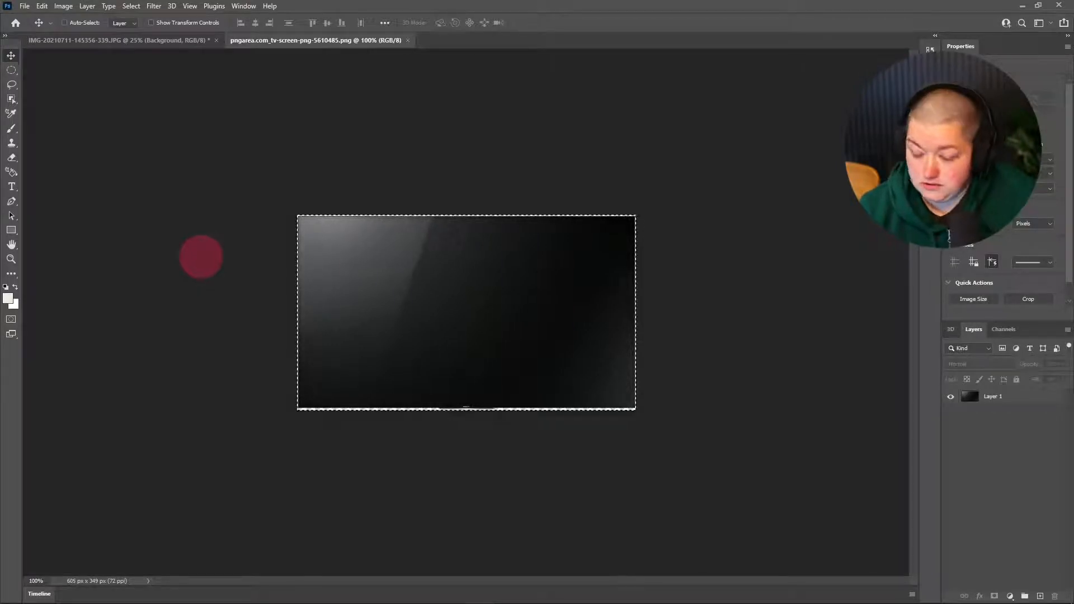
# Copy the TV screen image into the room photo, scale it to about 177%, and place it on the blank wall above the cable
pyautogui.press('ctrl')
pyautogui.click(156, 41)
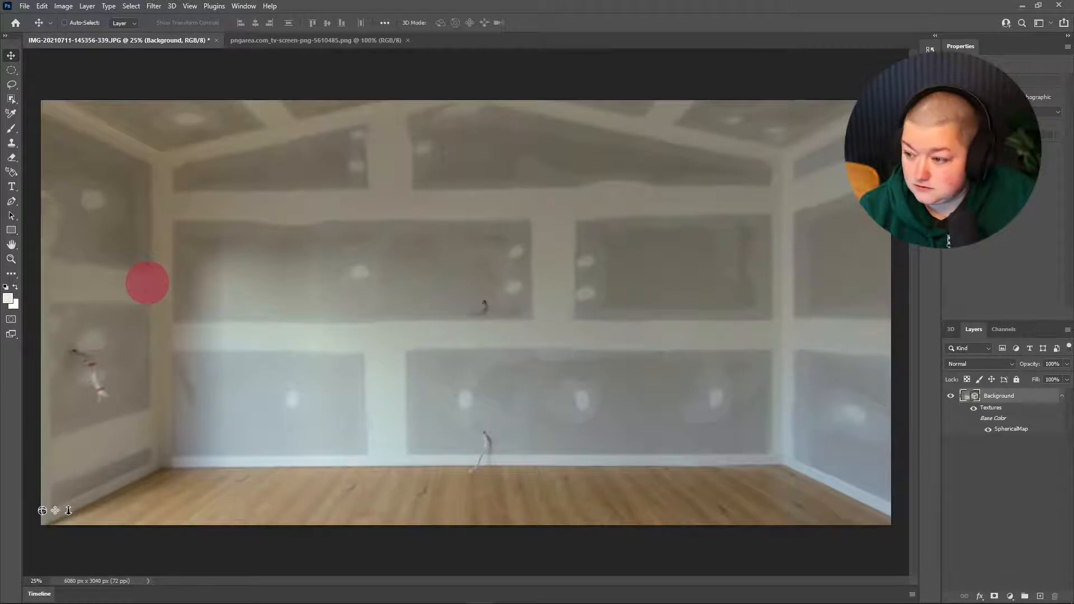
pyautogui.moveTo(68, 511); pyautogui.dragTo(68, 510)
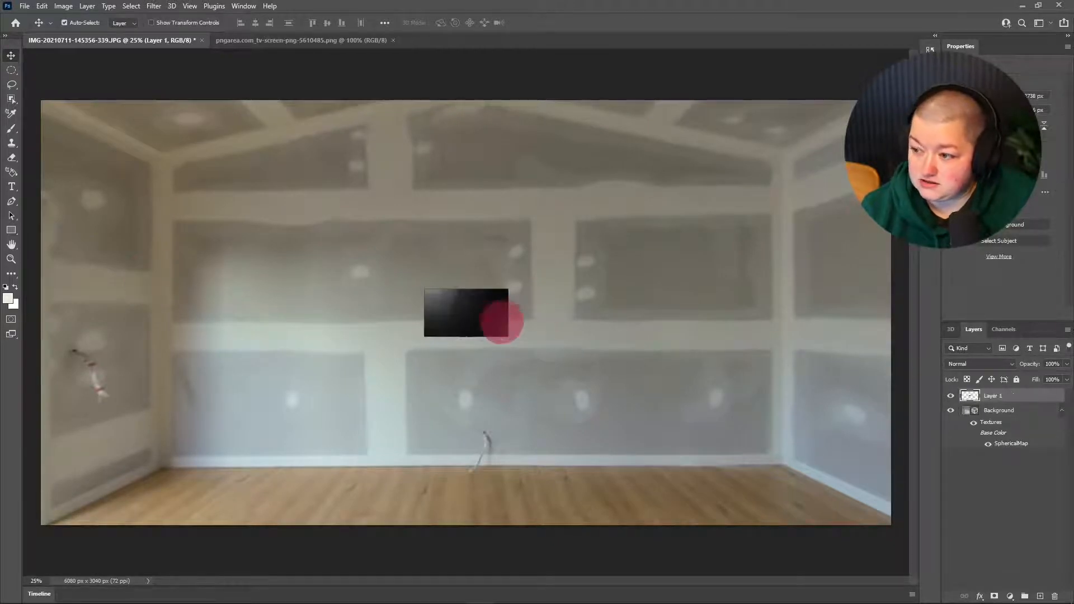
pyautogui.hotkey('ctrl', 't')
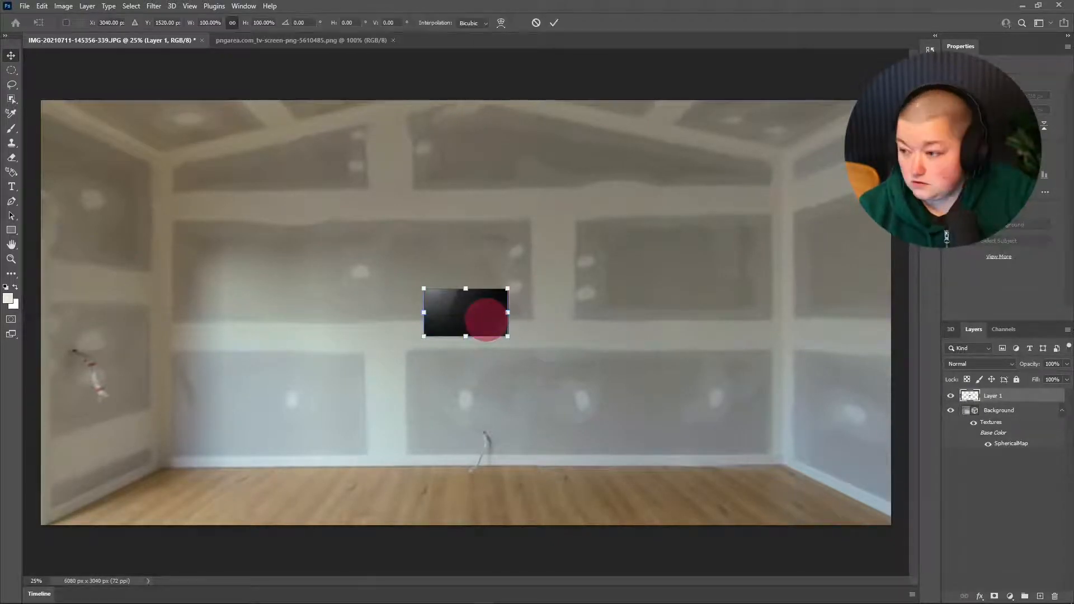
pyautogui.moveTo(507, 288); pyautogui.dragTo(576, 251)
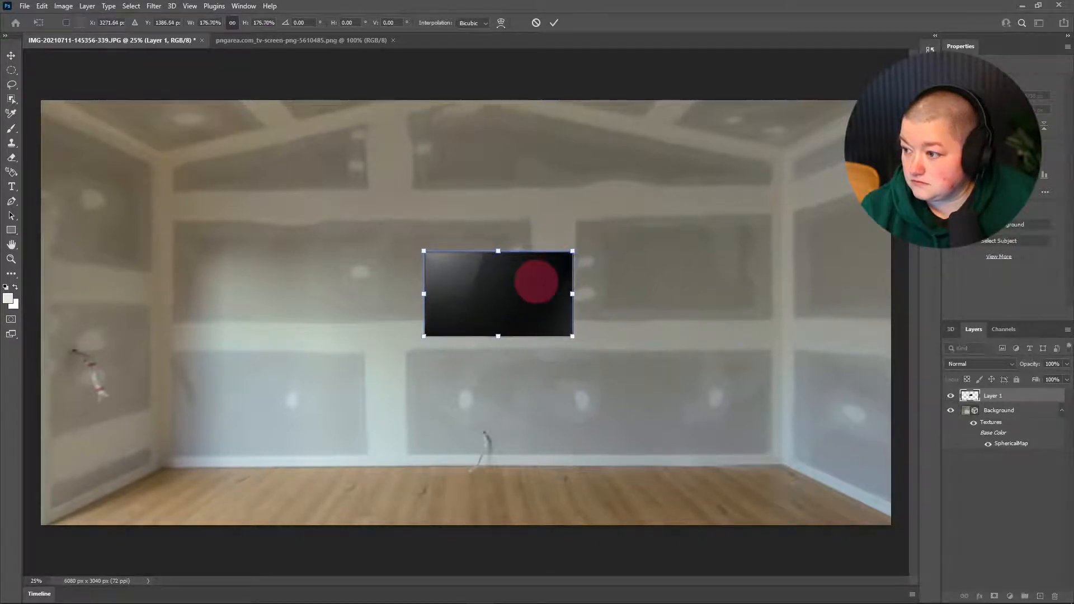
pyautogui.moveTo(532, 280); pyautogui.dragTo(490, 280)
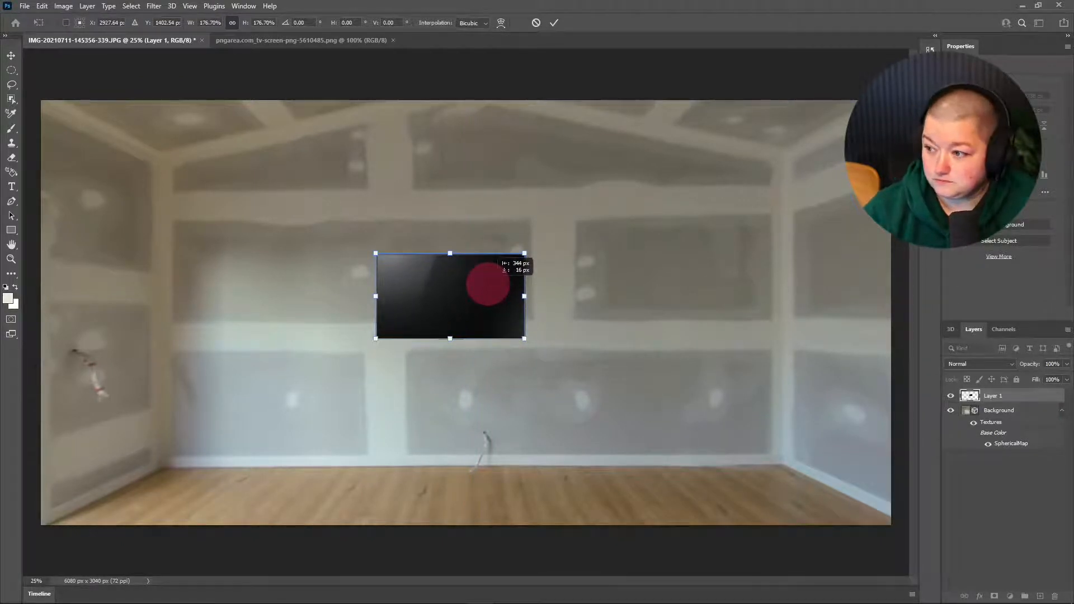
pyautogui.click(12, 55)
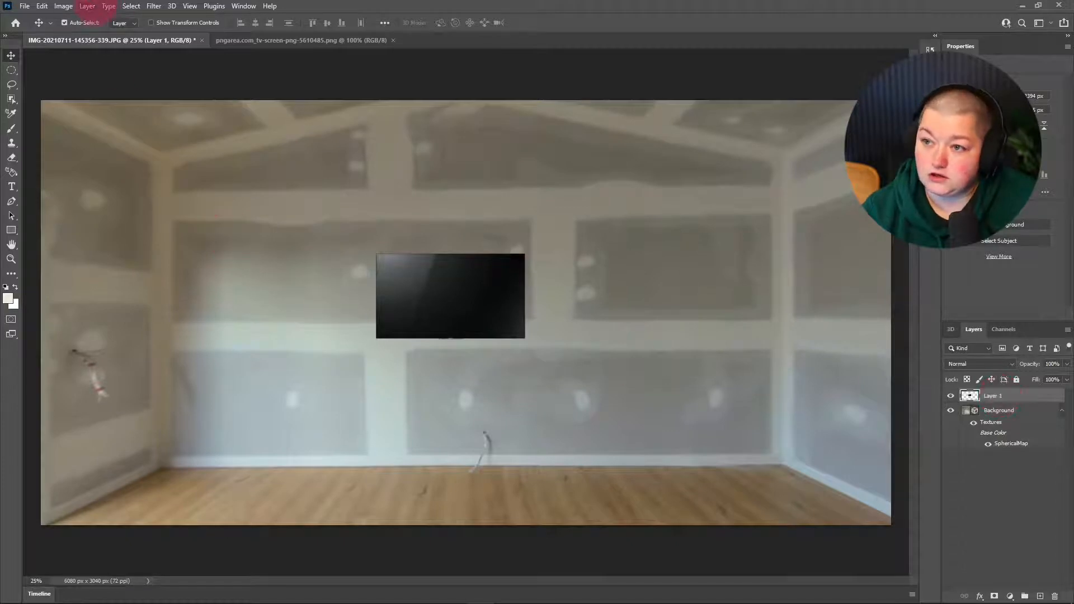
# Merge the TV layer down into the spherical panorama, and turn the view to the KITCHEN doorway and back to check it
pyautogui.click(87, 5)
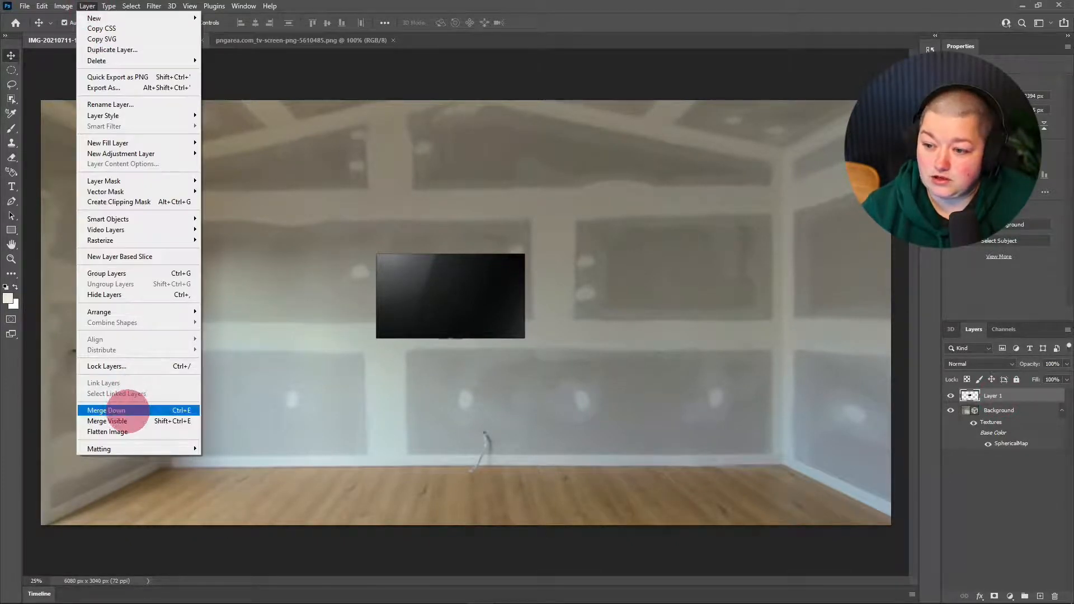
pyautogui.click(128, 411)
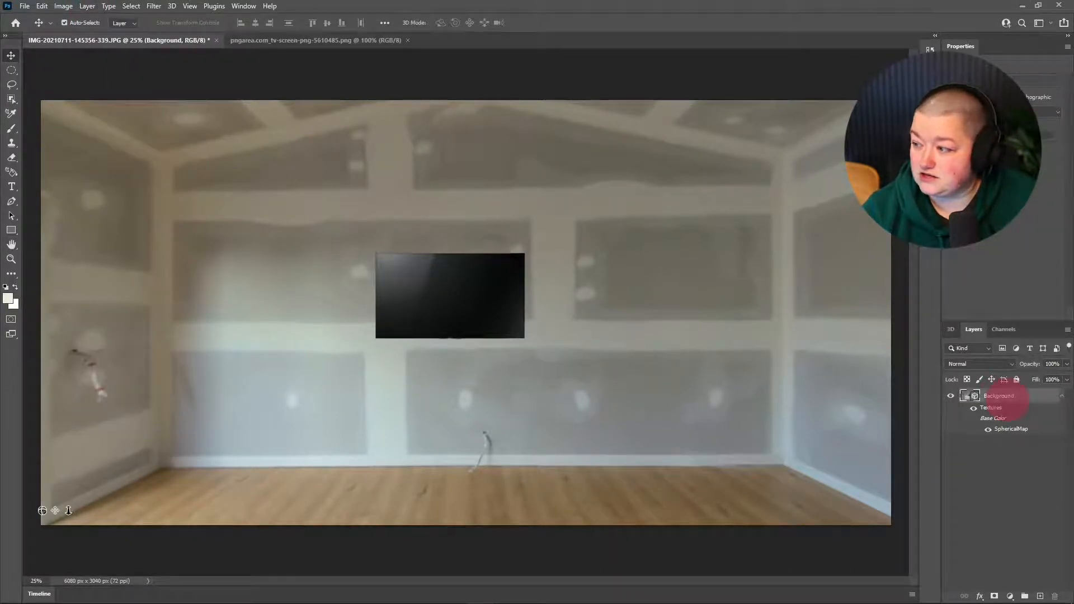
pyautogui.moveTo(637, 388); pyautogui.dragTo(341, 389)
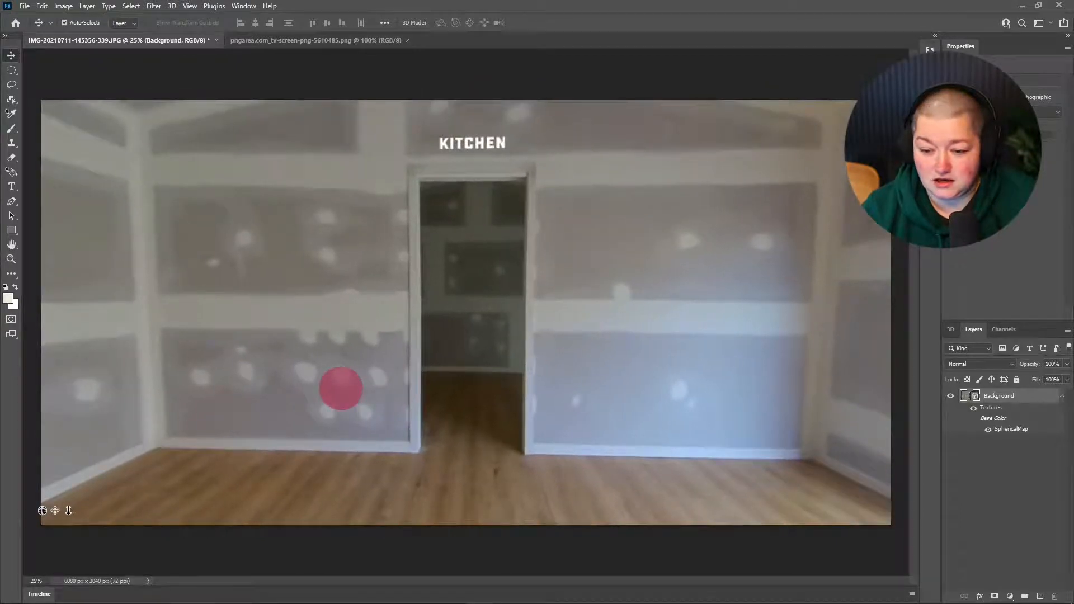
pyautogui.moveTo(341, 389); pyautogui.dragTo(437, 236)
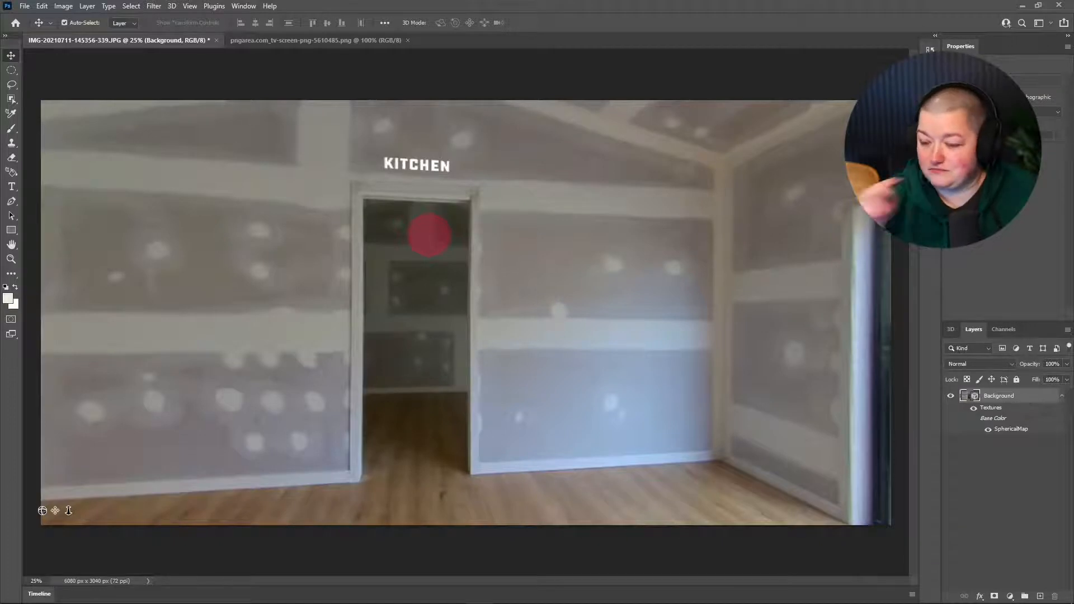
pyautogui.moveTo(430, 235); pyautogui.dragTo(156, 293)
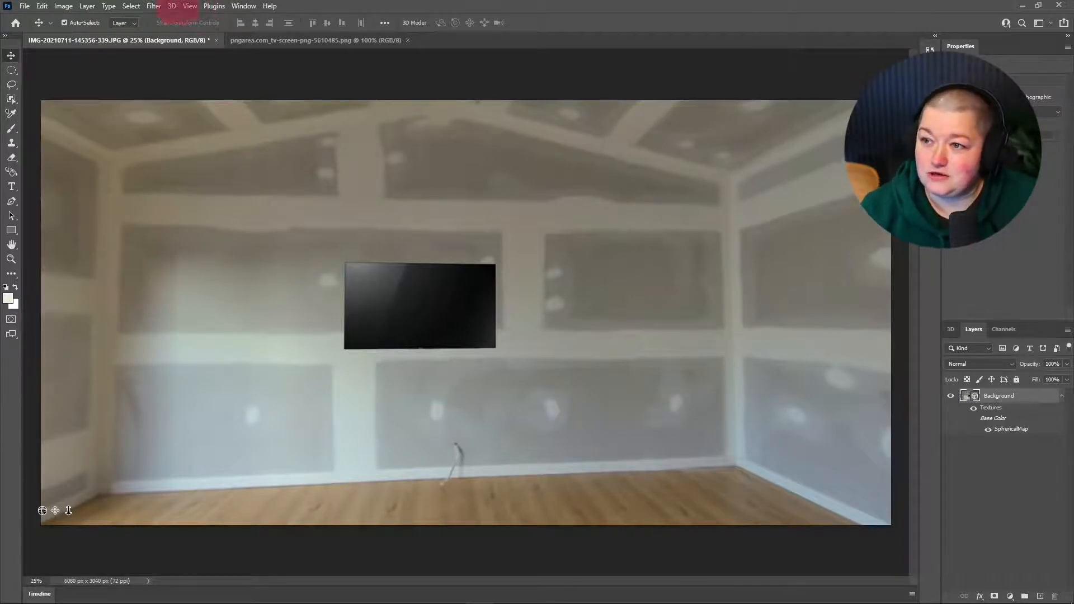
pyautogui.click(170, 7)
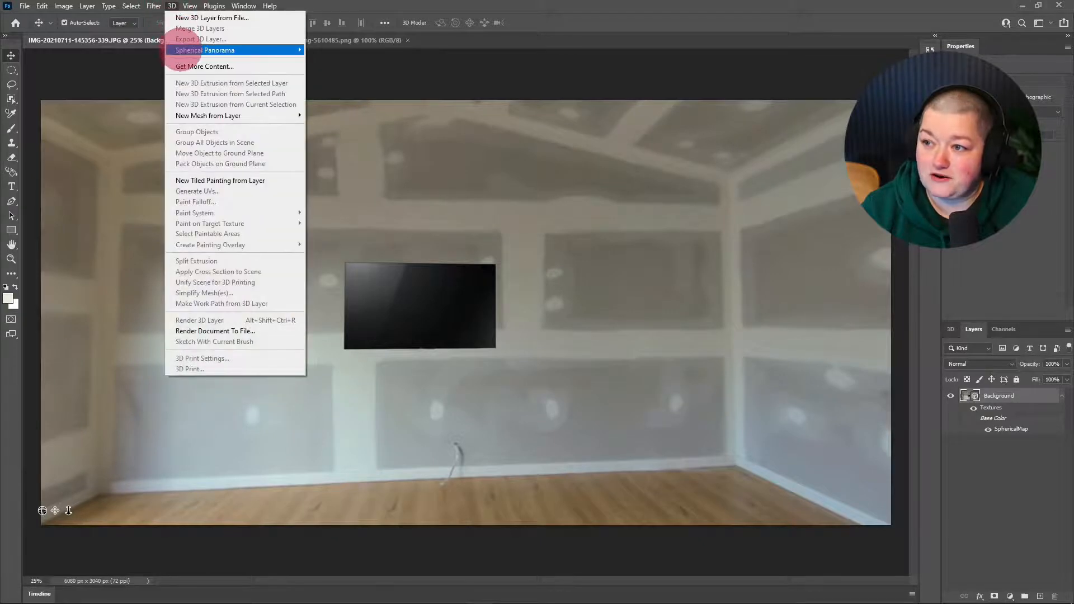
pyautogui.moveTo(180, 50)
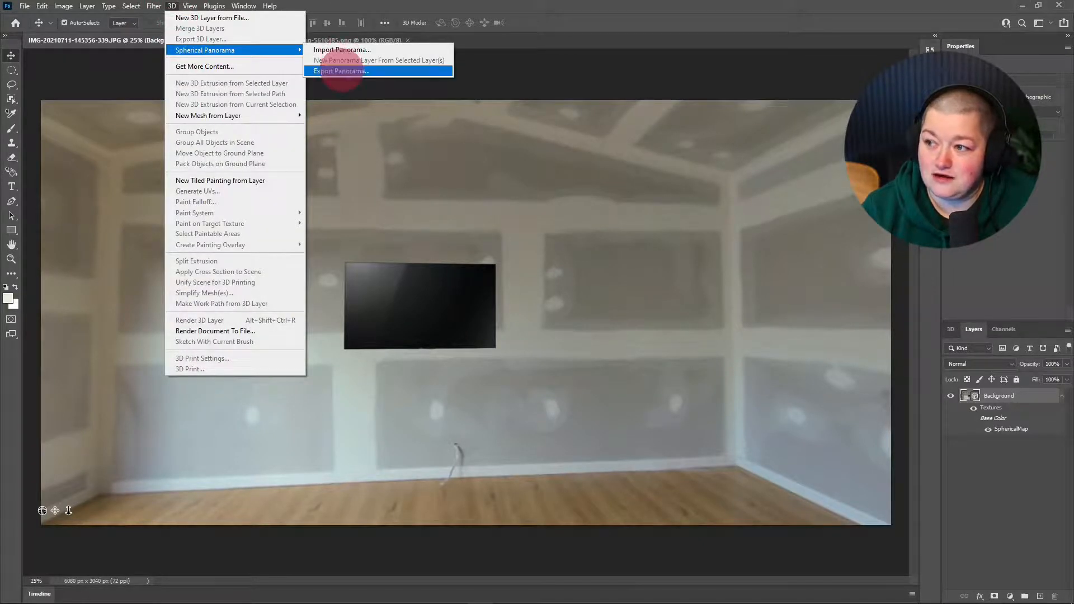
pyautogui.click(342, 71)
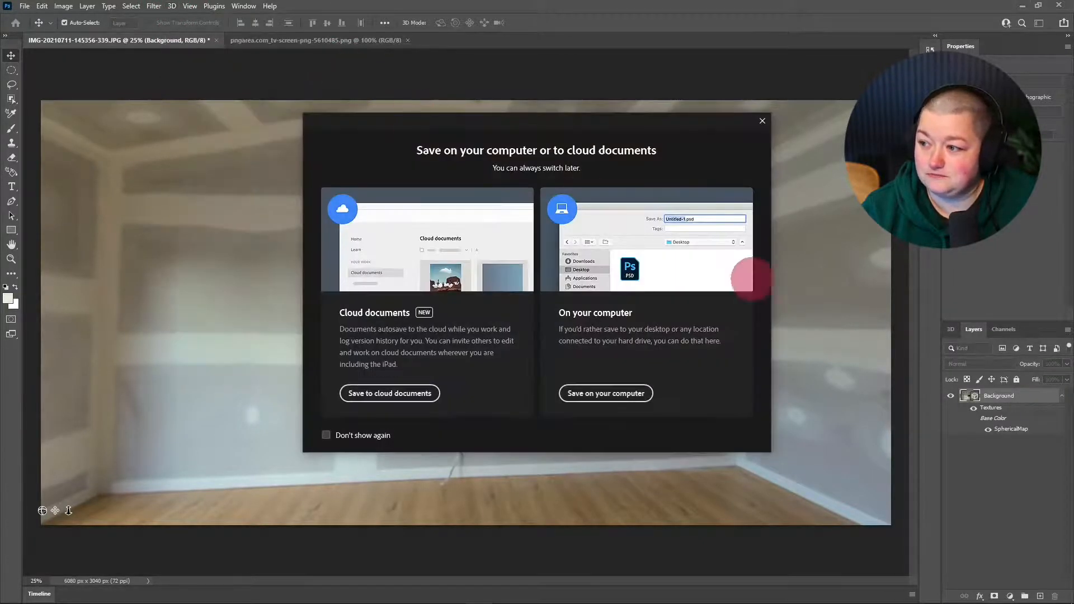
pyautogui.click(616, 390)
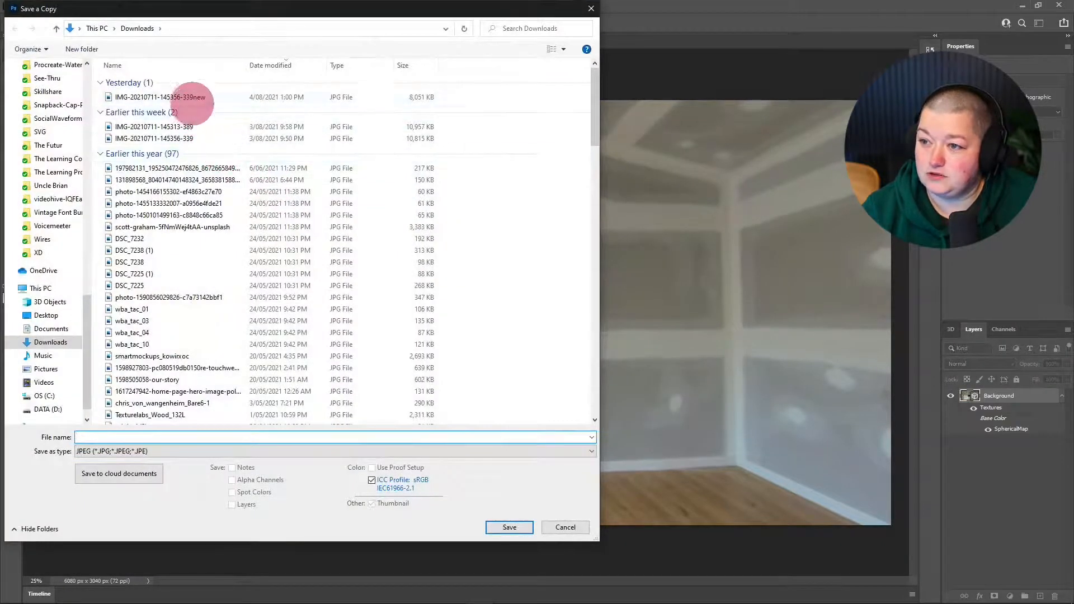
pyautogui.click(190, 97)
pyautogui.doubleClick(190, 97)
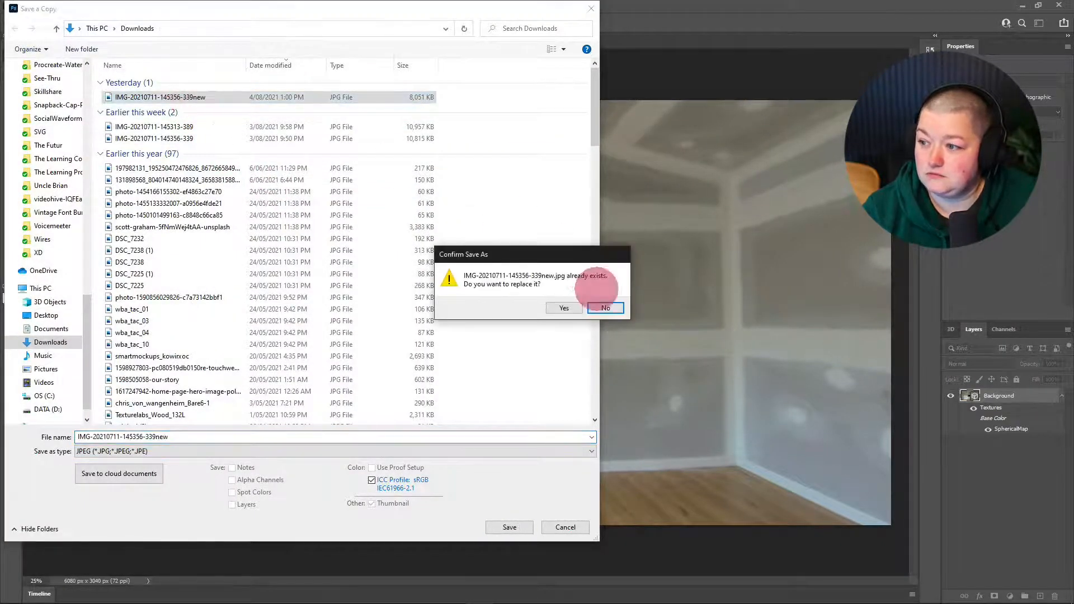
pyautogui.click(558, 307)
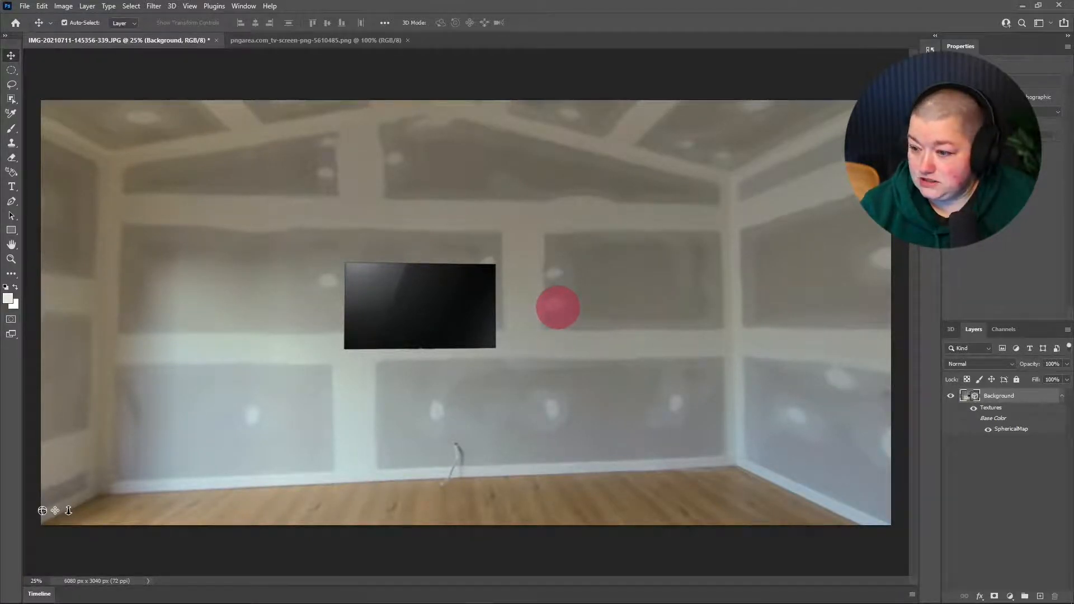
pyautogui.hotkey('alt', 'Tab')
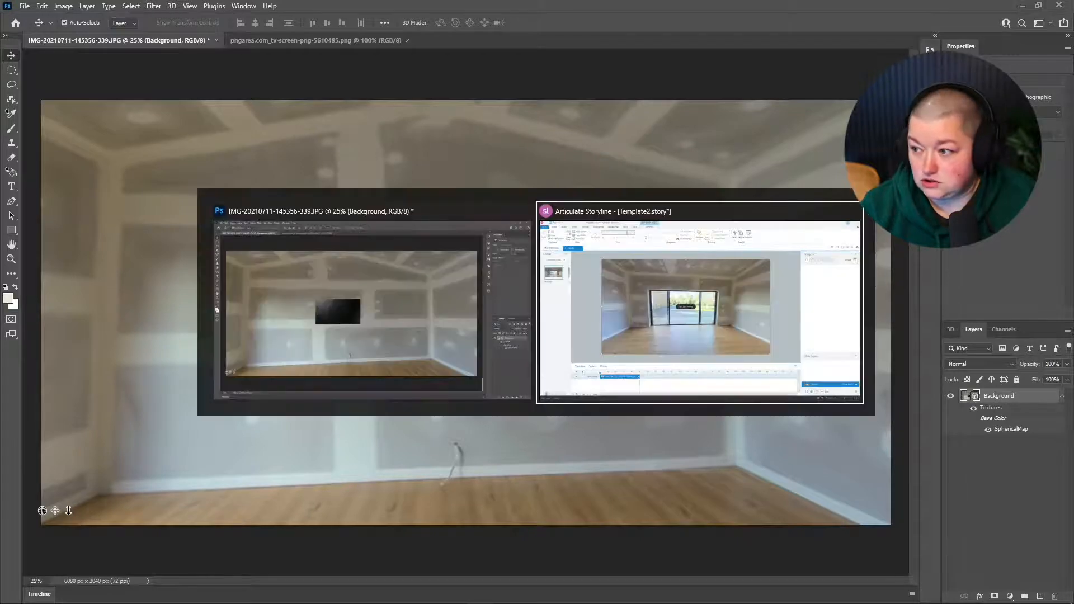
pyautogui.click(558, 307)
pyautogui.click(515, 239)
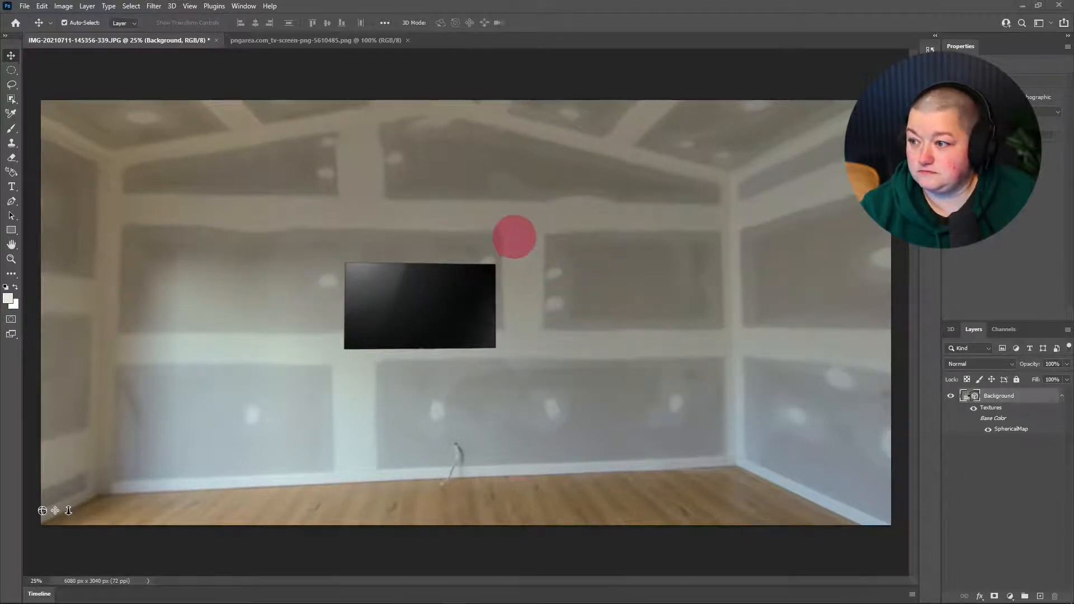
pyautogui.hotkey('alt', 'Tab')
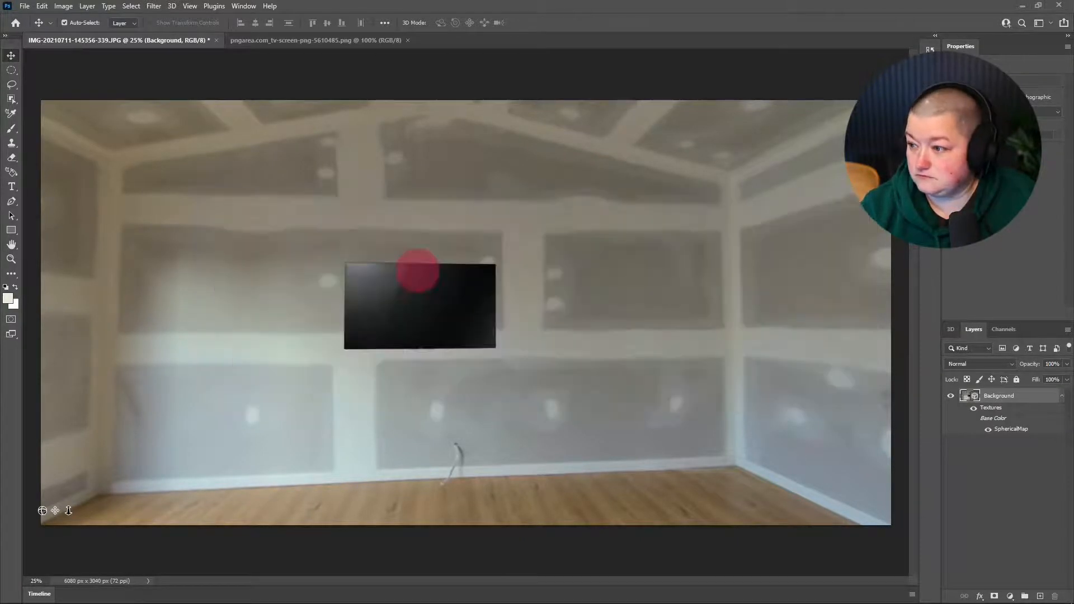
pyautogui.hotkey('alt', 'Tab')
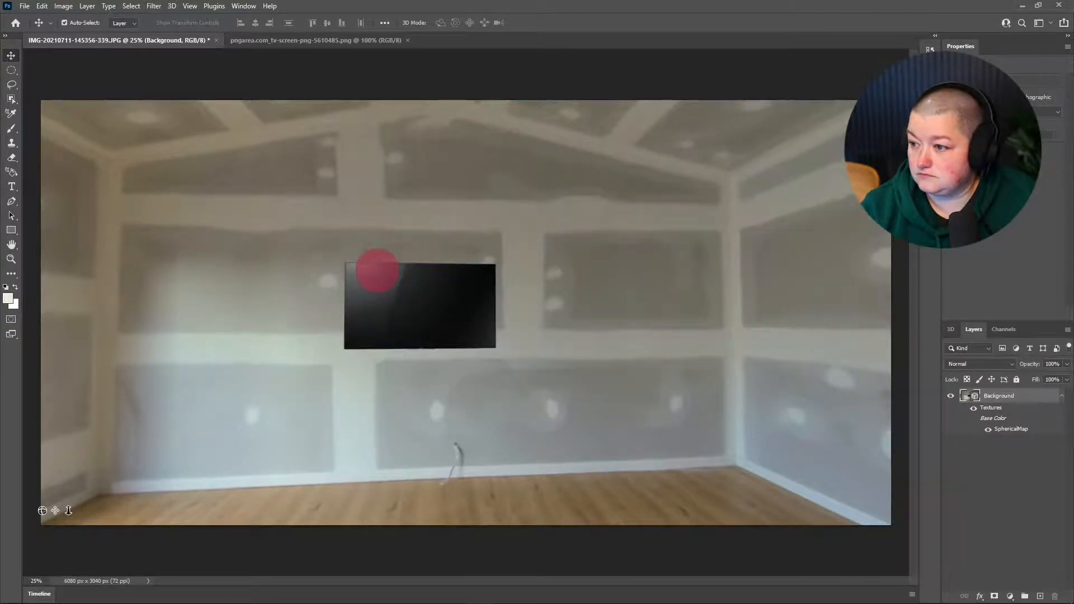
pyautogui.hotkey('alt', 'Tab')
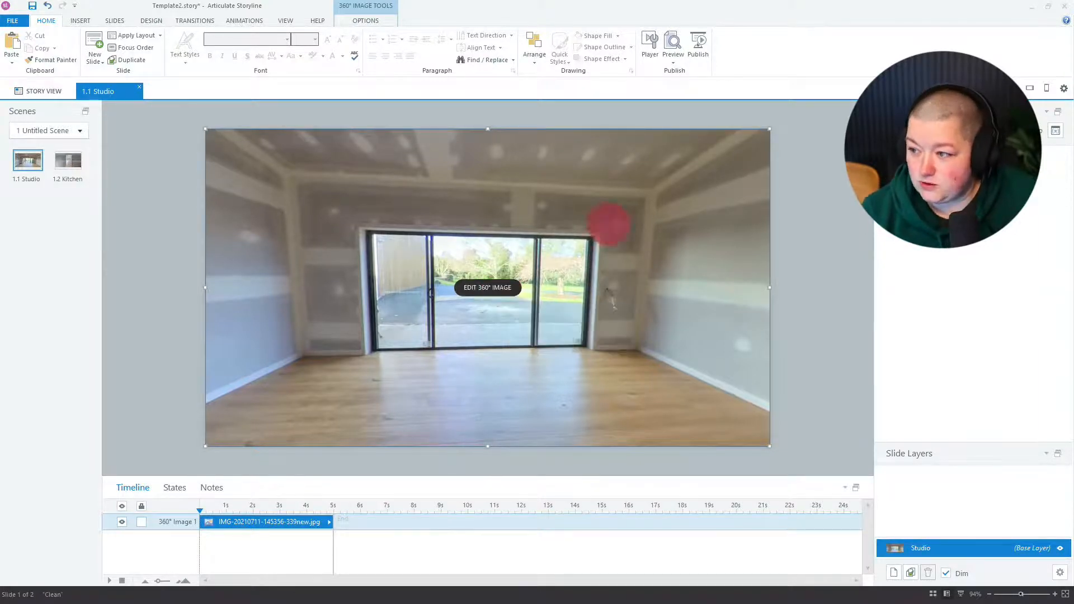
pyautogui.rightClick(565, 201)
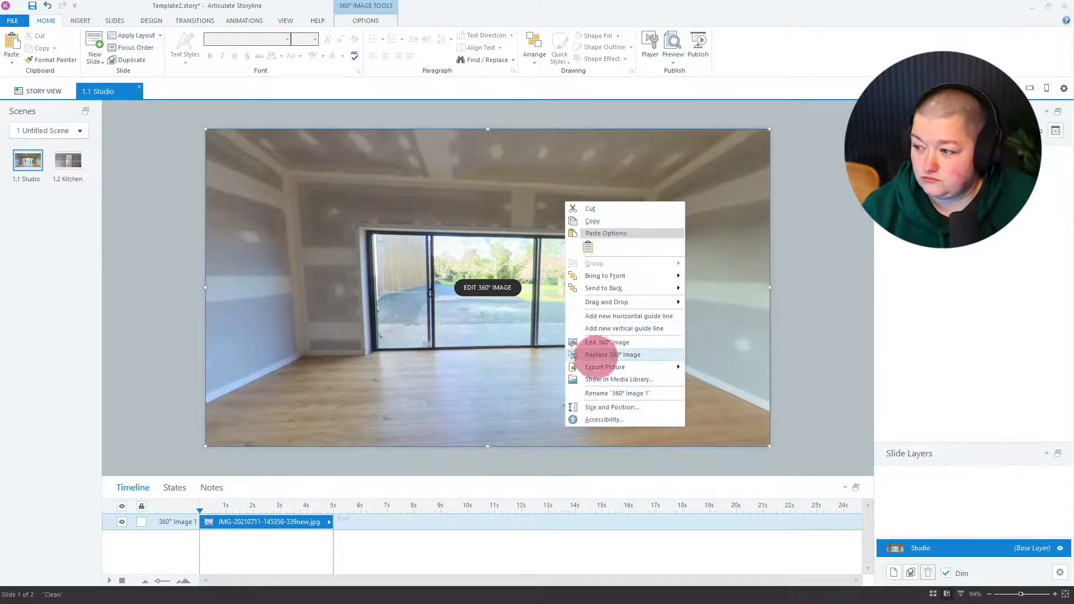
pyautogui.click(597, 355)
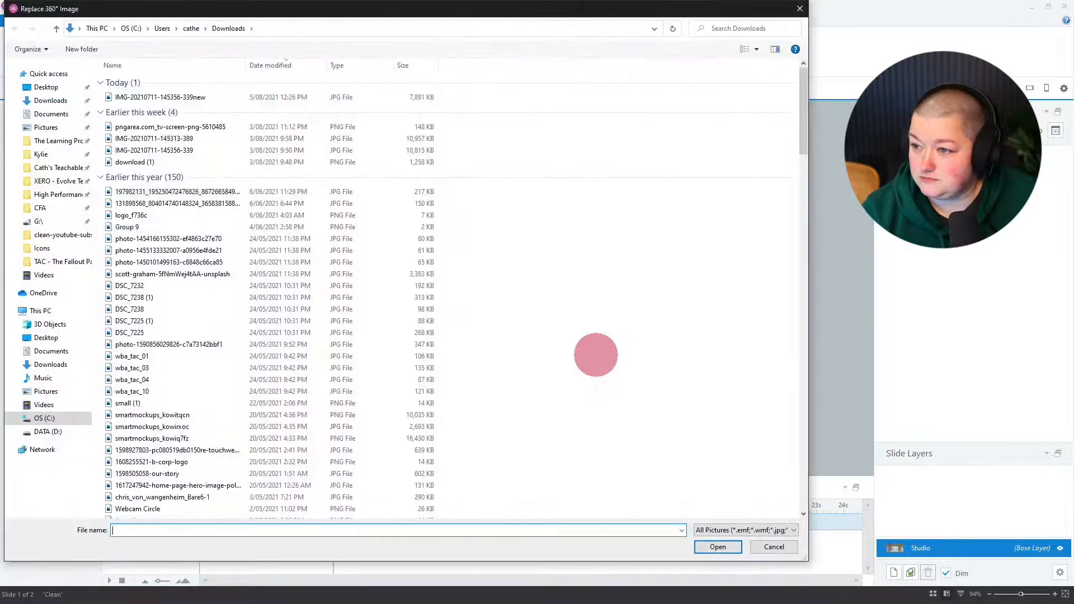
pyautogui.doubleClick(206, 94)
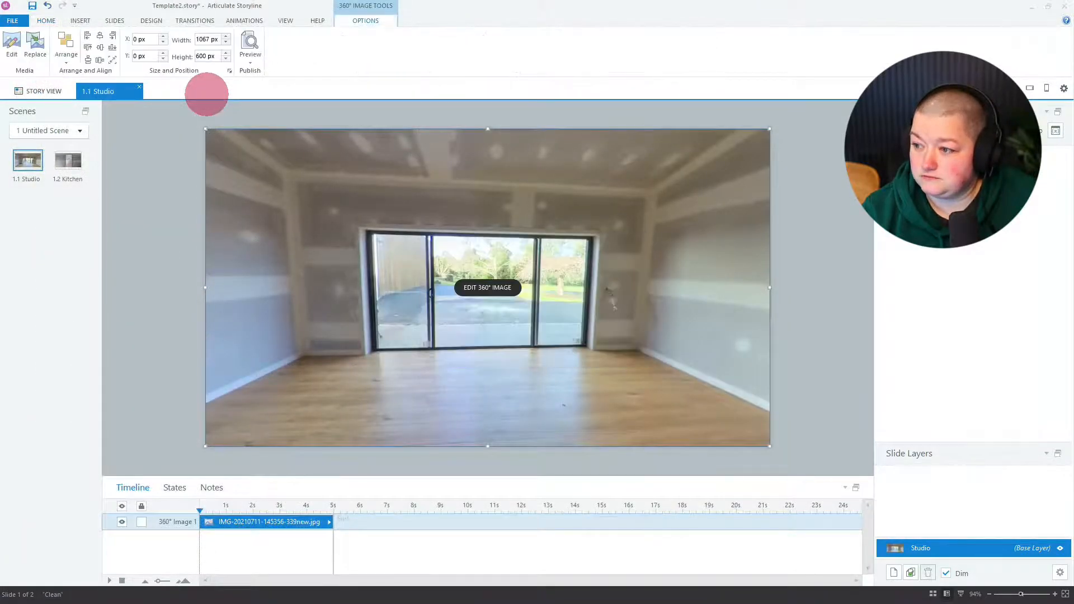
# Preview the Studio slide, look around at the TV, the KITCHEN lettering and their markers, and close the preview
pyautogui.click(250, 63)
pyautogui.click(261, 82)
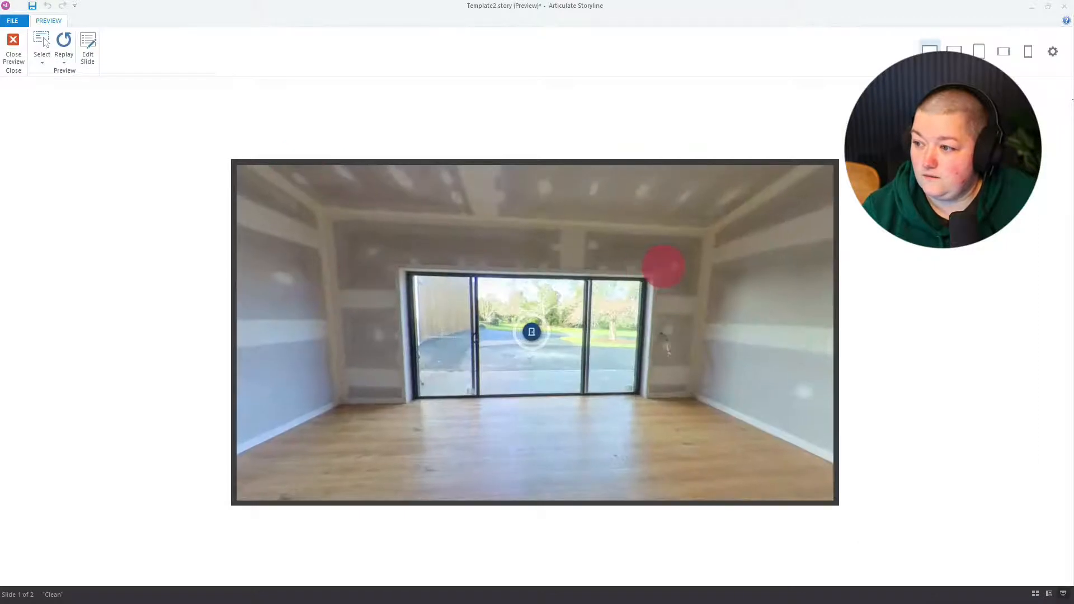
pyautogui.moveTo(663, 267); pyautogui.dragTo(235, 192)
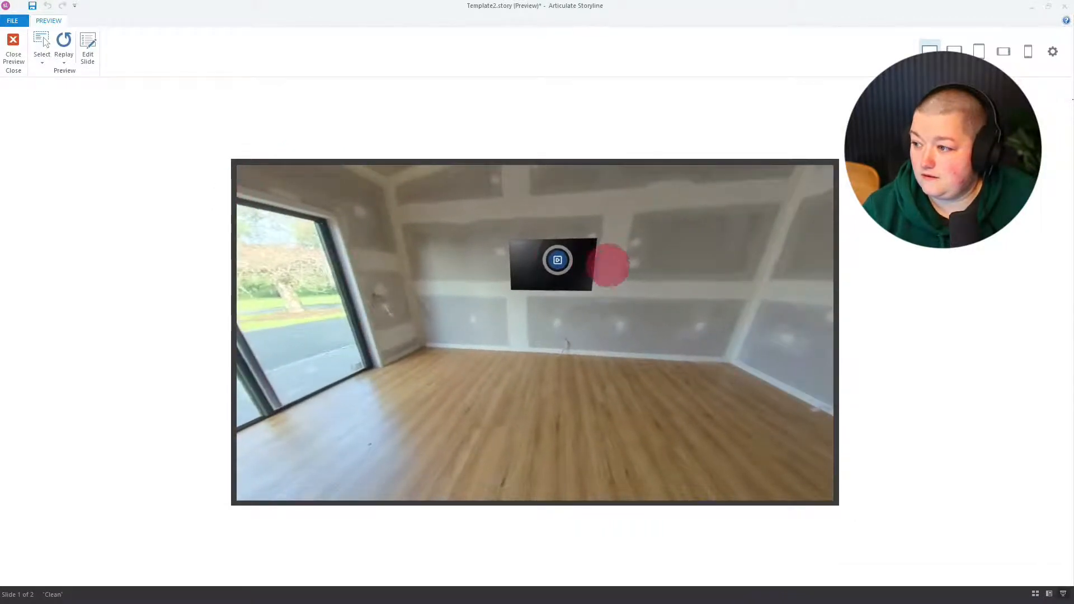
pyautogui.moveTo(556, 259); pyautogui.dragTo(472, 256)
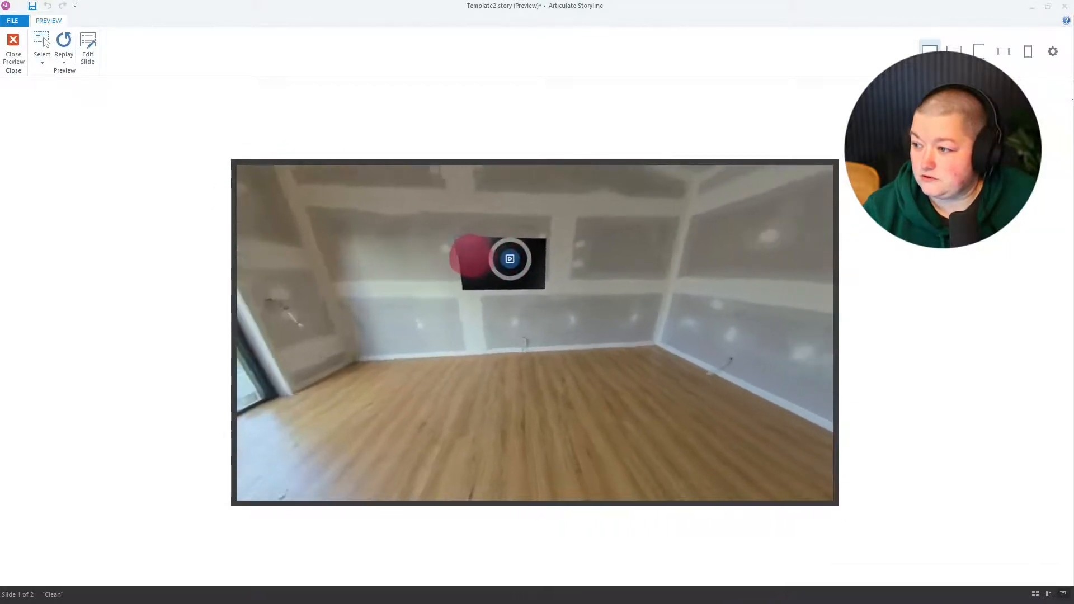
pyautogui.moveTo(684, 295); pyautogui.dragTo(429, 297)
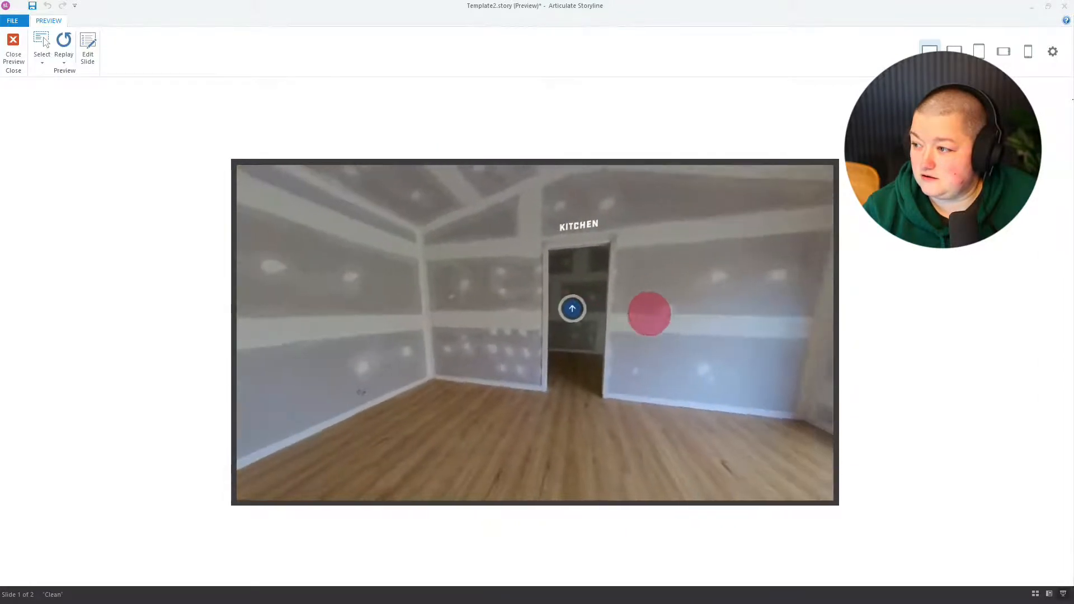
pyautogui.moveTo(649, 314); pyautogui.dragTo(571, 324)
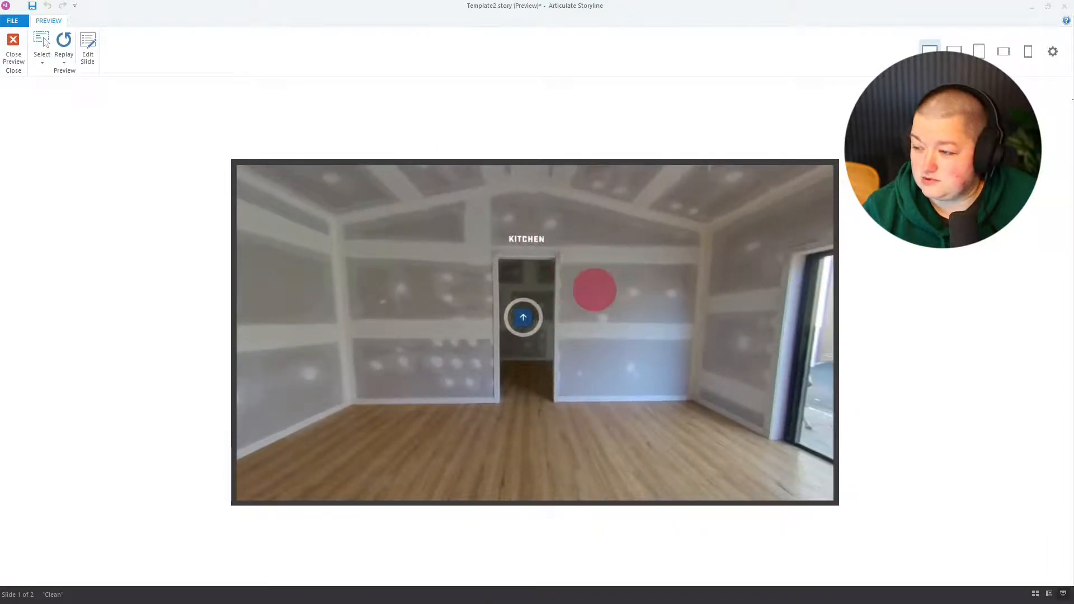
pyautogui.moveTo(288, 410); pyautogui.dragTo(319, 410)
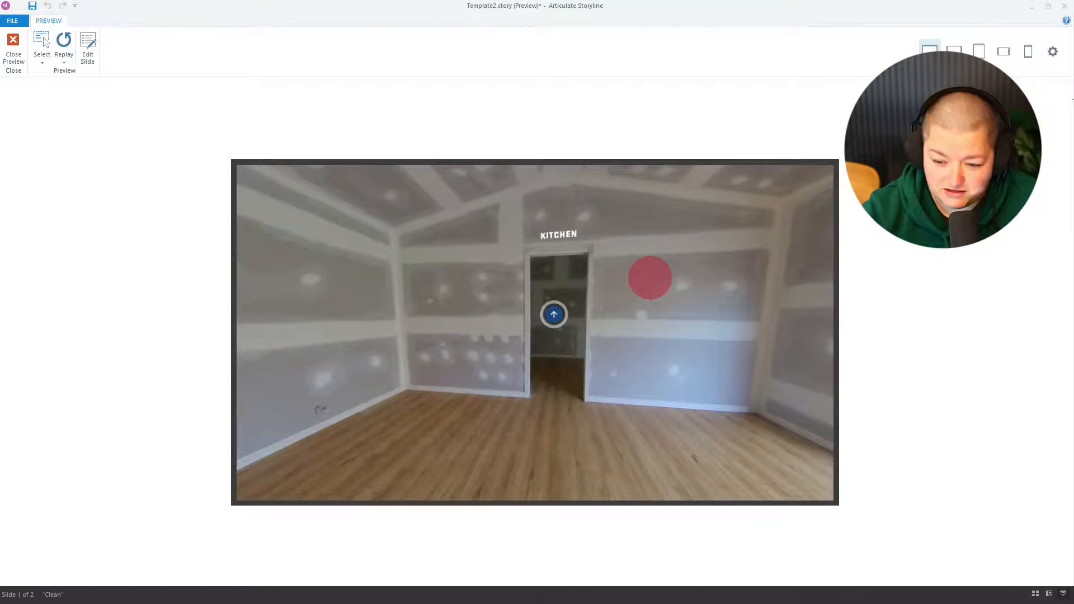
pyautogui.moveTo(619, 300)
pyautogui.mouseDown()
pyautogui.moveTo(533, 264)
pyautogui.moveTo(412, 365)
pyautogui.moveTo(617, 315)
pyautogui.mouseUp()
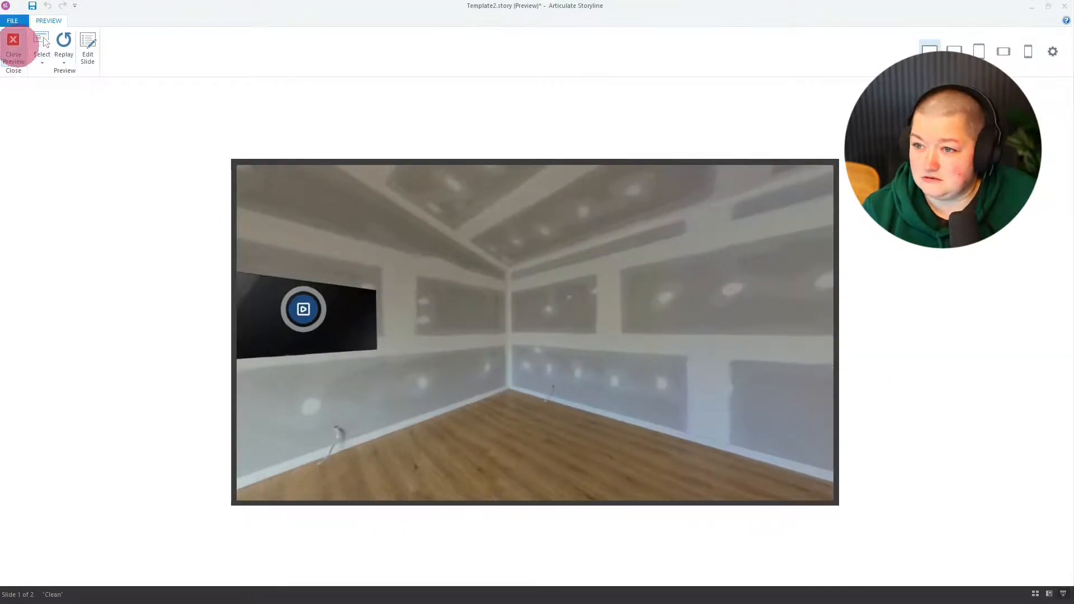
pyautogui.click(13, 37)
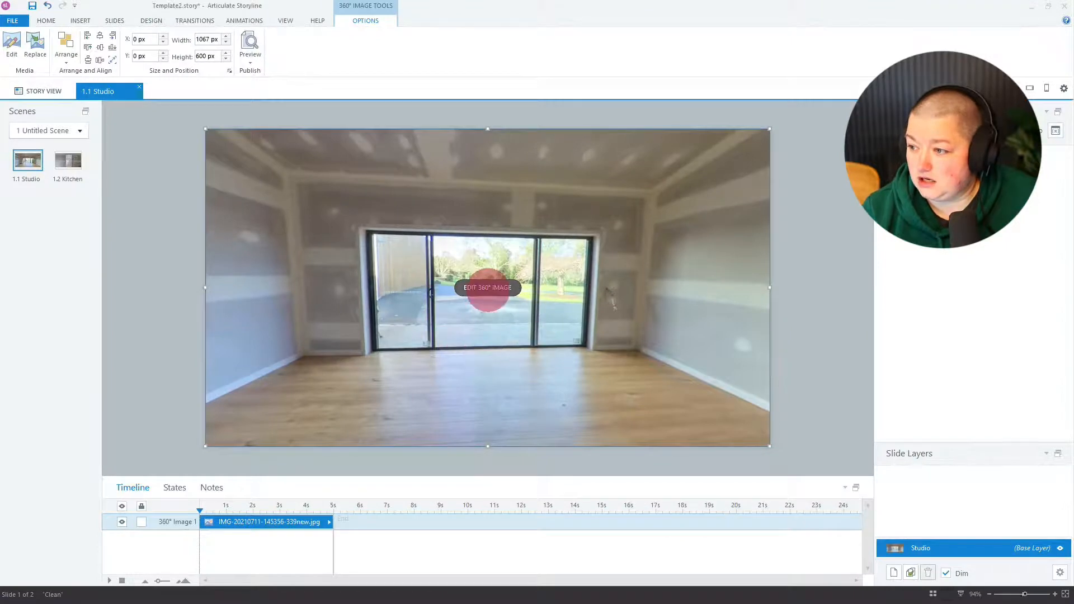
# Open the Studio 360° image for editing and move the Television marker to the TV's lower right corner
pyautogui.click(487, 288)
pyautogui.moveTo(724, 324); pyautogui.dragTo(402, 281)
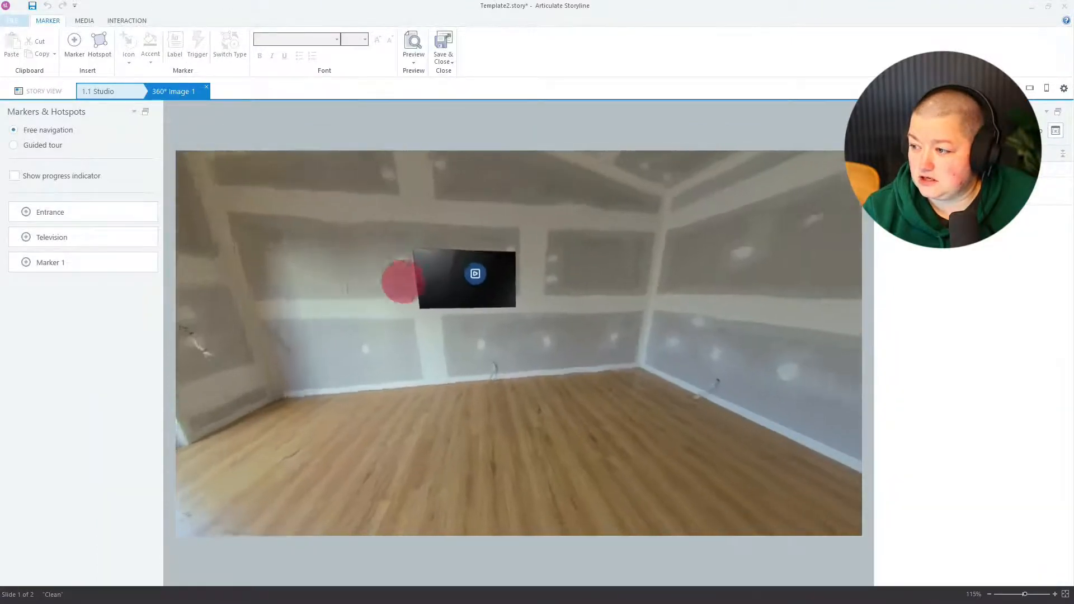
pyautogui.moveTo(480, 264)
pyautogui.mouseDown()
pyautogui.moveTo(441, 300)
pyautogui.moveTo(517, 298)
pyautogui.mouseUp()
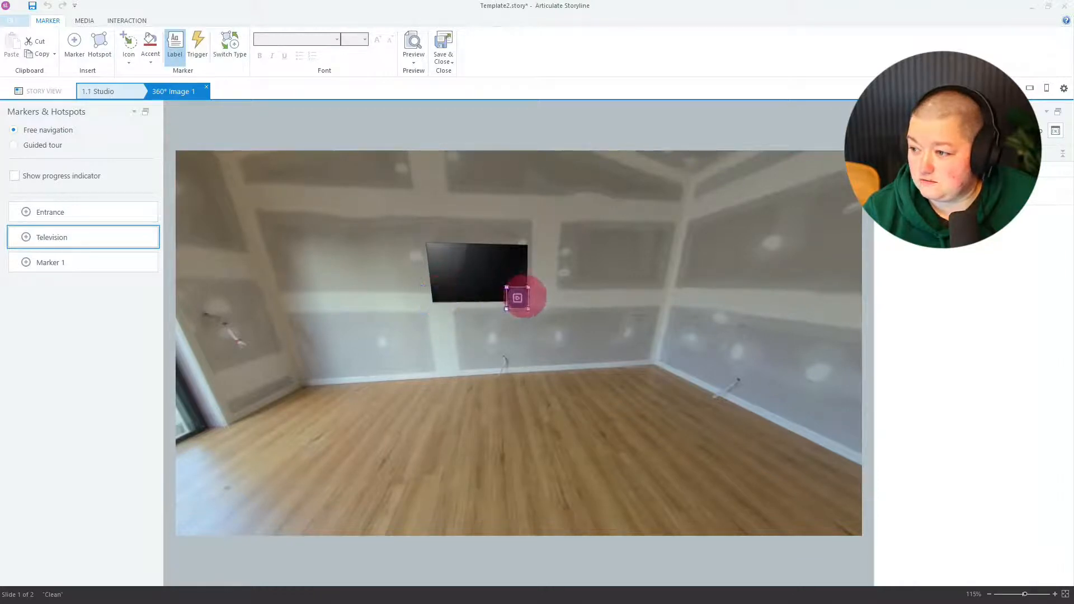
# Check the marker positions by the TV and under the KITCHEN lettering, and save and close the 360° image editor
pyautogui.click(581, 356)
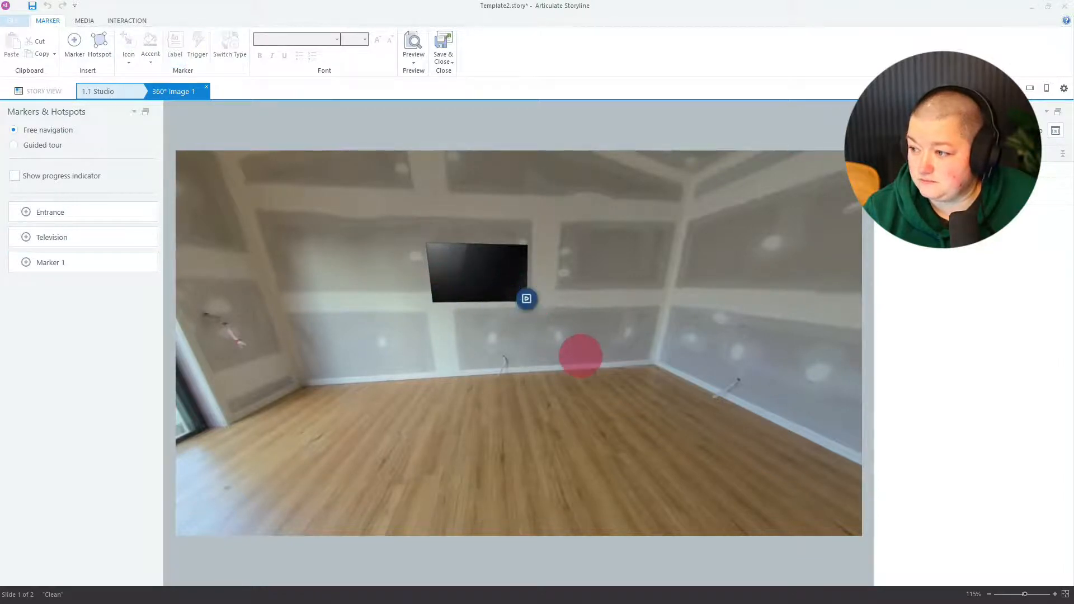
pyautogui.moveTo(580, 355)
pyautogui.mouseDown()
pyautogui.moveTo(305, 360)
pyautogui.moveTo(522, 321)
pyautogui.moveTo(571, 297)
pyautogui.mouseUp()
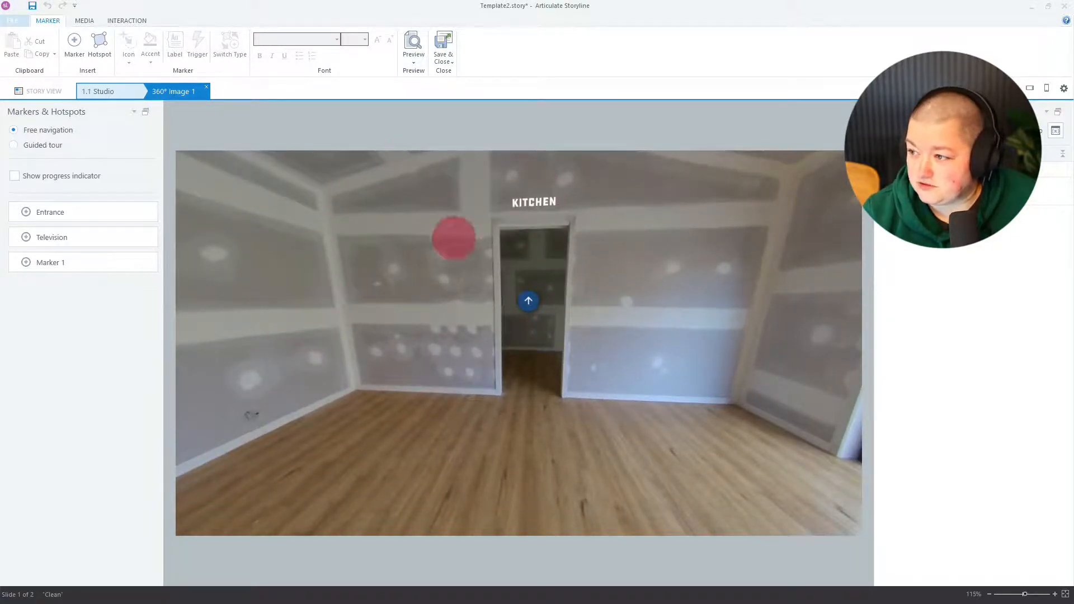
pyautogui.moveTo(403, 314); pyautogui.dragTo(262, 368)
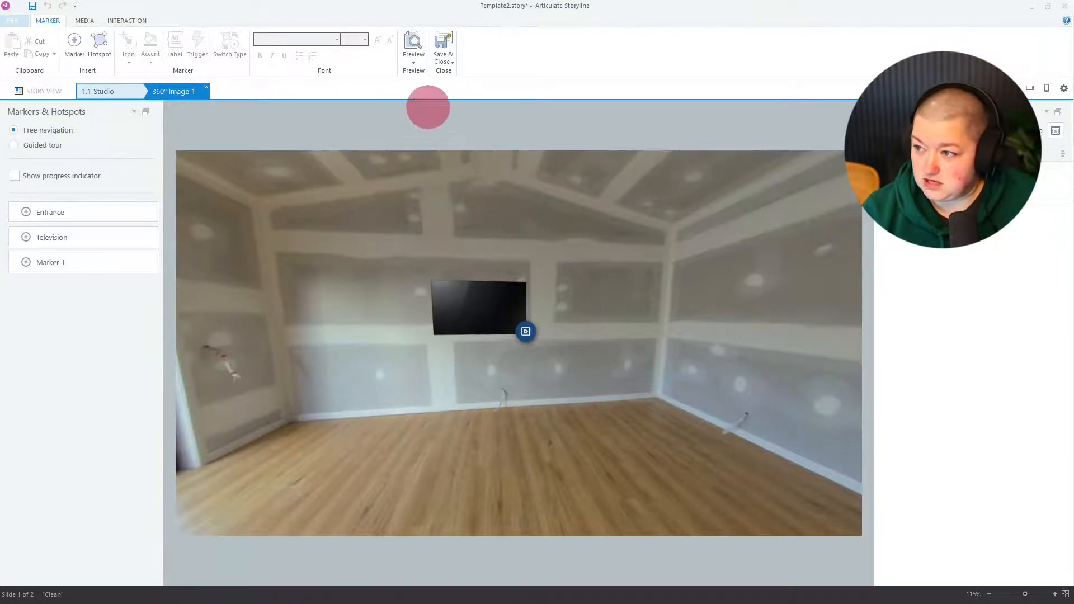
pyautogui.click(444, 41)
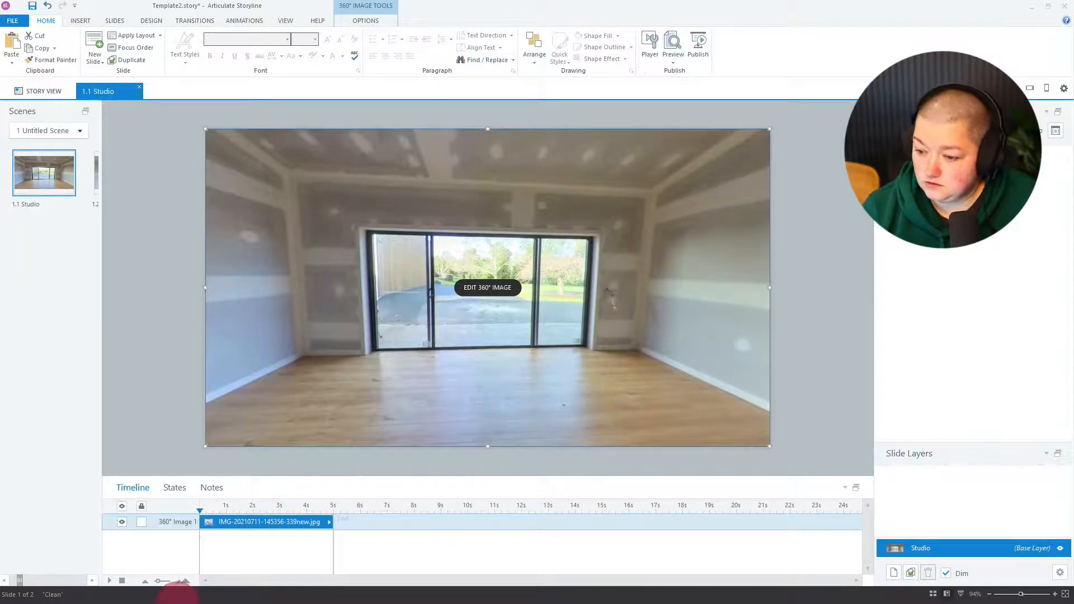
# Switch to Chrome and search YouTube for "salvatore dali 360"
pyautogui.click(1032, 6)
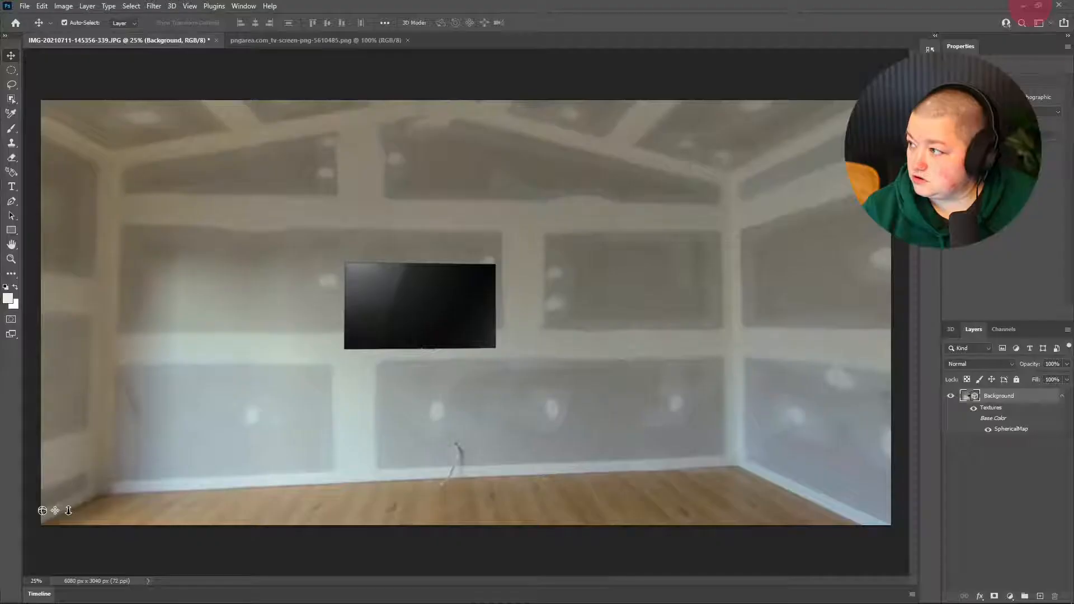
pyautogui.moveTo(94, 597)
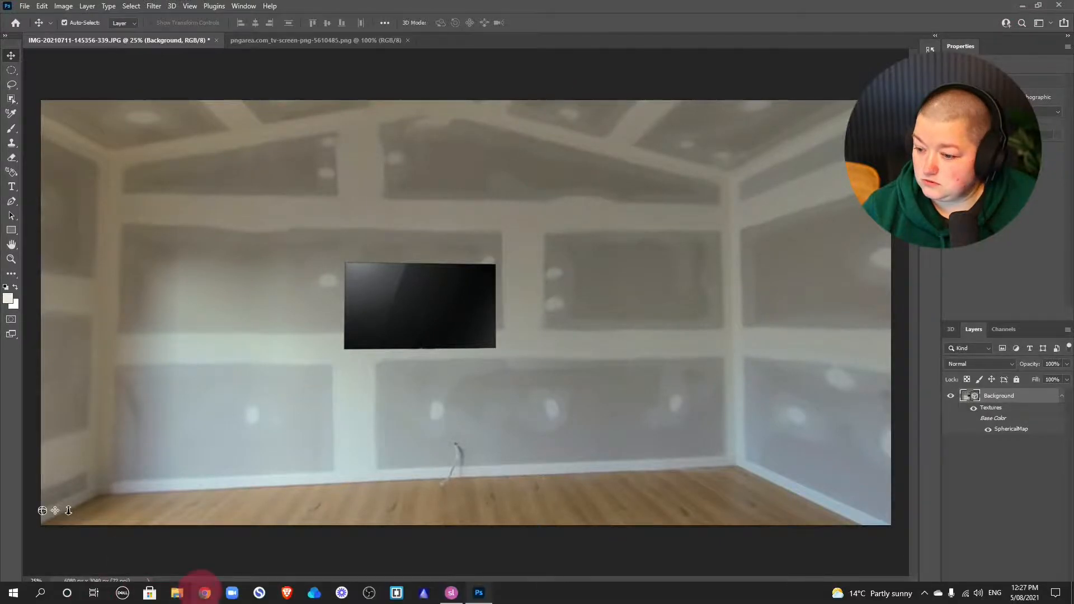
pyautogui.click(205, 592)
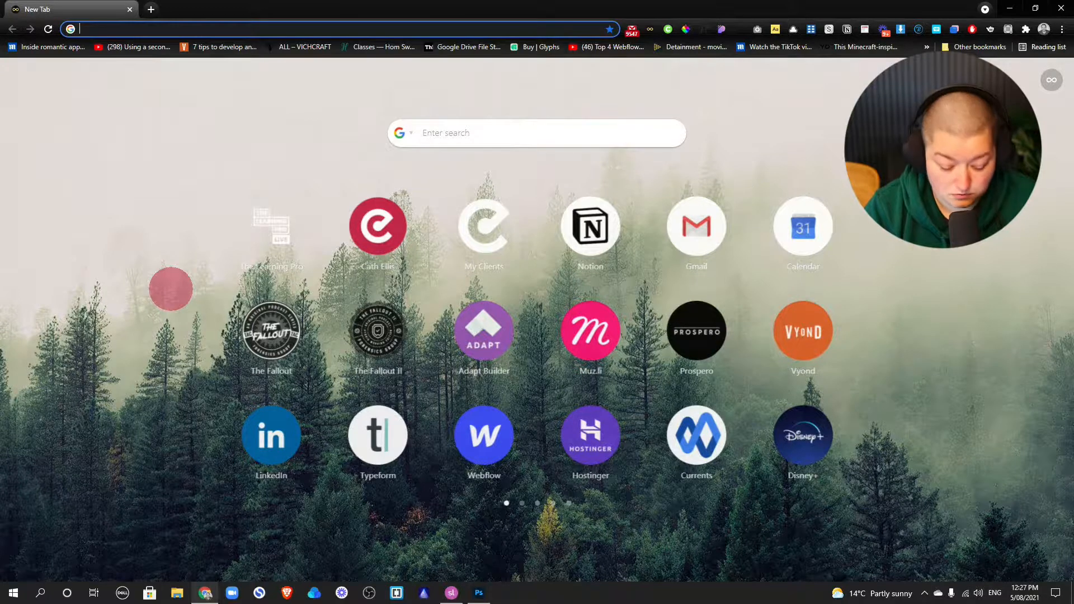
pyautogui.write('youtube.com')
pyautogui.press('Tab')
pyautogui.write('salva')
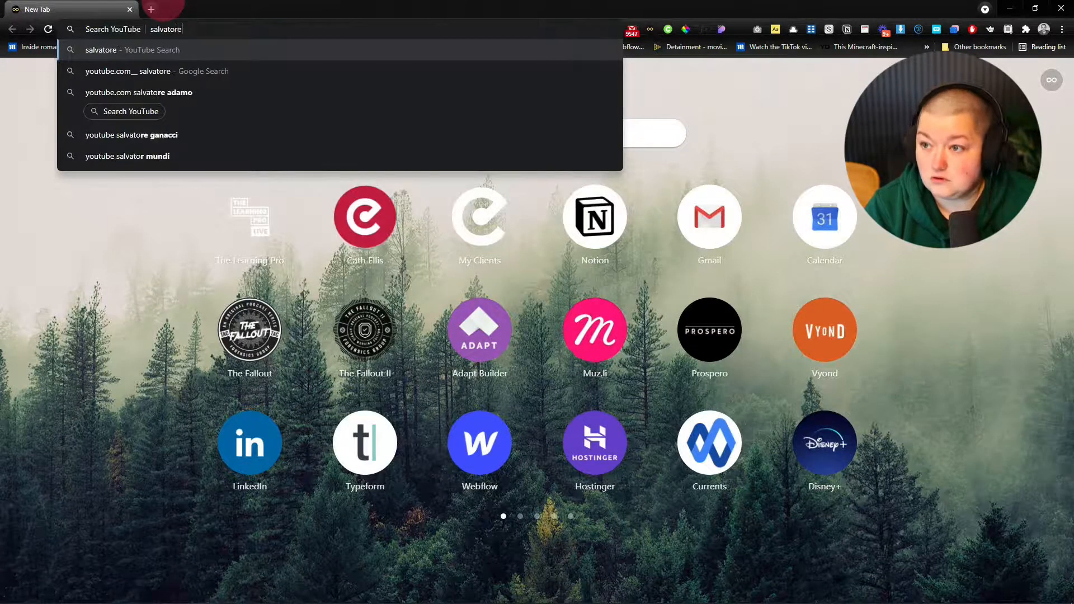
pyautogui.write('tore dali')
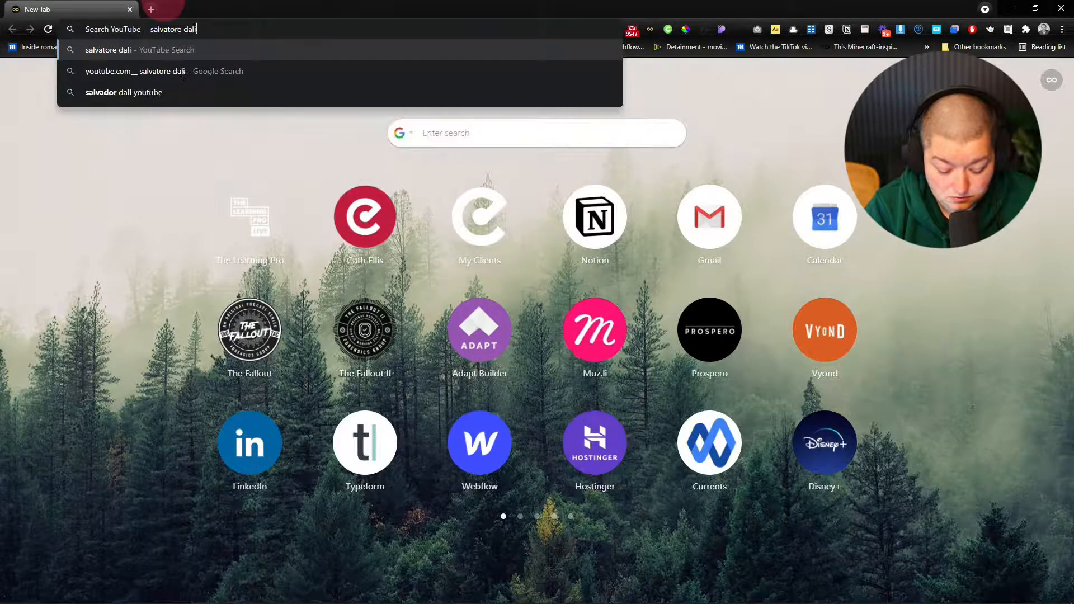
pyautogui.write(' 360')
pyautogui.press('Return')
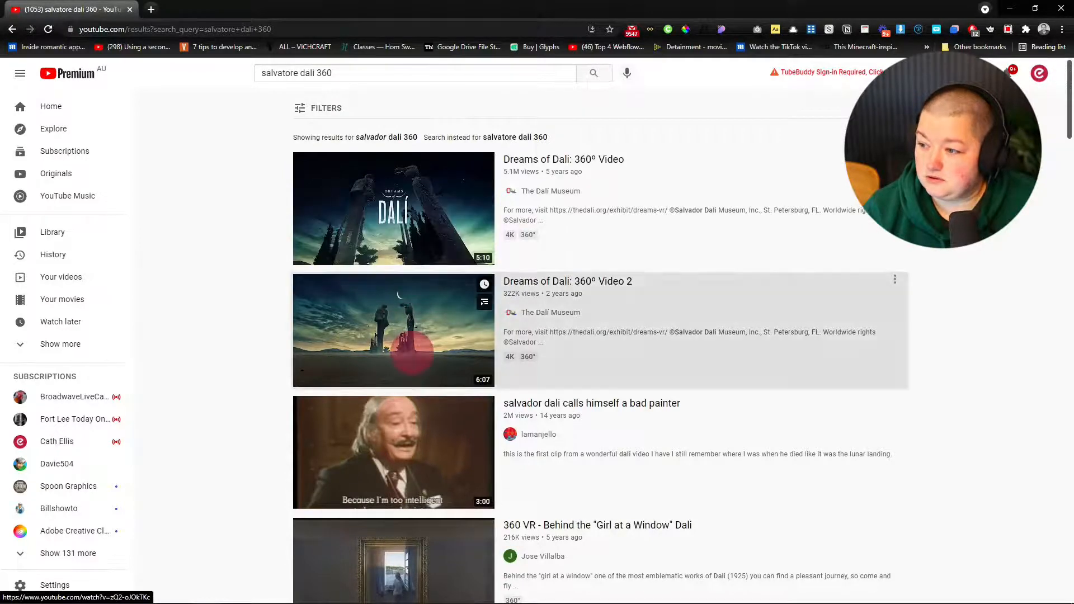
# Play "Dreams of Dali: 360º Video 2", skip ahead to 0:15 and look around the 360° scene
pyautogui.click(412, 353)
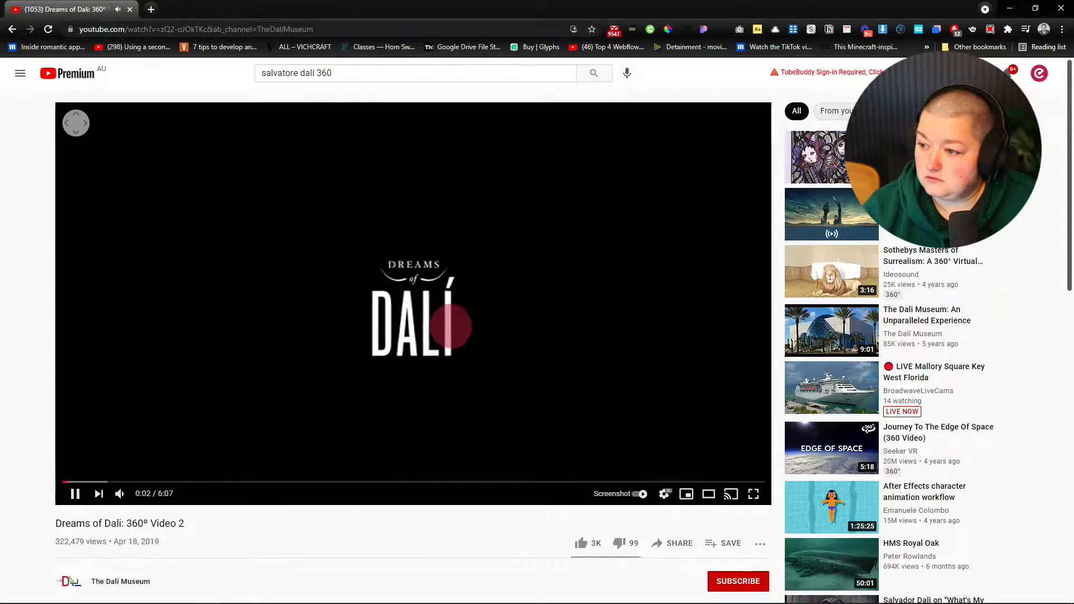
pyautogui.moveTo(455, 331)
pyautogui.mouseDown()
pyautogui.moveTo(326, 310)
pyautogui.moveTo(472, 314)
pyautogui.moveTo(451, 313)
pyautogui.mouseUp()
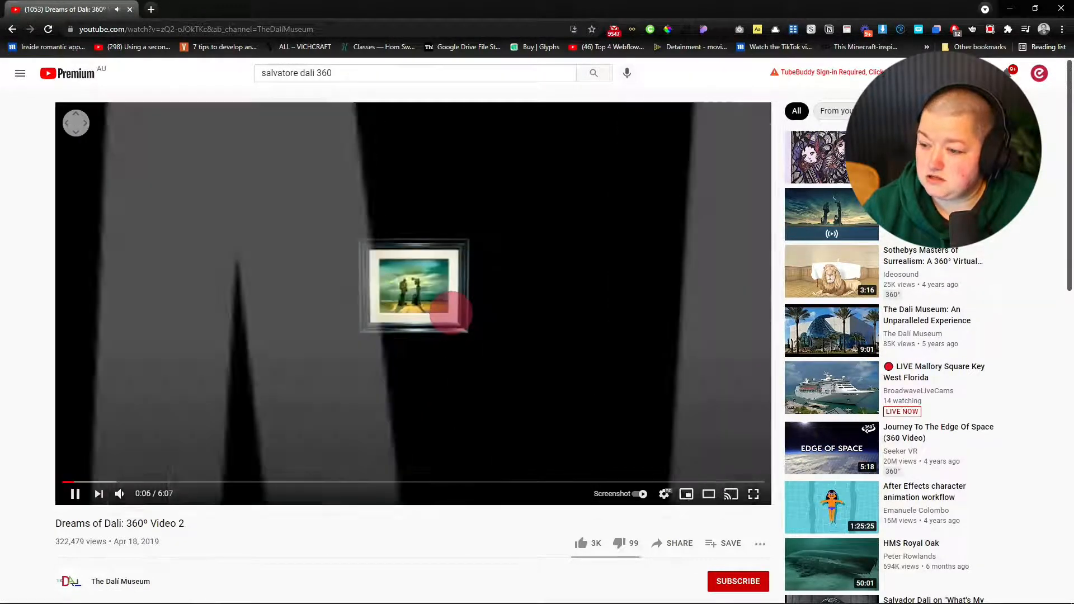
pyautogui.click(453, 312)
pyautogui.click(91, 478)
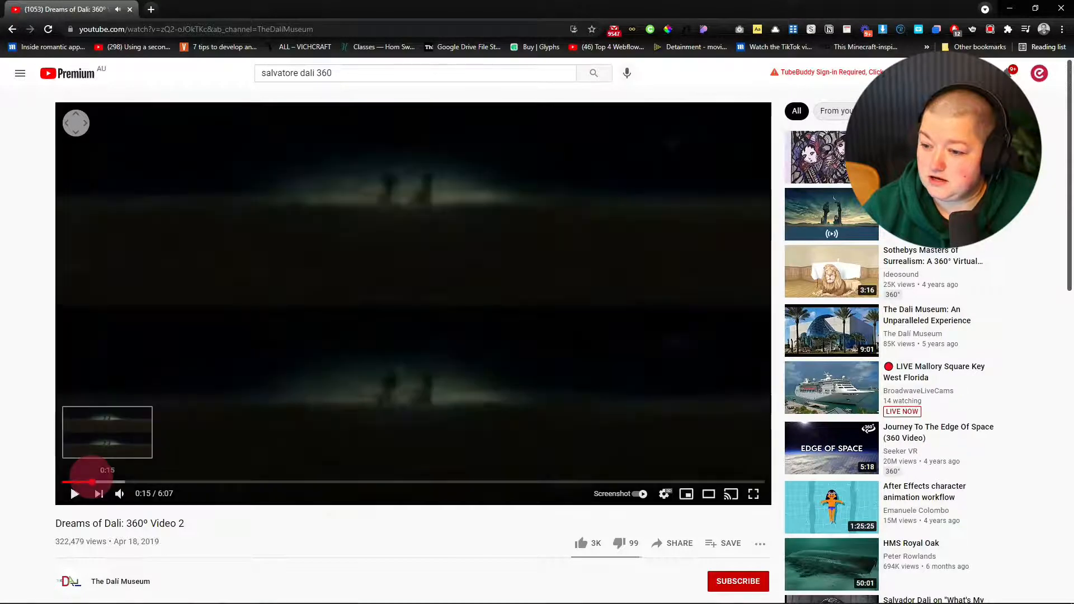
pyautogui.click(311, 419)
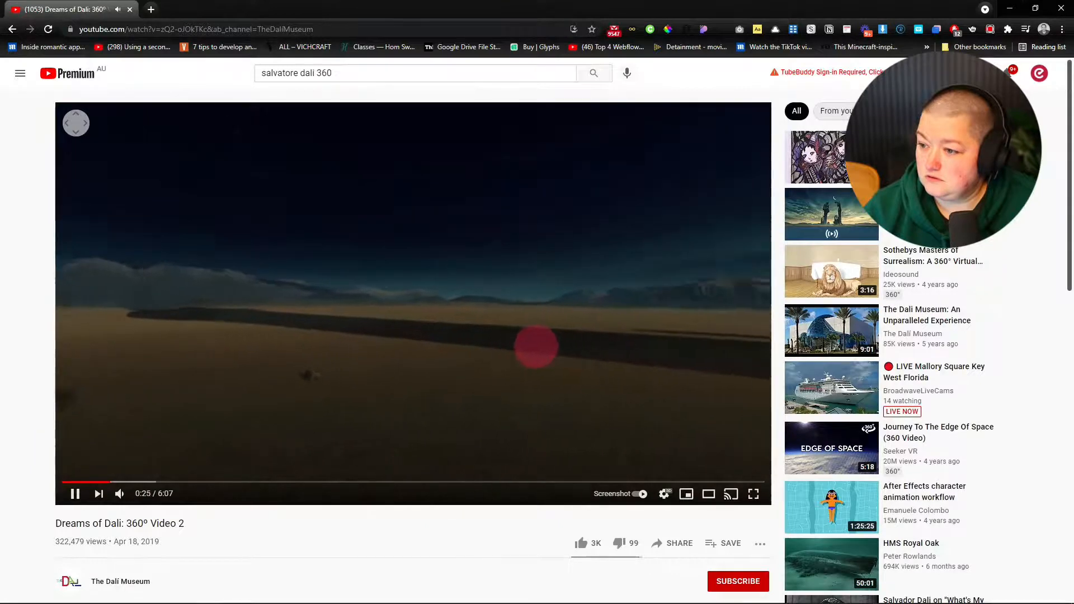
pyautogui.moveTo(536, 347); pyautogui.dragTo(429, 352)
pyautogui.moveTo(624, 347)
pyautogui.mouseDown()
pyautogui.moveTo(383, 343)
pyautogui.moveTo(427, 307)
pyautogui.moveTo(428, 319)
pyautogui.moveTo(727, 286)
pyautogui.moveTo(414, 312)
pyautogui.moveTo(339, 335)
pyautogui.moveTo(511, 309)
pyautogui.moveTo(324, 329)
pyautogui.moveTo(498, 328)
pyautogui.moveTo(398, 355)
pyautogui.moveTo(549, 357)
pyautogui.moveTo(412, 360)
pyautogui.moveTo(528, 319)
pyautogui.moveTo(479, 367)
pyautogui.moveTo(421, 372)
pyautogui.mouseUp()
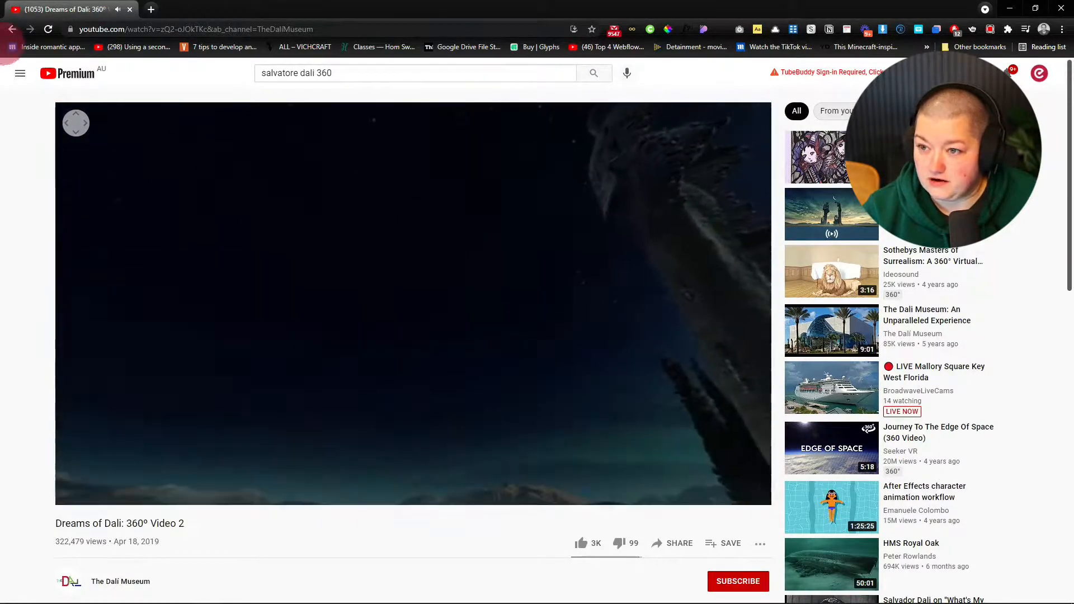
# Return to the YouTube results and search for "how to design 360 environments"
pyautogui.click(12, 29)
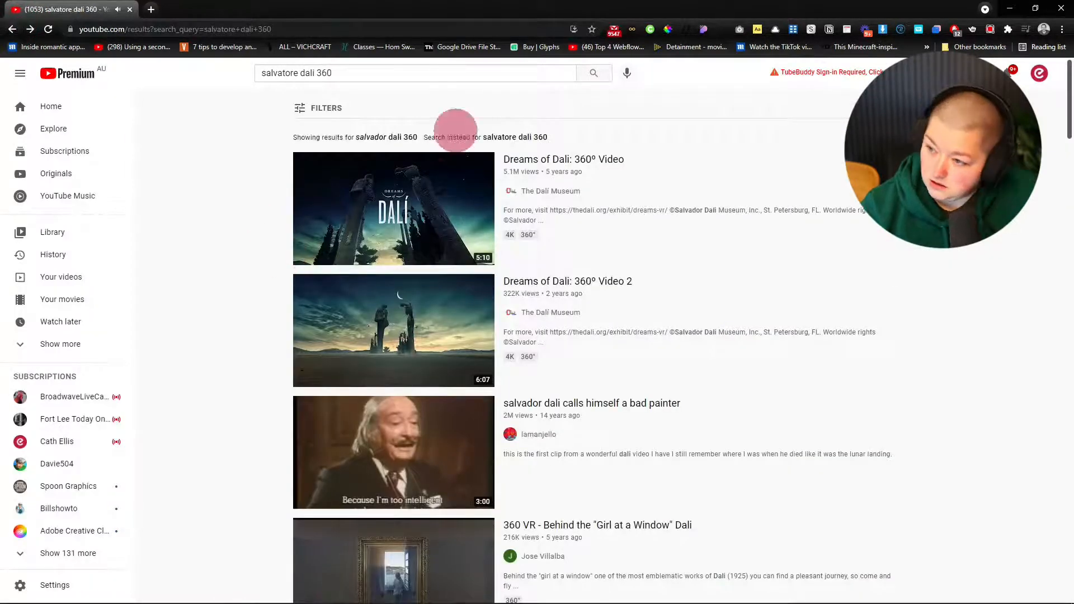
pyautogui.doubleClick(370, 72)
pyautogui.click(369, 73)
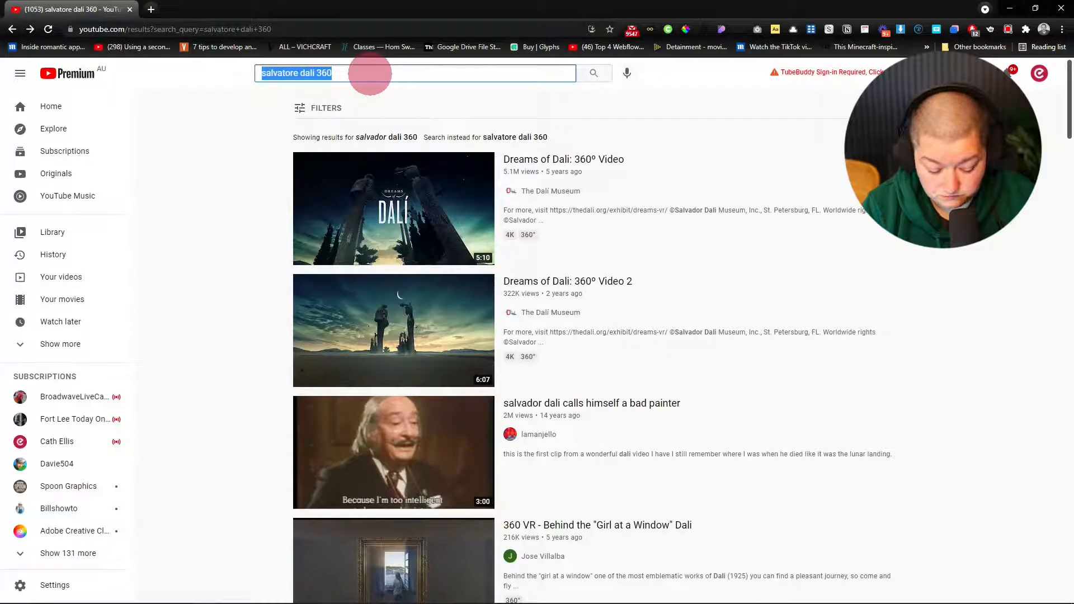
pyautogui.write('how to')
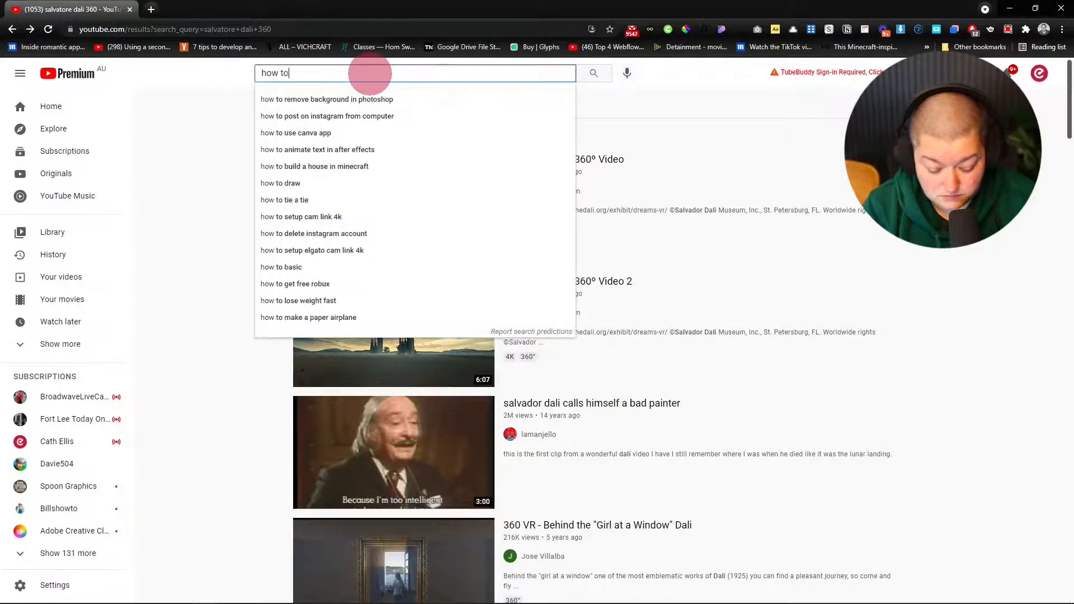
pyautogui.write(' design')
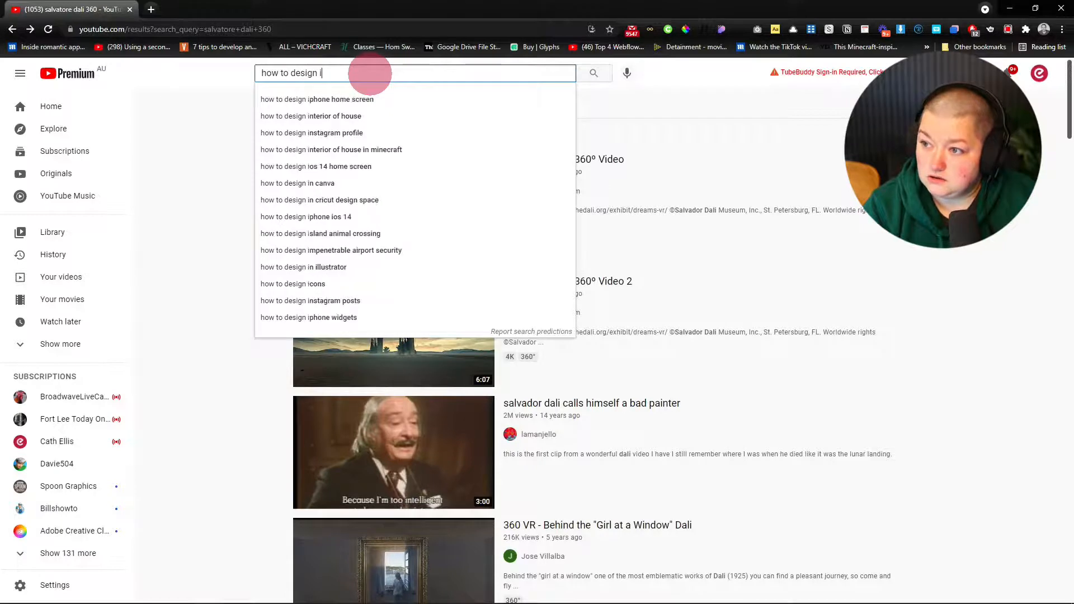
pyautogui.write(' i')
pyautogui.press('BackSpace')
pyautogui.write('360 ')
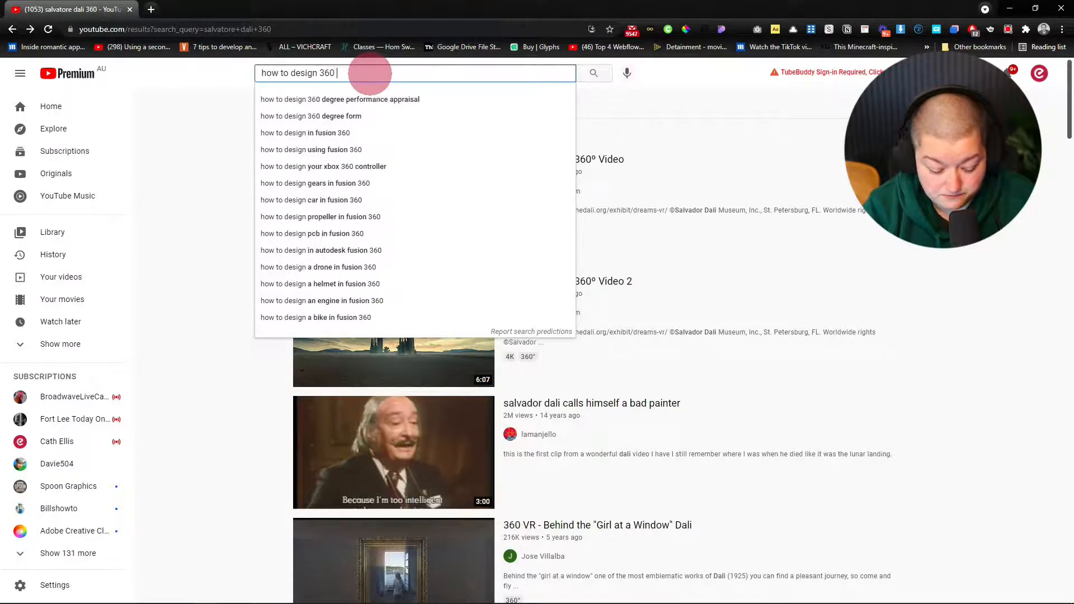
pyautogui.write('environmen')
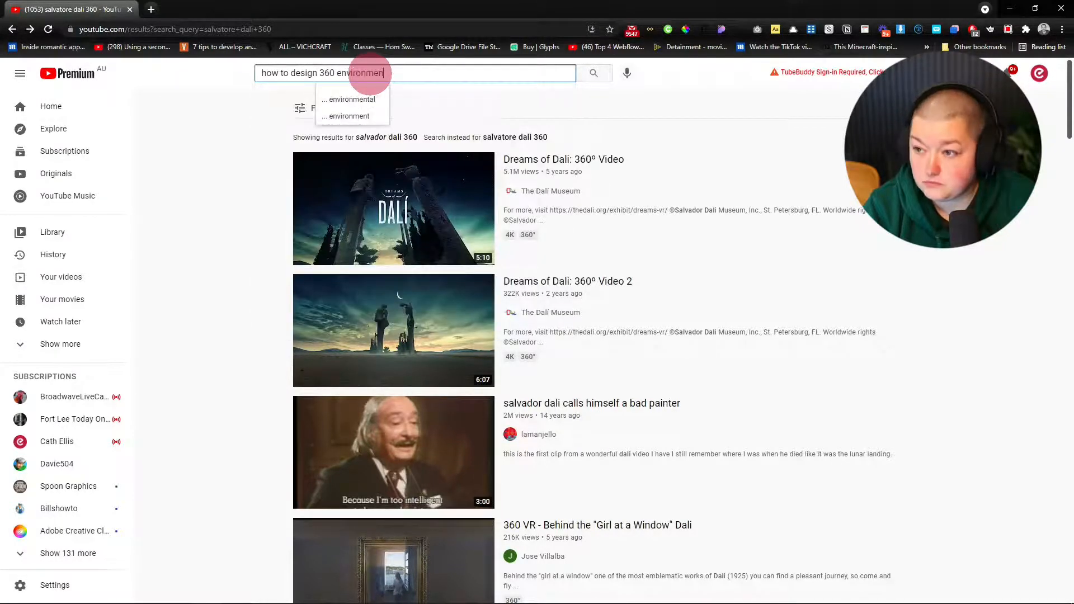
pyautogui.write('ts')
pyautogui.press('Return')
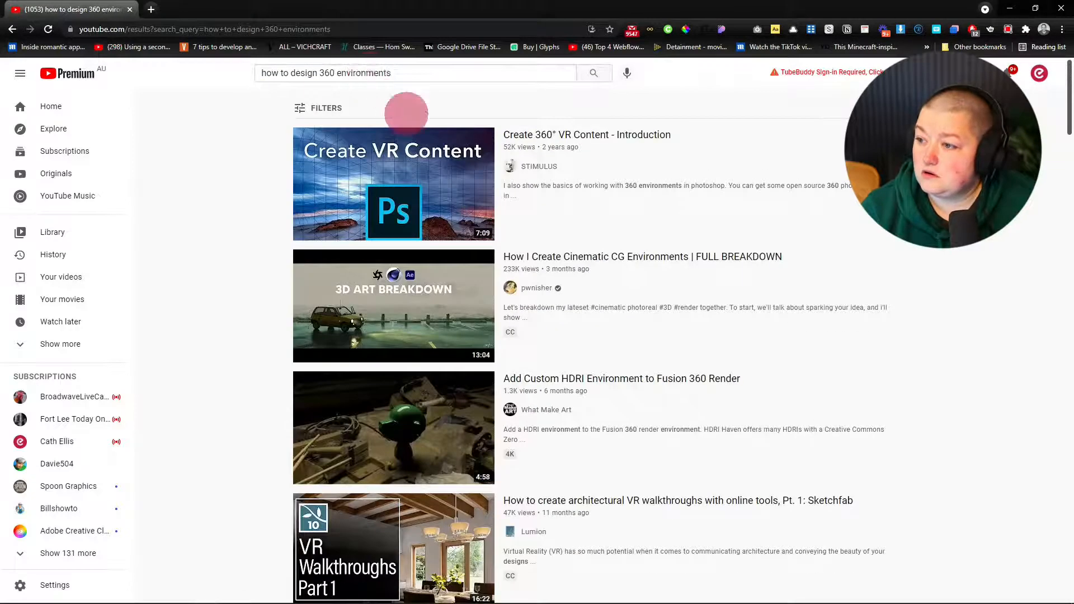
# Look through the YouTube results for tutorials on creating 360° and VR environments
pyautogui.scroll(-5, 424, 414)
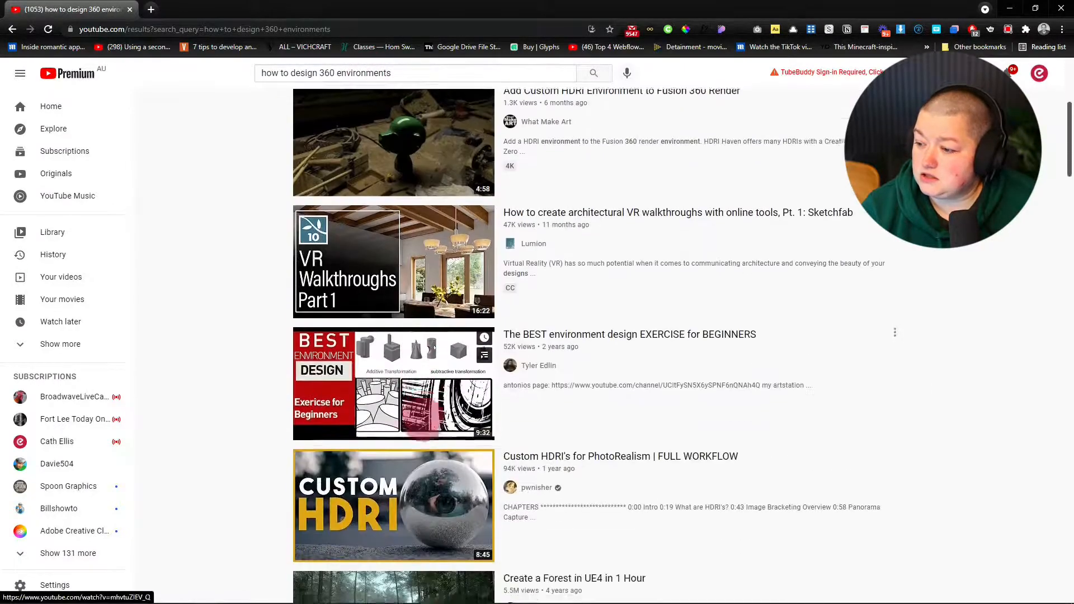
pyautogui.scroll(-11, 423, 415)
pyautogui.scroll(-4, 424, 402)
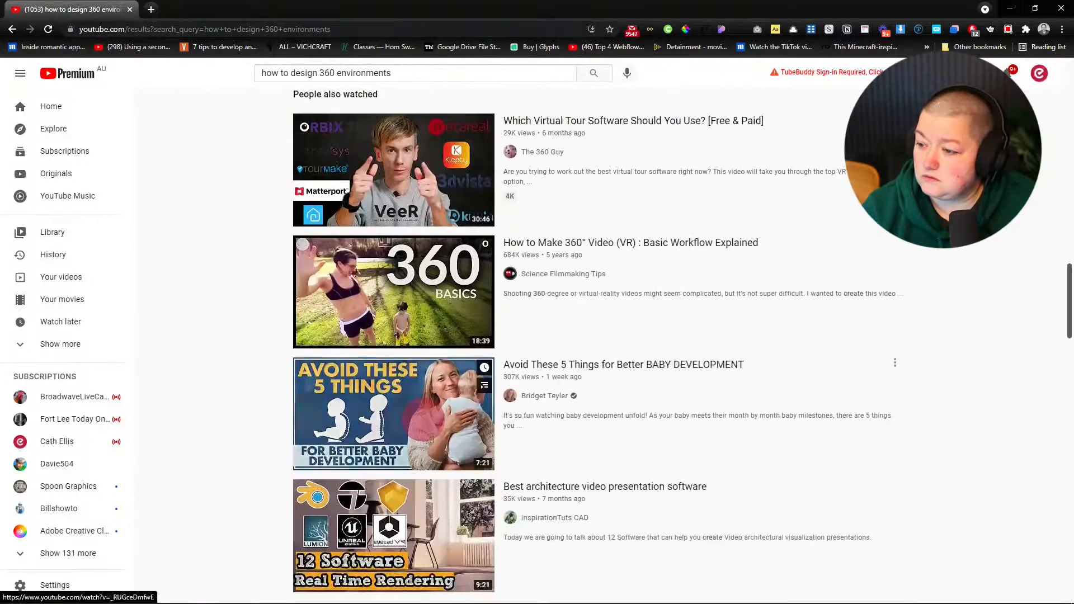
pyautogui.scroll(20, 423, 402)
pyautogui.scroll(5, 422, 369)
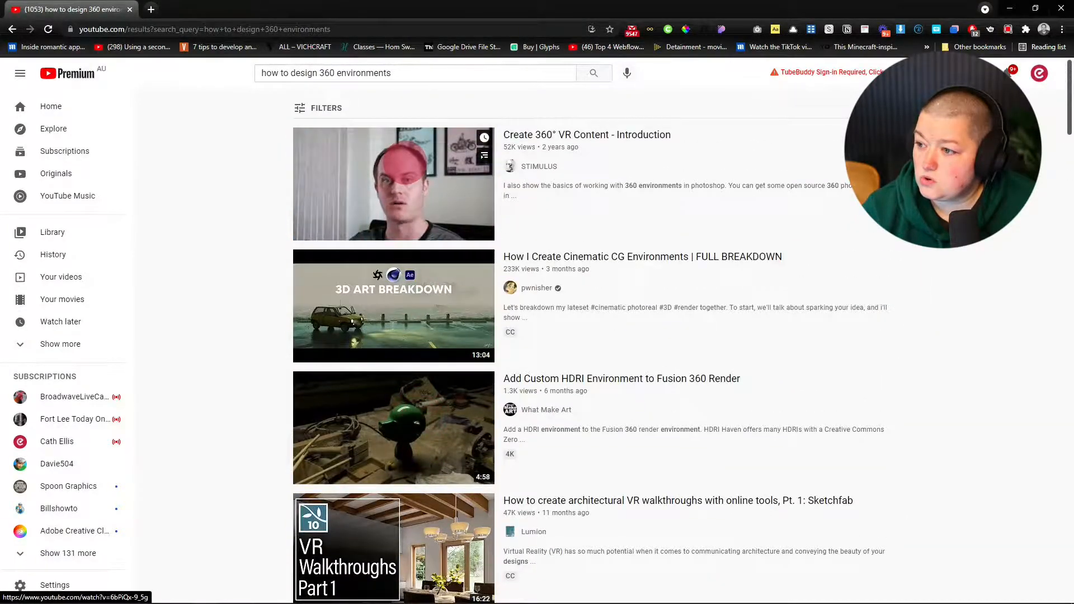
pyautogui.moveTo(386, 326)
pyautogui.moveTo(367, 456)
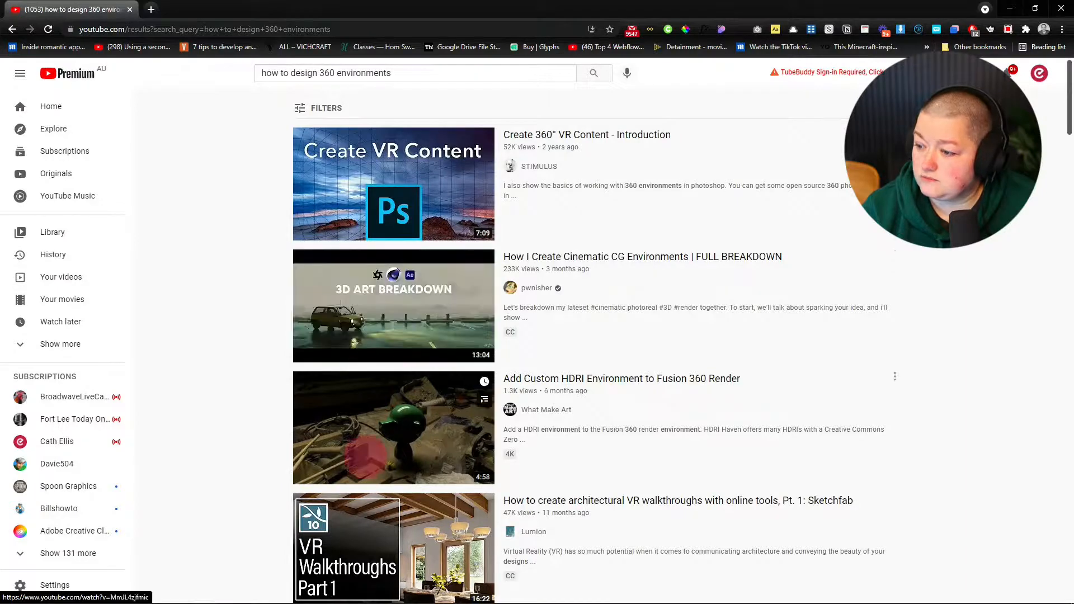
pyautogui.scroll(-8, 365, 456)
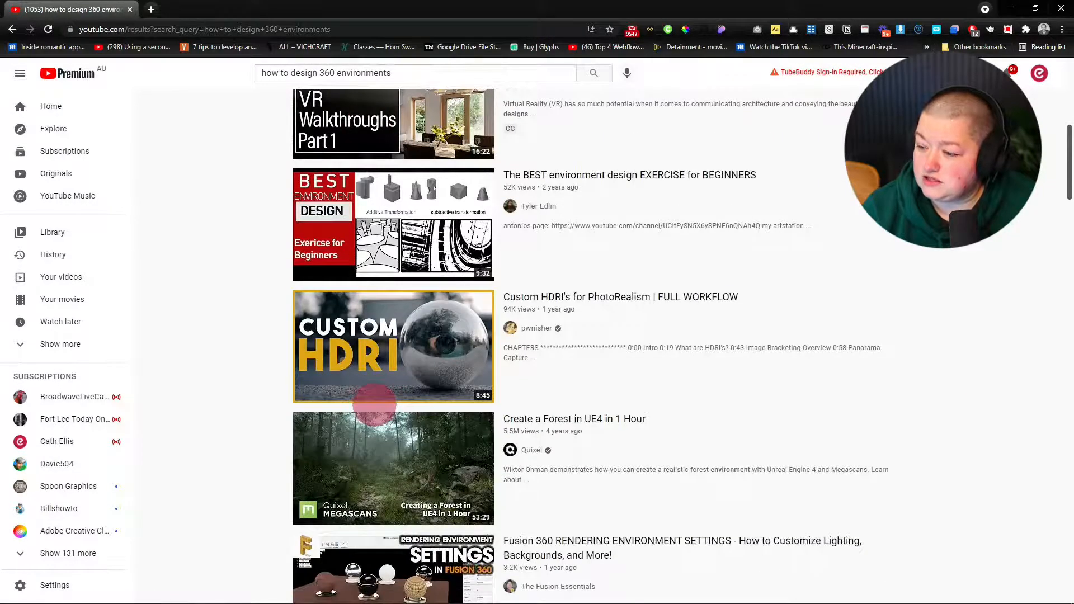
pyautogui.scroll(-15, 374, 404)
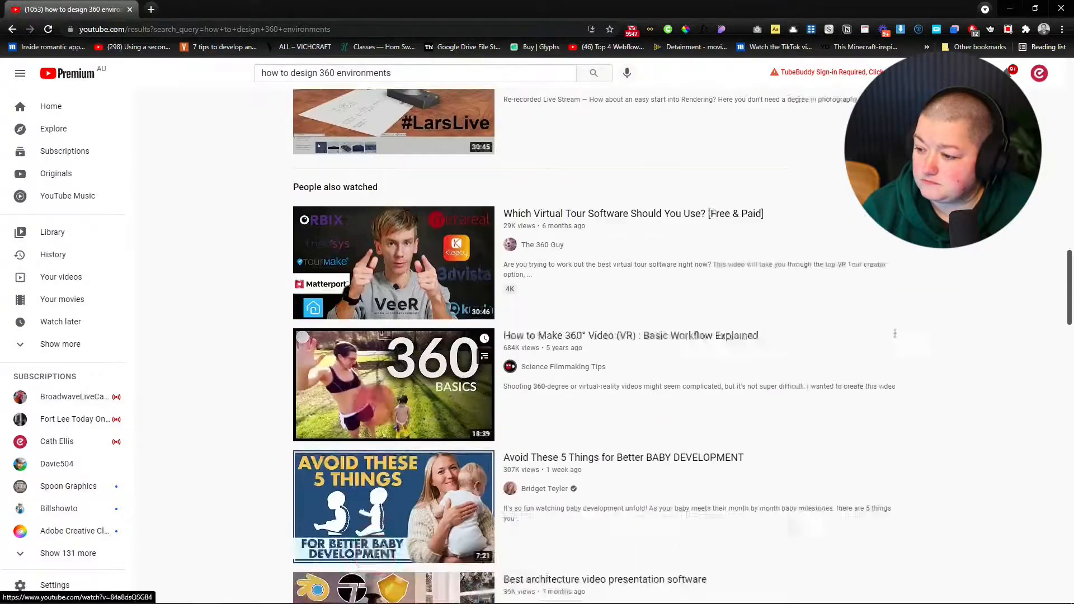
pyautogui.scroll(-15, 375, 402)
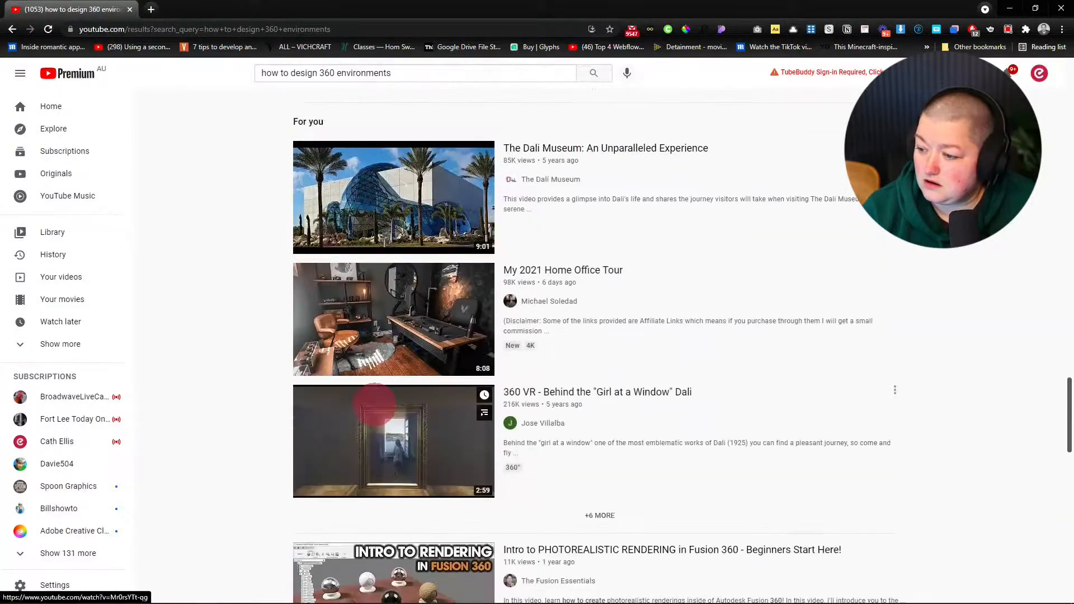
pyautogui.scroll(-4, 375, 405)
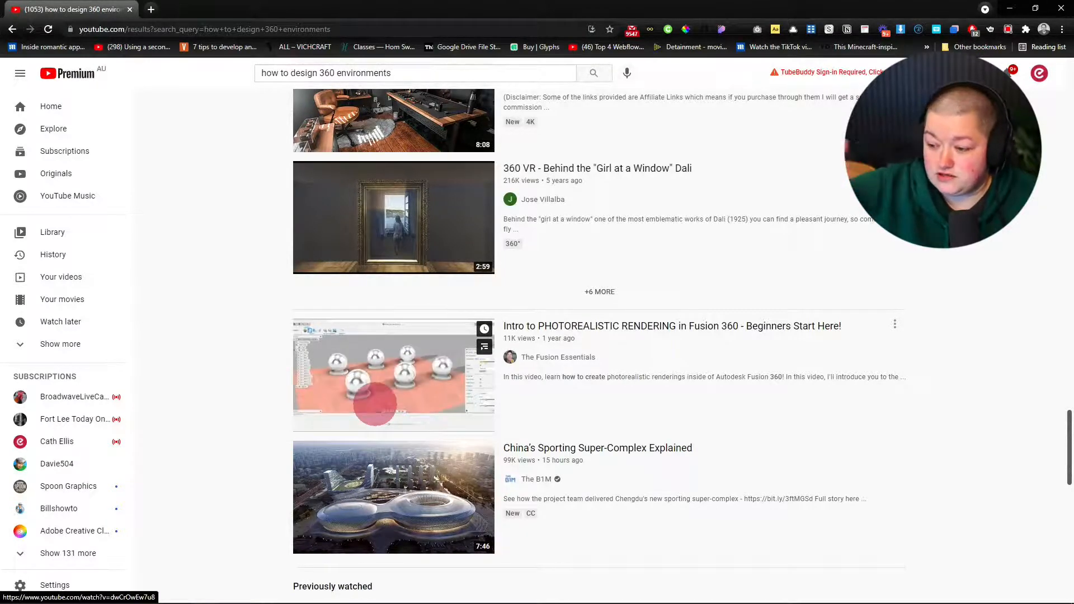
pyautogui.scroll(-5, 374, 404)
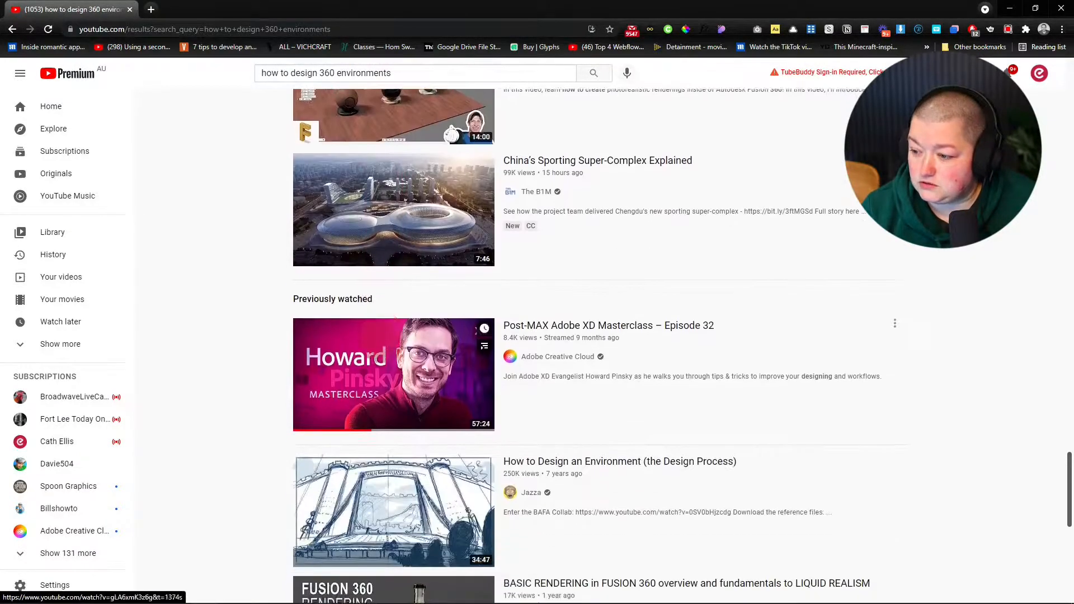
pyautogui.scroll(-3, 378, 358)
pyautogui.scroll(15, 378, 358)
pyautogui.scroll(-13, 380, 350)
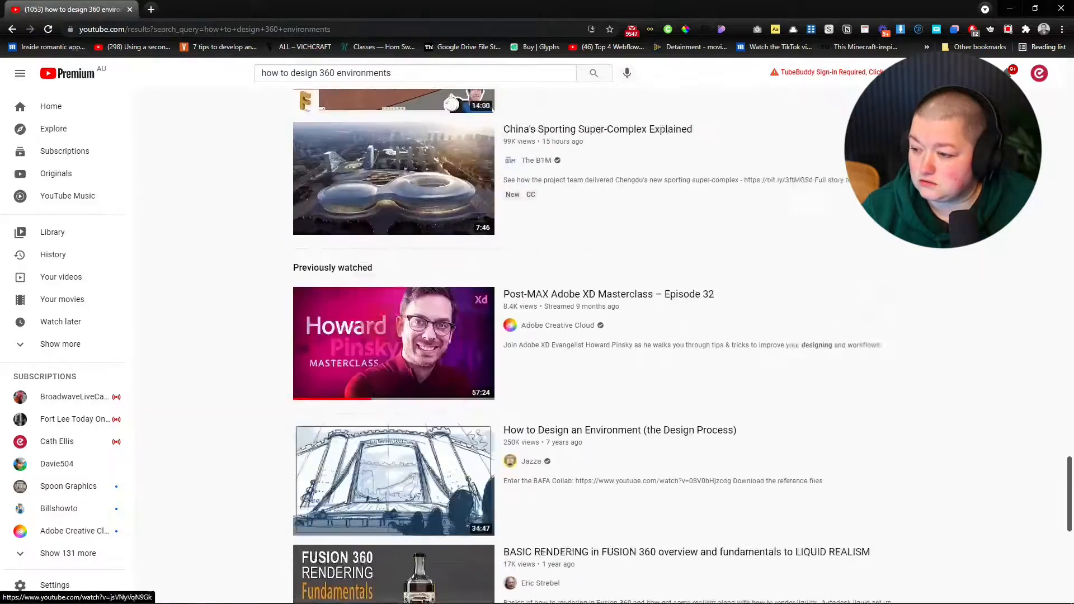
pyautogui.scroll(-4, 380, 347)
pyautogui.scroll(-1, 384, 324)
pyautogui.scroll(1, 392, 252)
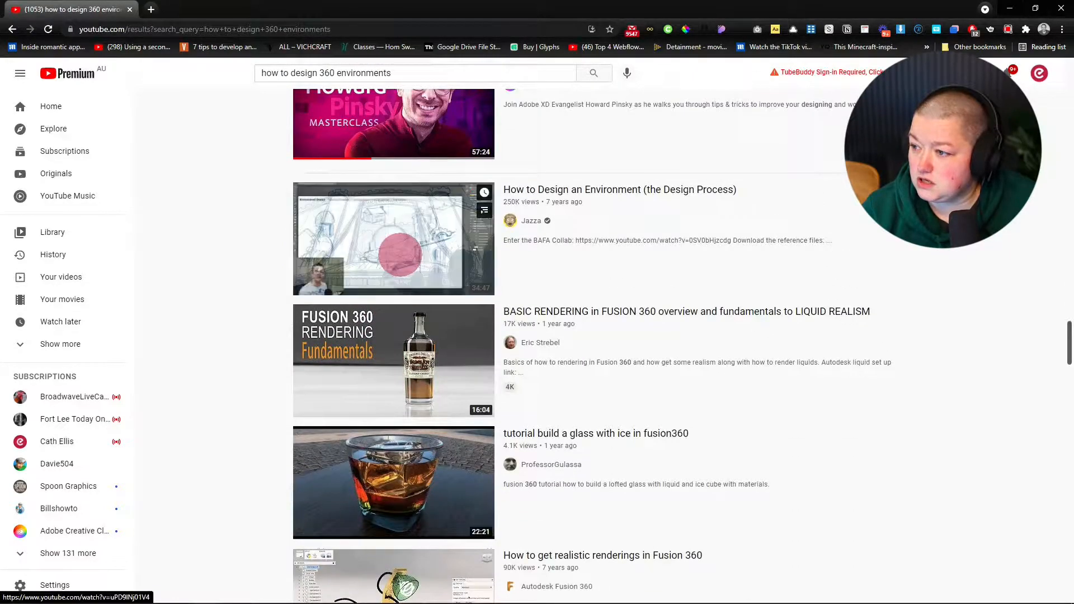
pyautogui.scroll(20, 400, 255)
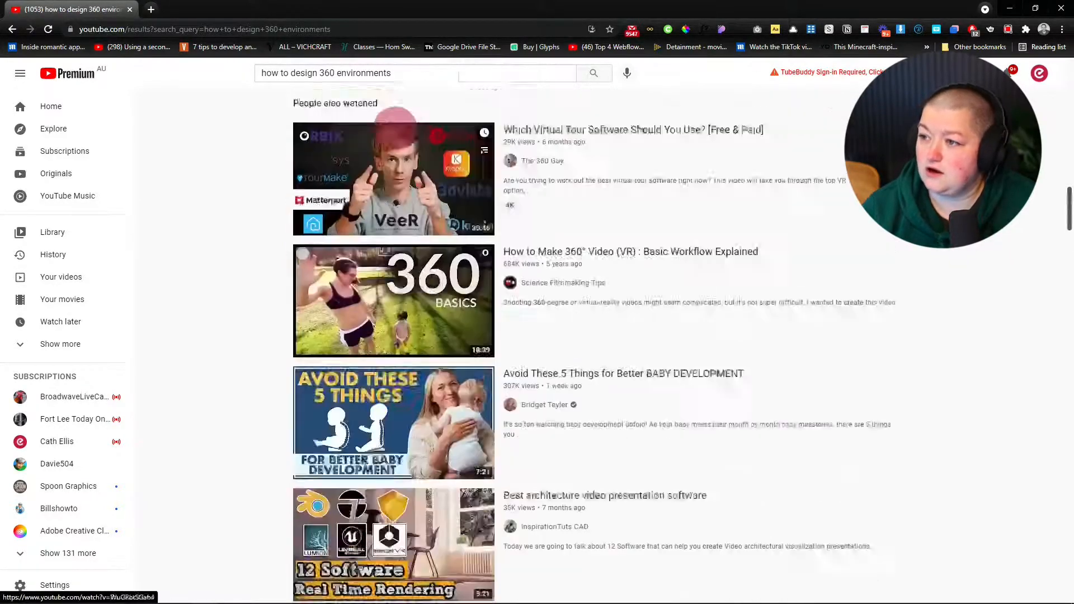
pyautogui.scroll(3, 383, 130)
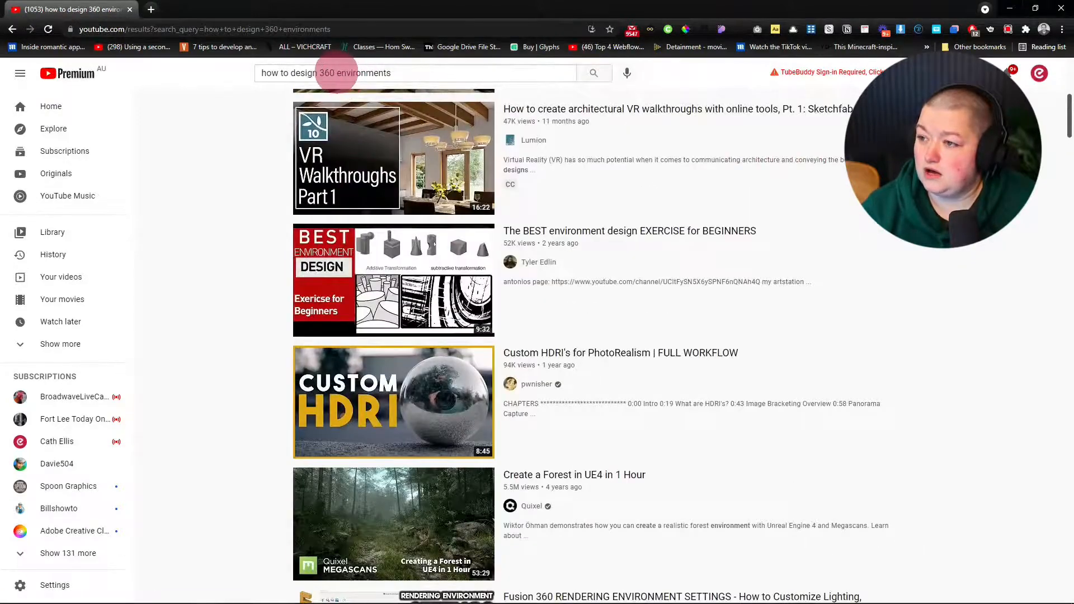
# Change the YouTube search to "how to design 360 images" and look through the resulting tutorials
pyautogui.moveTo(337, 73); pyautogui.dragTo(412, 72)
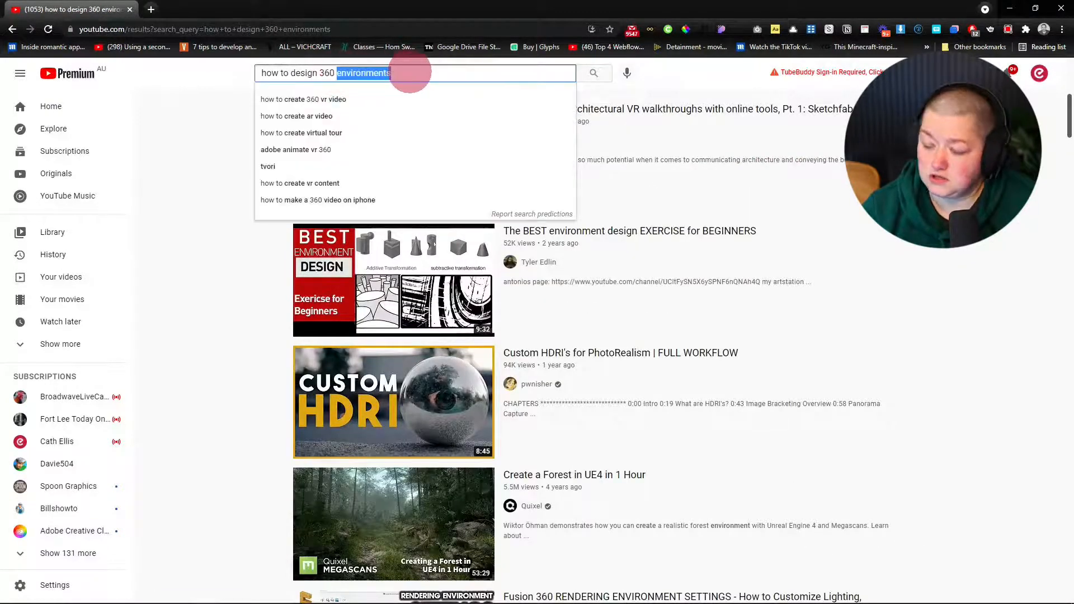
pyautogui.write('images')
pyautogui.press('Return')
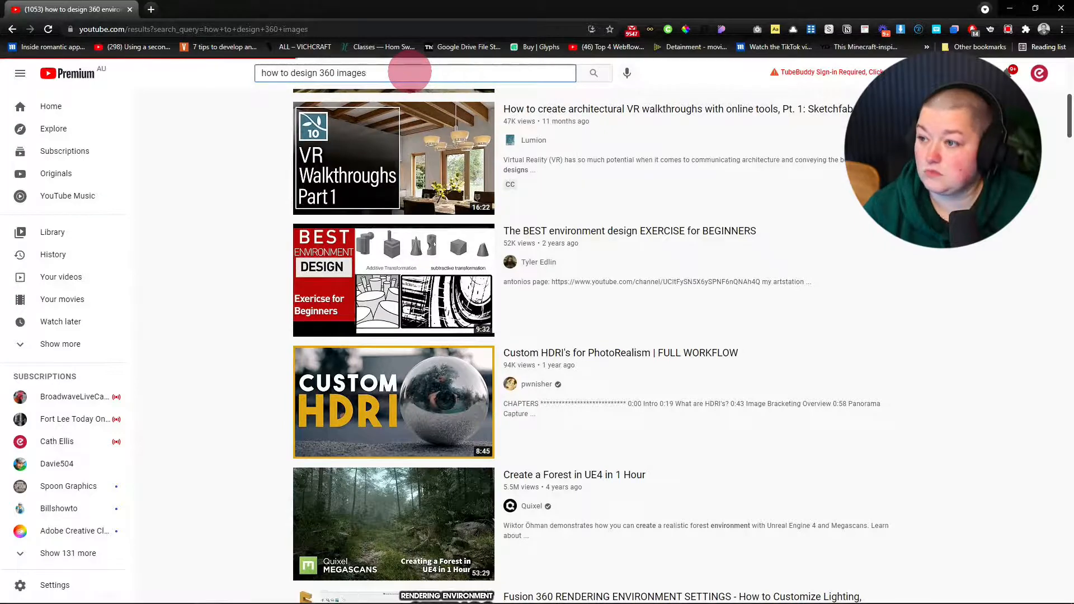
pyautogui.scroll(-3, 358, 235)
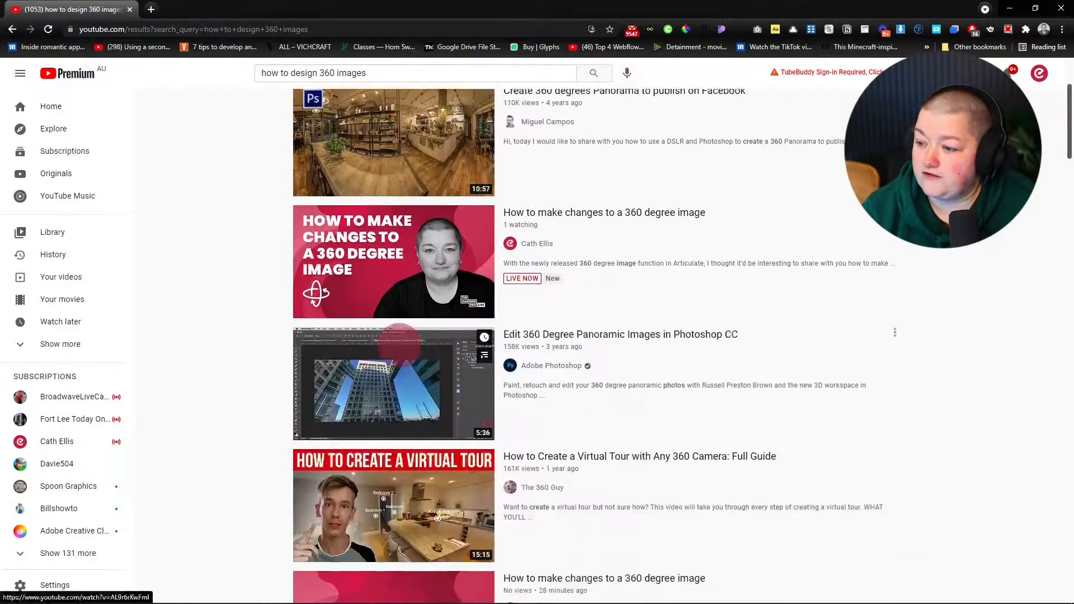
pyautogui.scroll(-7, 392, 336)
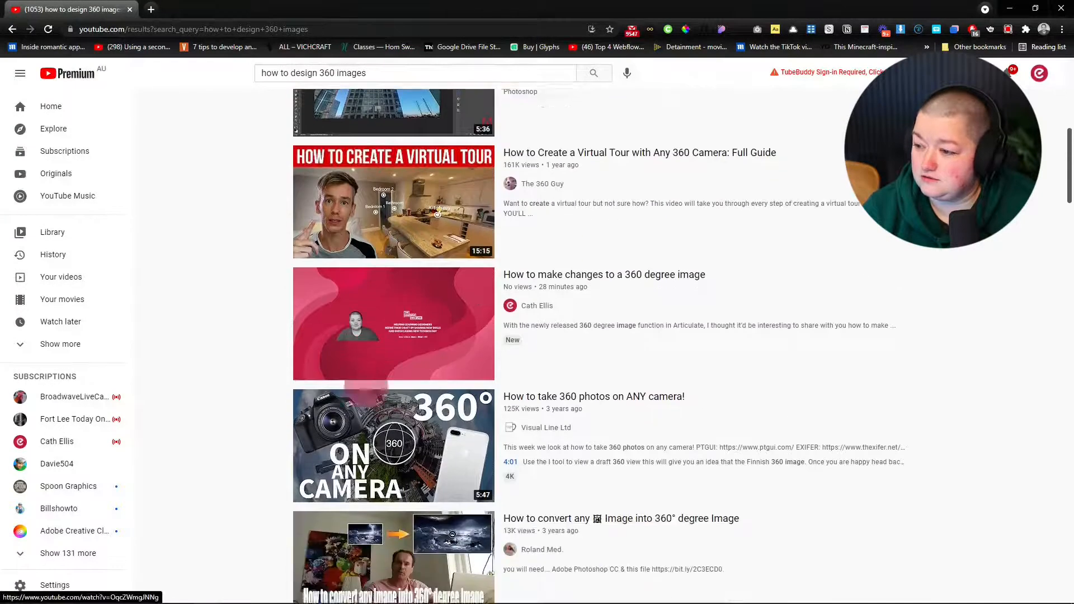
pyautogui.scroll(-6, 364, 386)
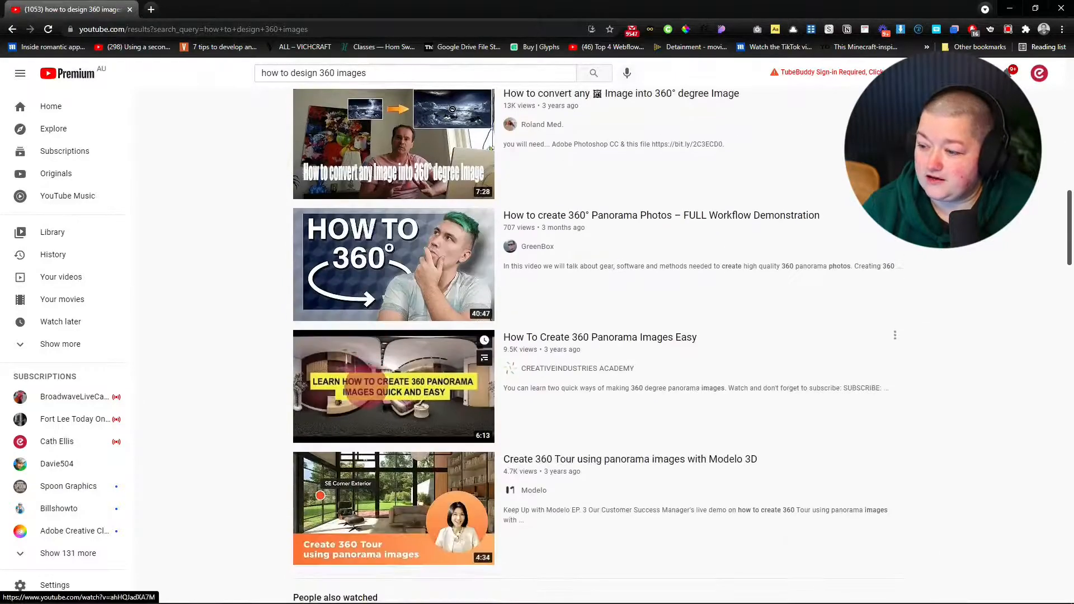
pyautogui.scroll(18, 392, 403)
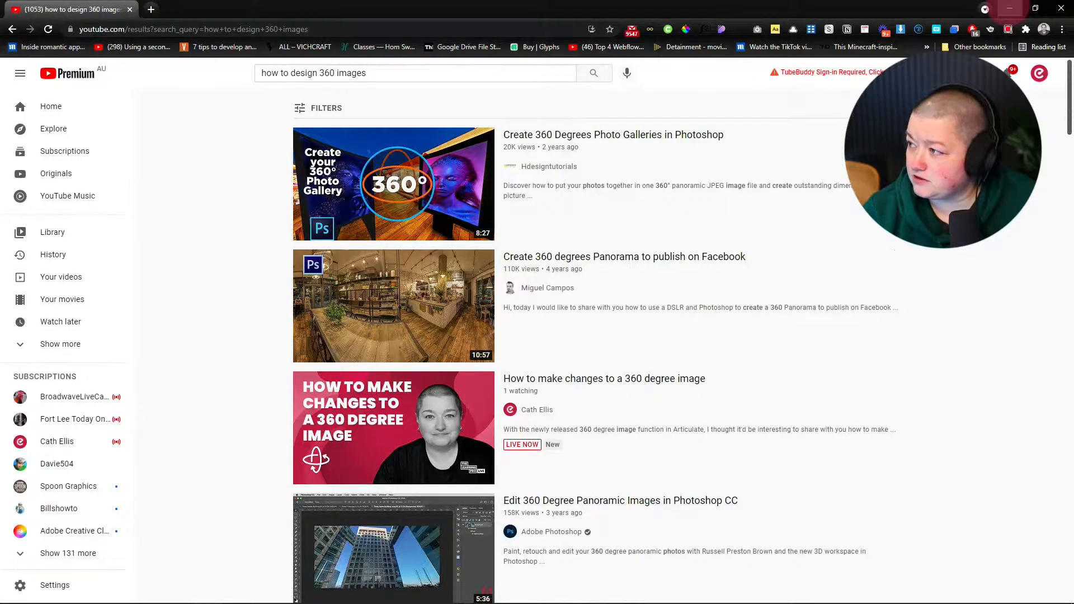
# Switch back to Articulate Storyline, open the Studio slide's 360° image for editing and look around the glass-door side of the room
pyautogui.click(1010, 9)
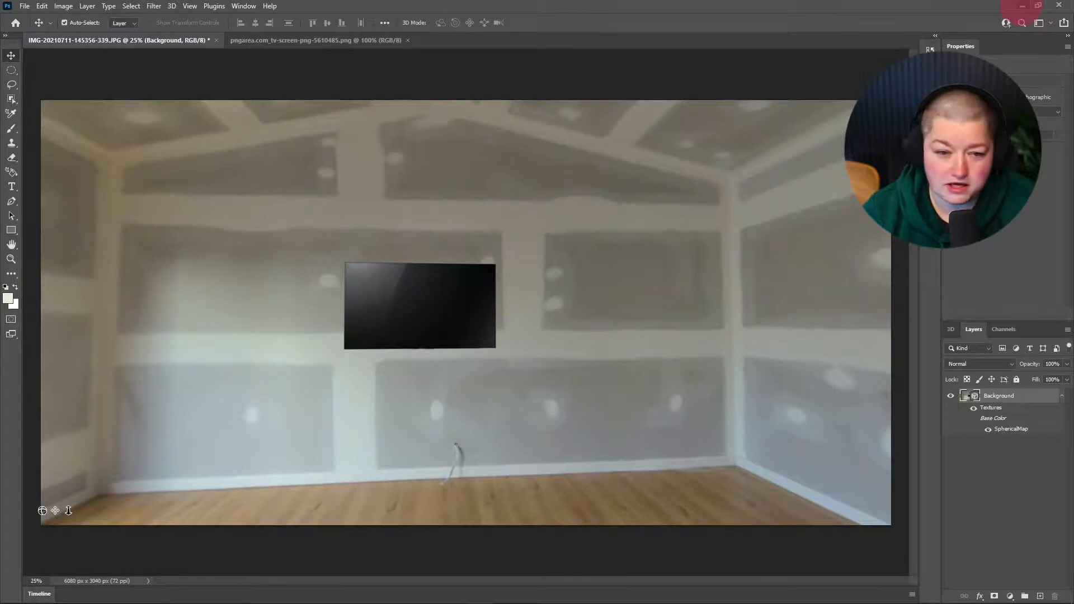
pyautogui.click(1023, 6)
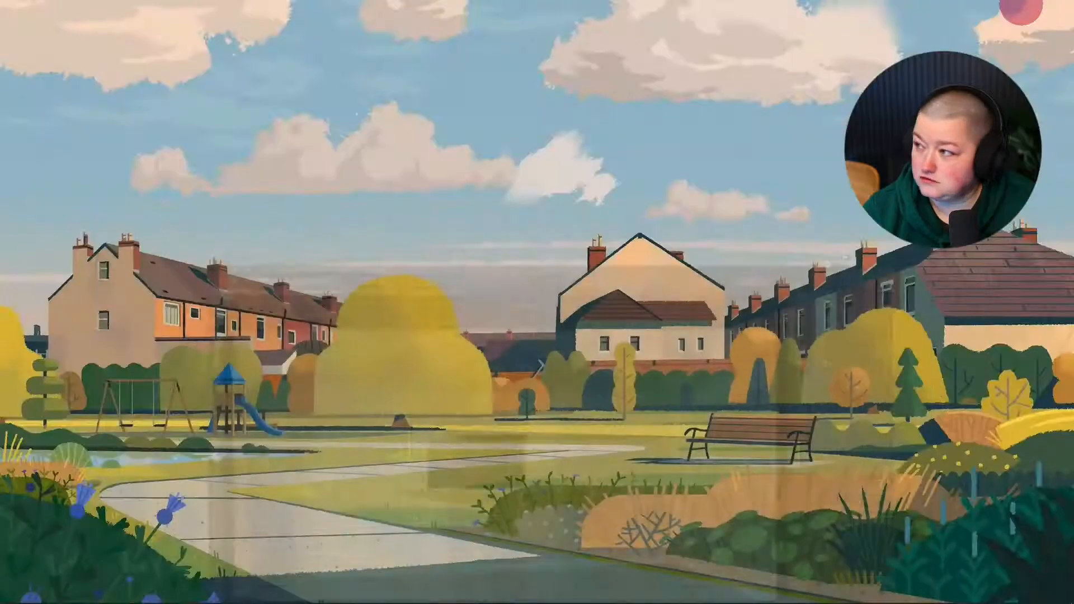
pyautogui.click(451, 593)
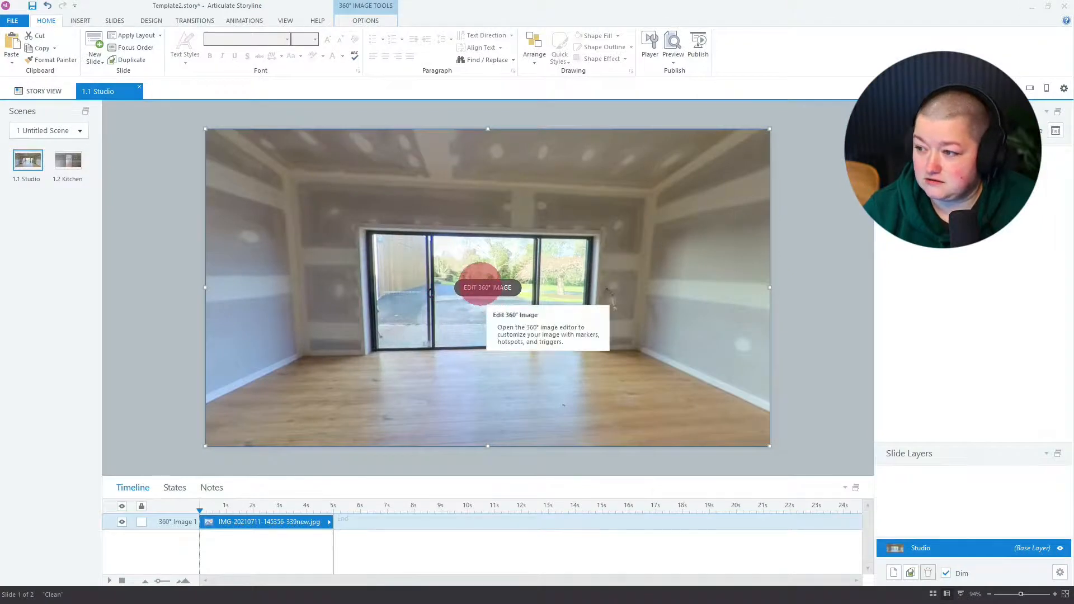
pyautogui.click(470, 285)
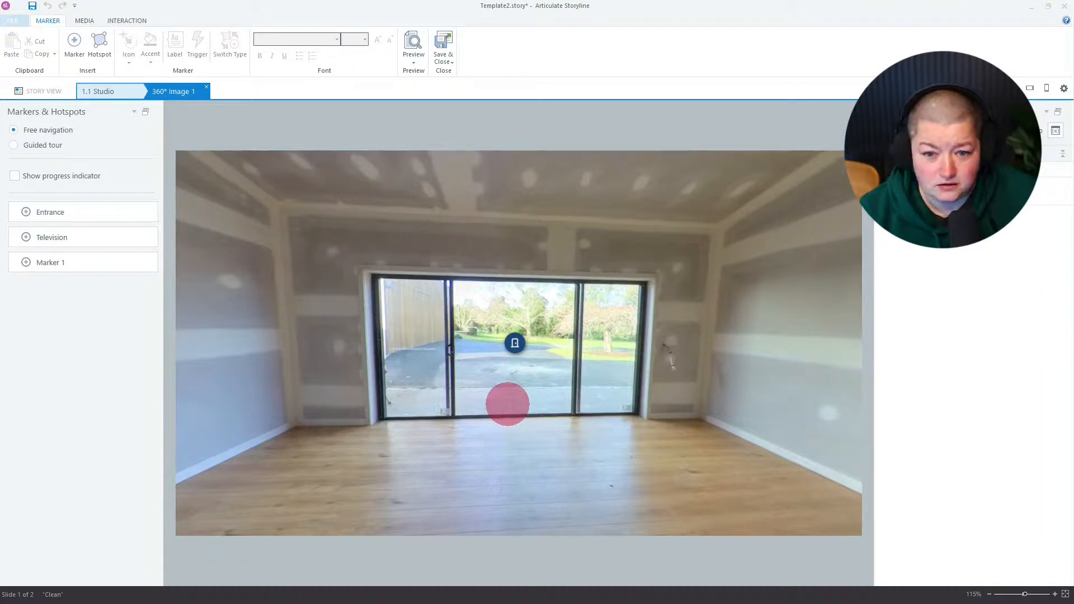
pyautogui.moveTo(508, 404); pyautogui.dragTo(619, 279)
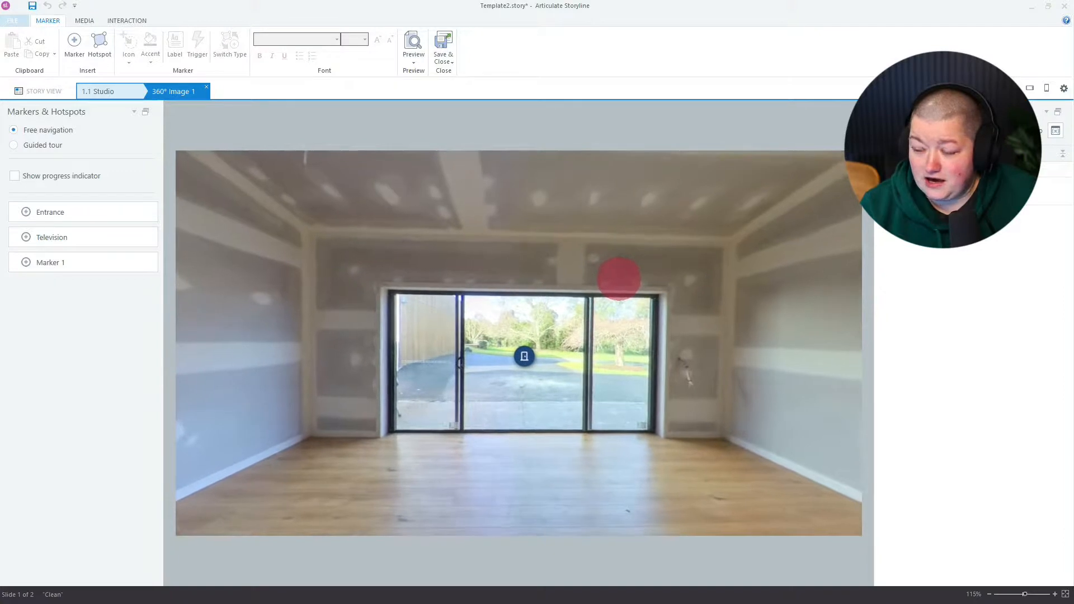